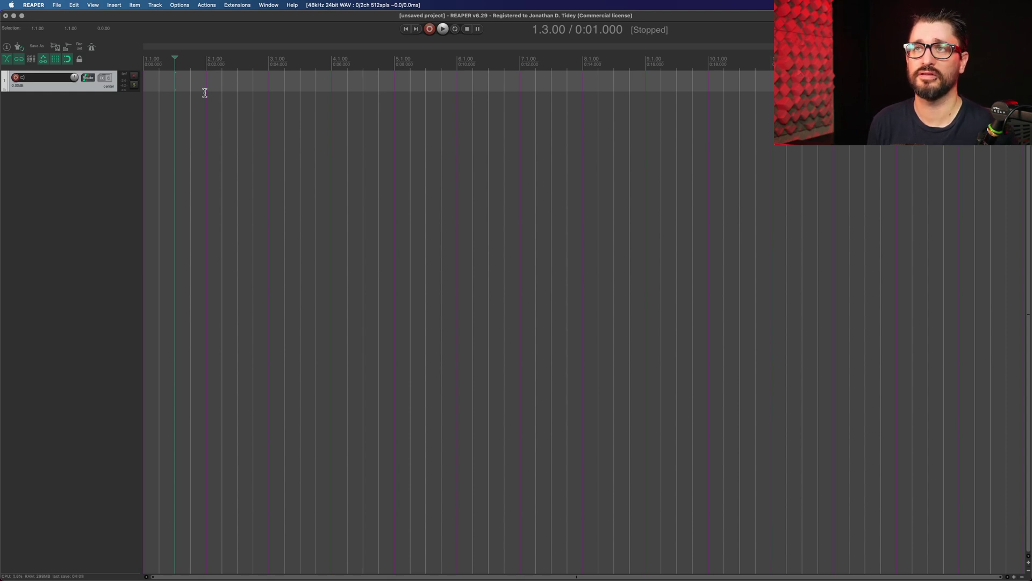
Open the Actions list, centre its window, and filter it for 'go to start'.
key(shift+slash)
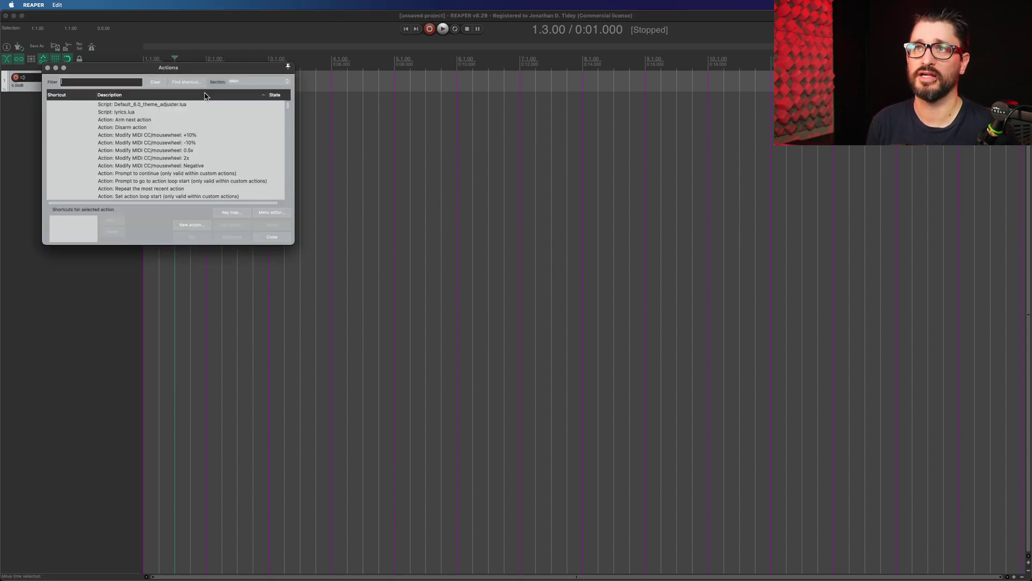
drag(208, 74, 210, 76)
click(176, 36)
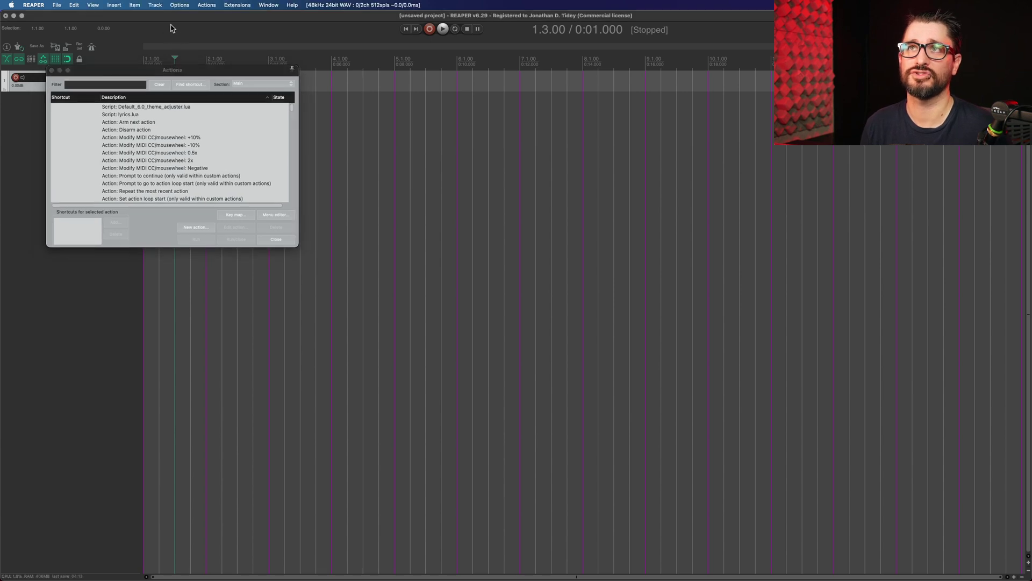
click(207, 5)
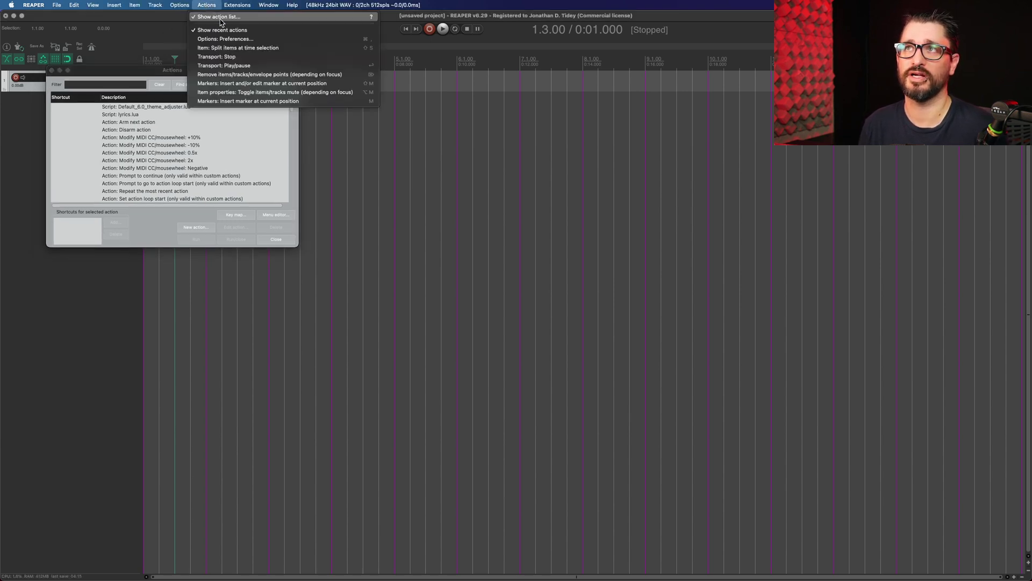
mouse_move(275, 6)
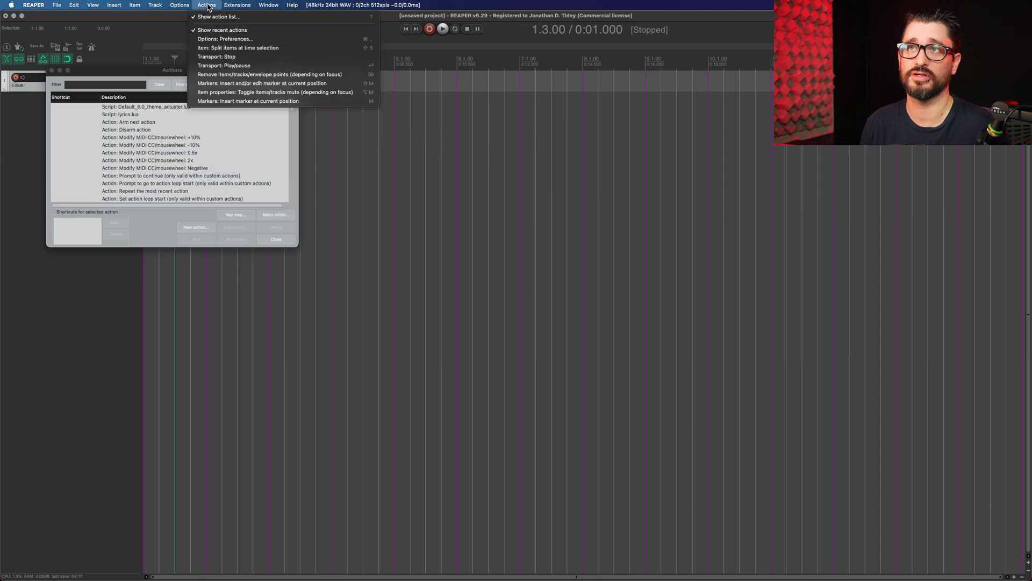
drag(154, 69, 316, 141)
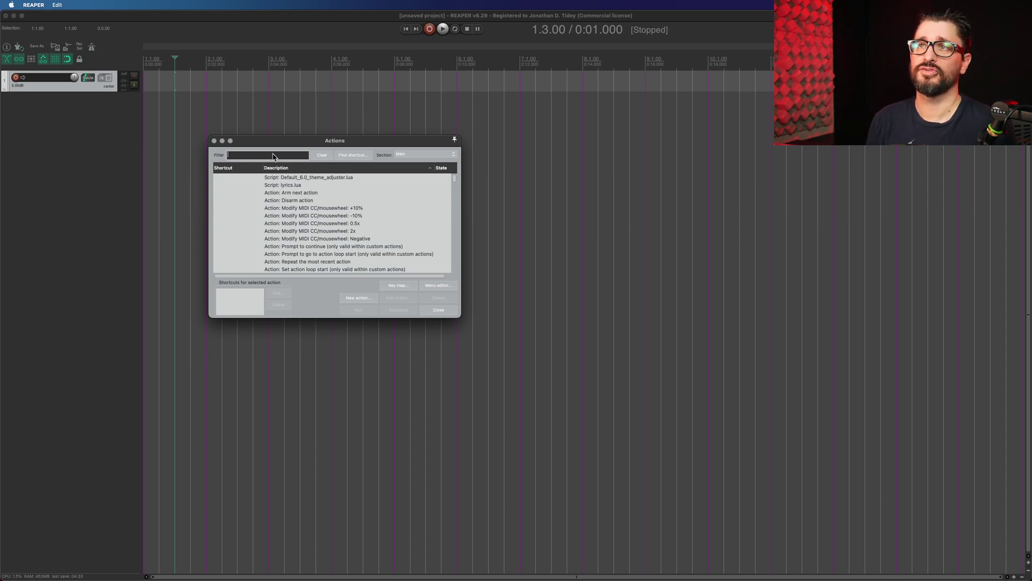
text(go)
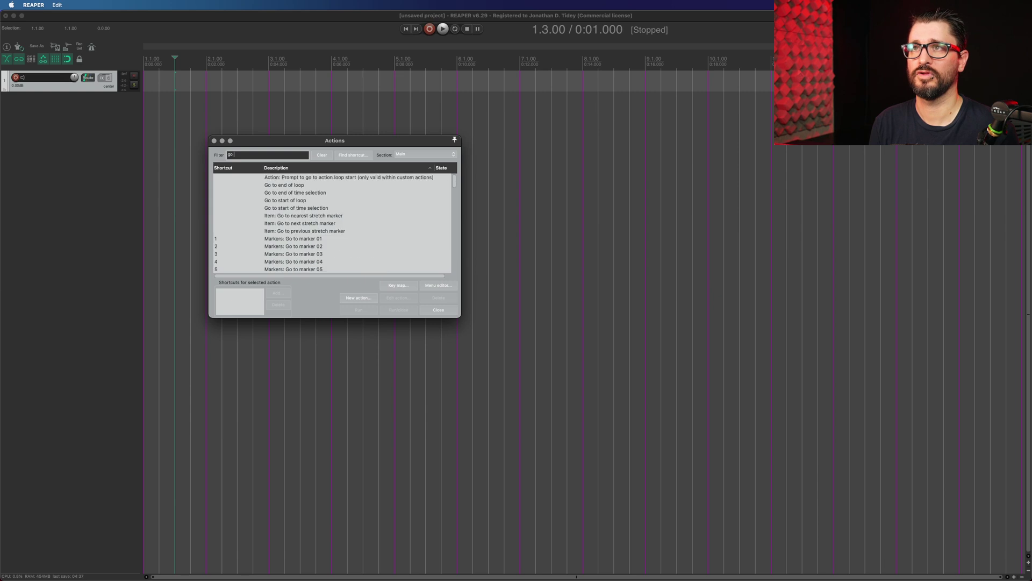
text( to start)
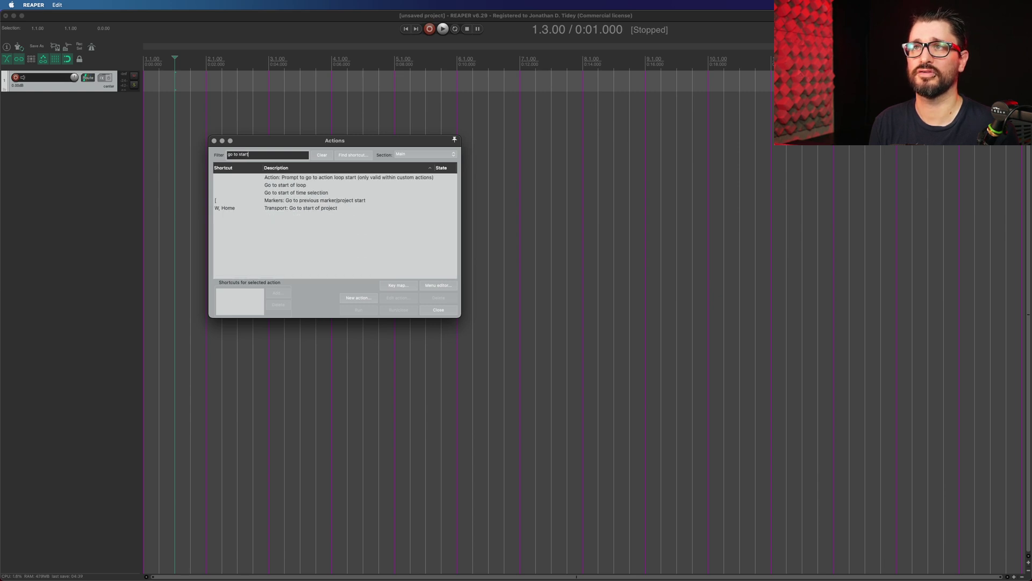
Remove the W shortcut from Transport: Go to start of project.
click(299, 209)
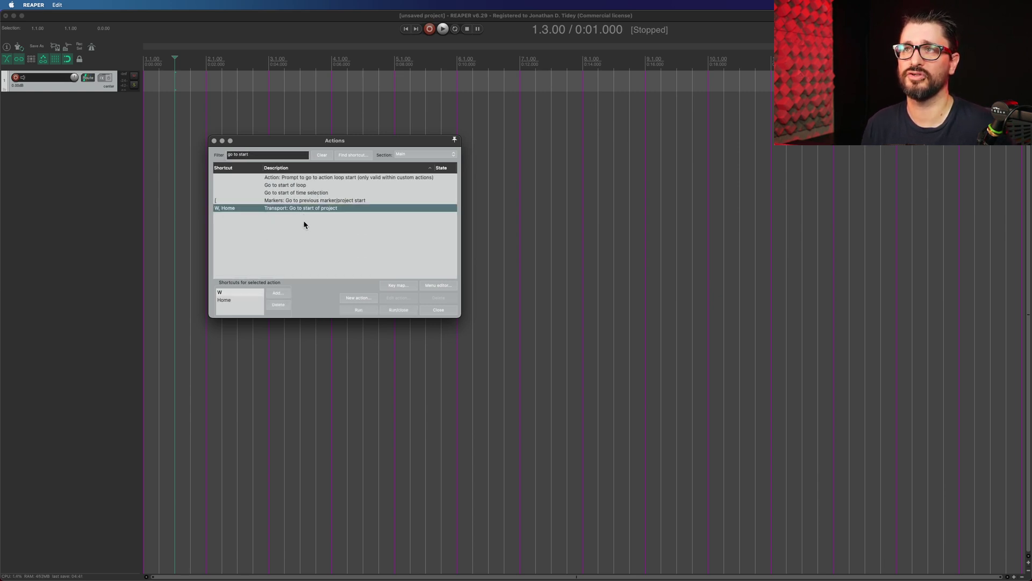
click(231, 295)
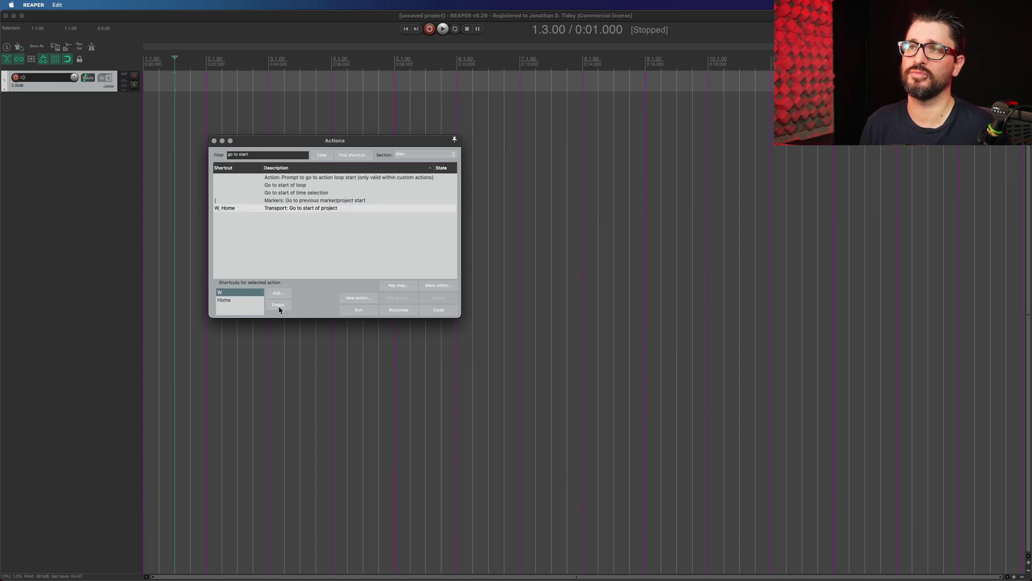
click(278, 304)
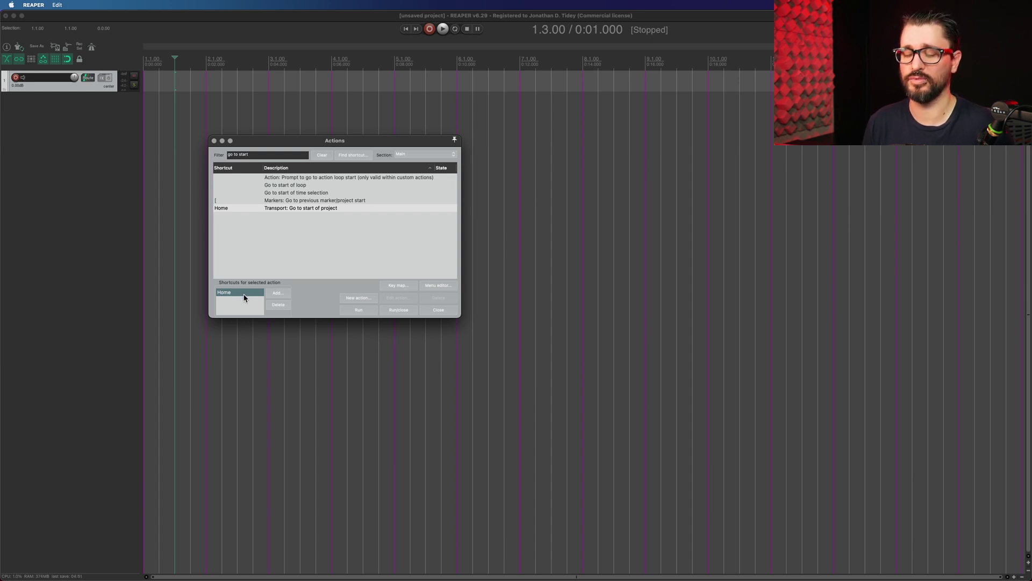
Add Return as a second shortcut, taking it from Play/pause, and test the jump to start.
click(276, 294)
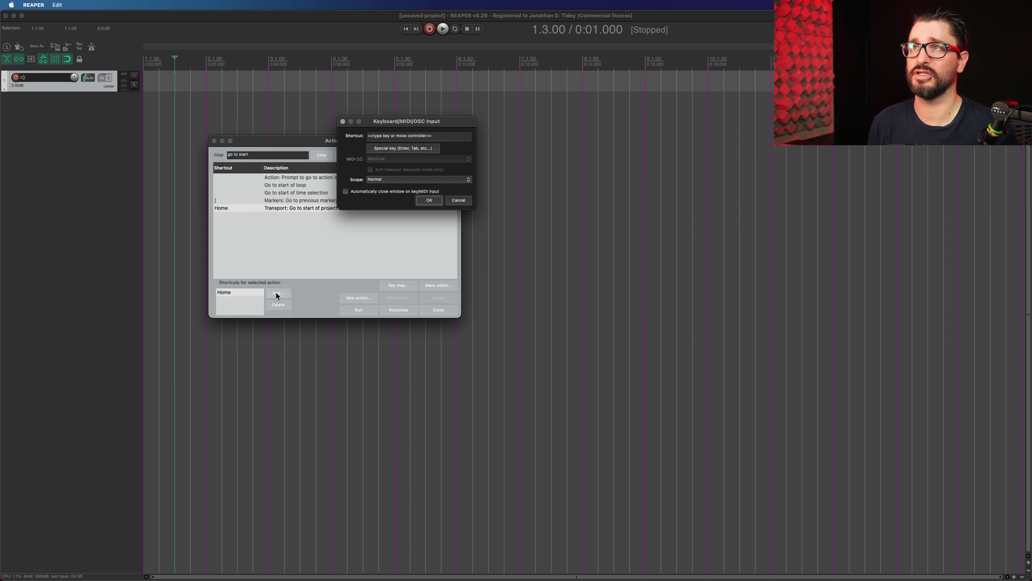
click(434, 148)
key(Return)
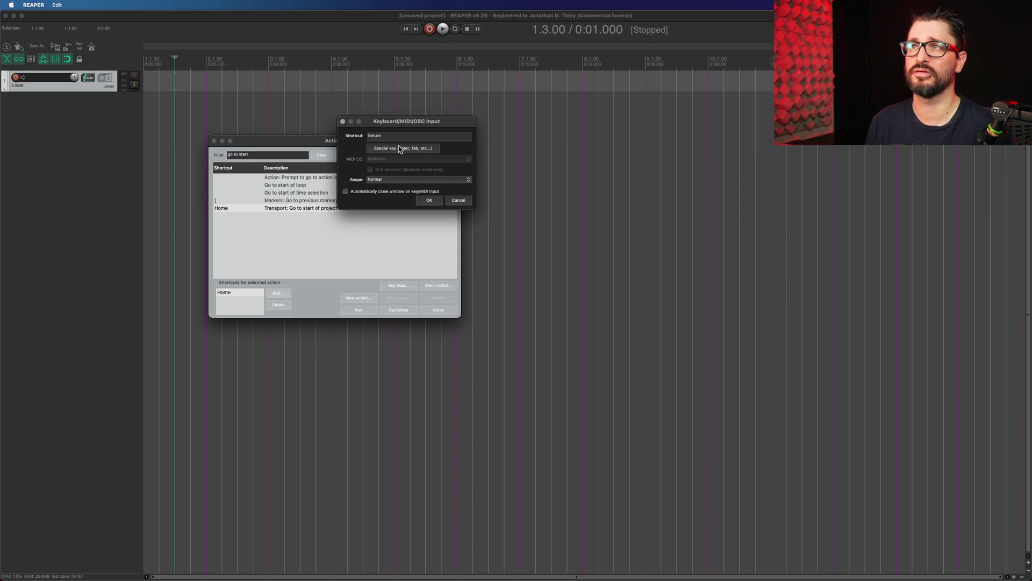
click(430, 201)
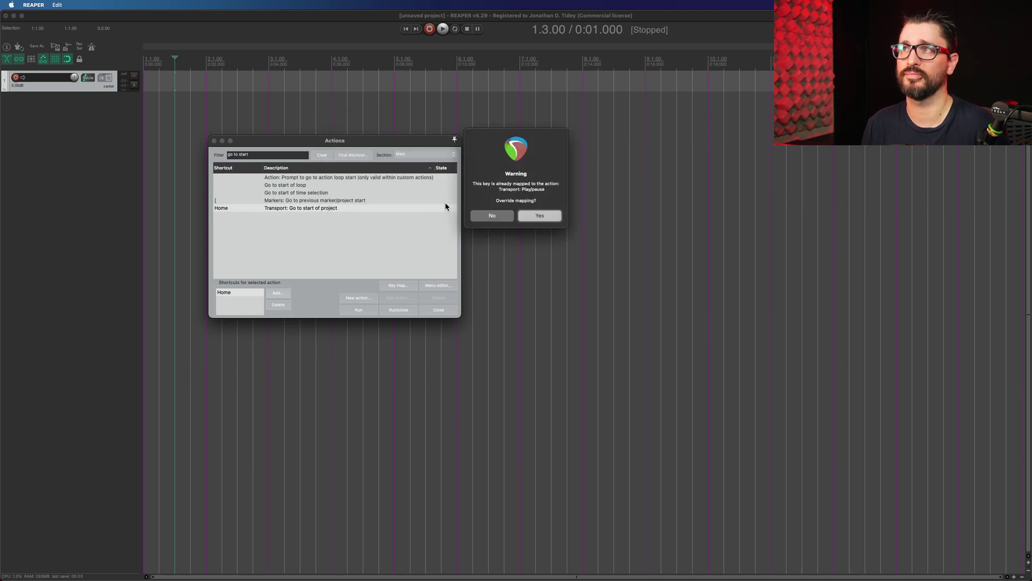
click(540, 215)
click(363, 59)
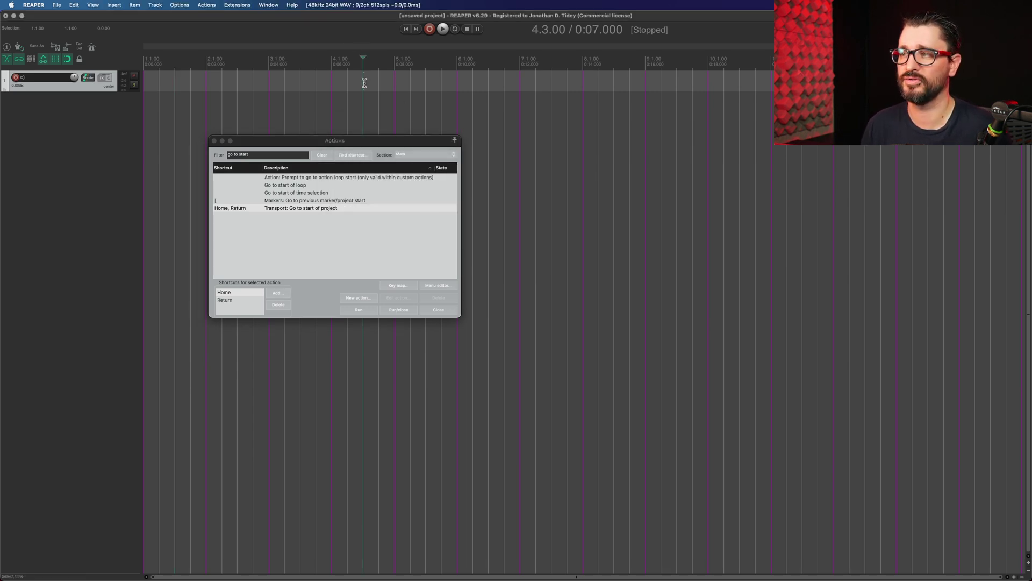
key(Return)
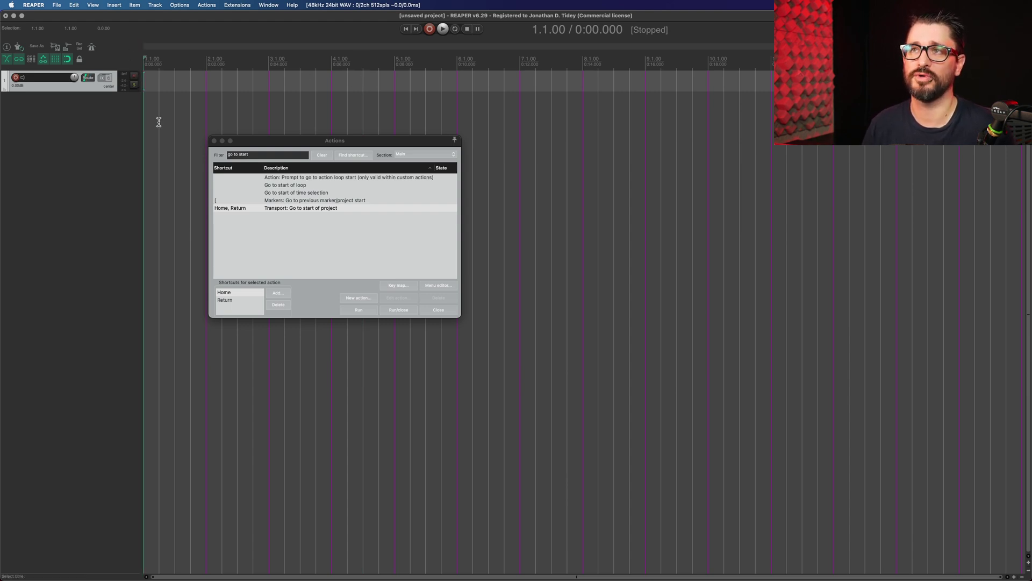
click(275, 233)
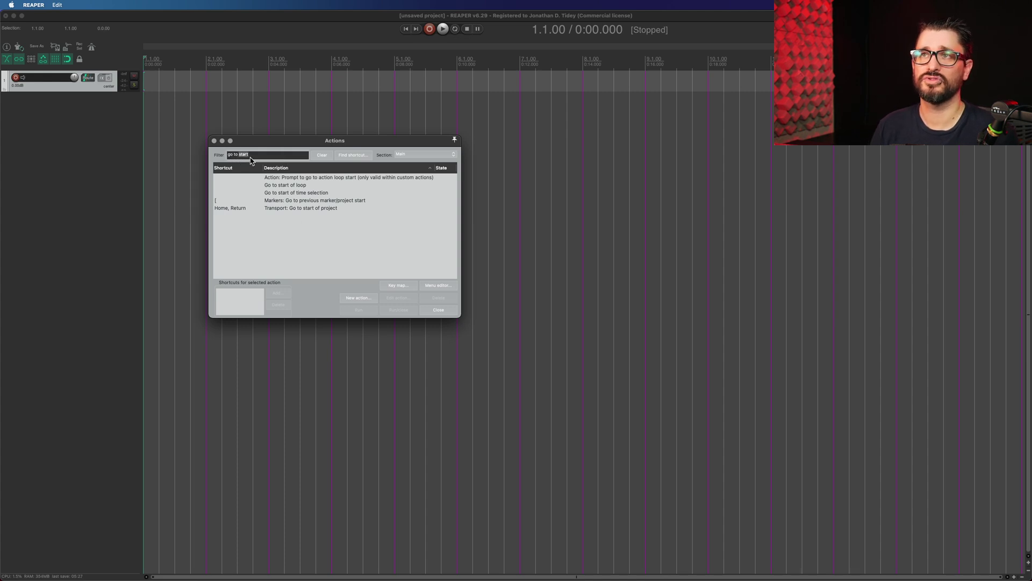
Assign Left to Go to start of time selection.
key(alt+shift+Left)
click(303, 200)
click(303, 192)
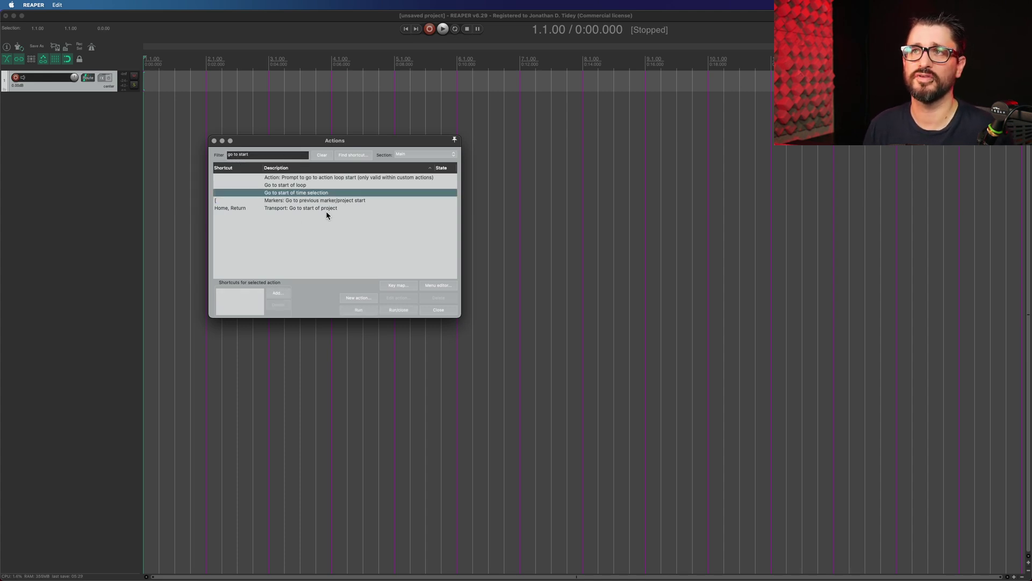
click(277, 294)
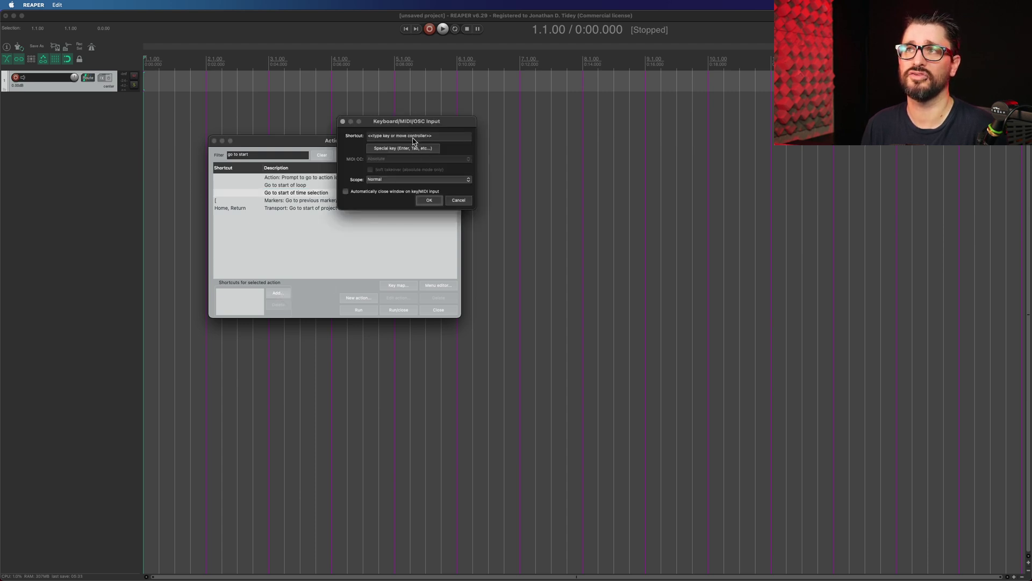
key(Left)
click(429, 200)
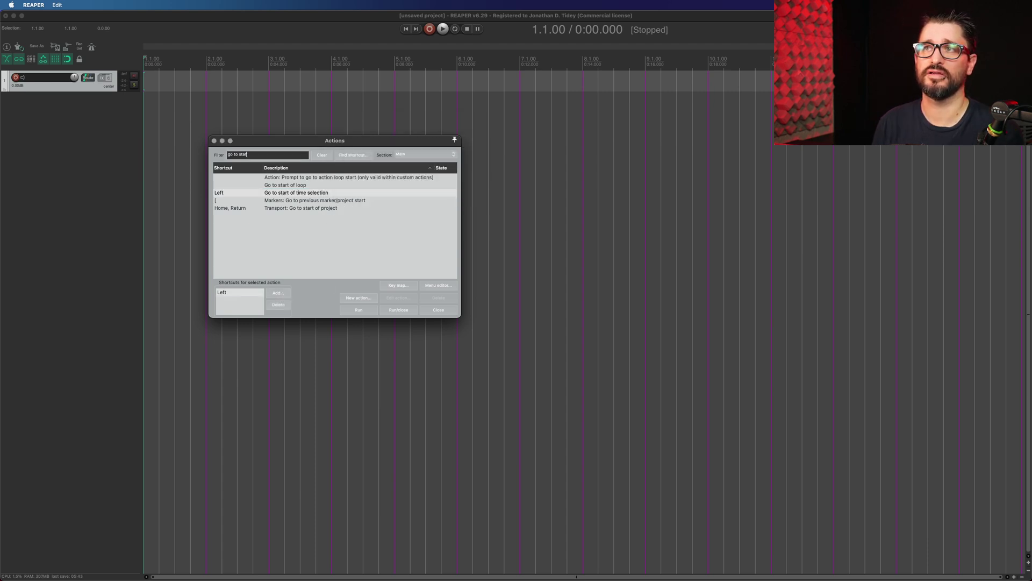
Assign Right to Go to end of time selection, overriding its old mapping.
key(BackSpace)
key(BackSpace)
key(BackSpace)
key(BackSpace)
key(BackSpace)
text(end)
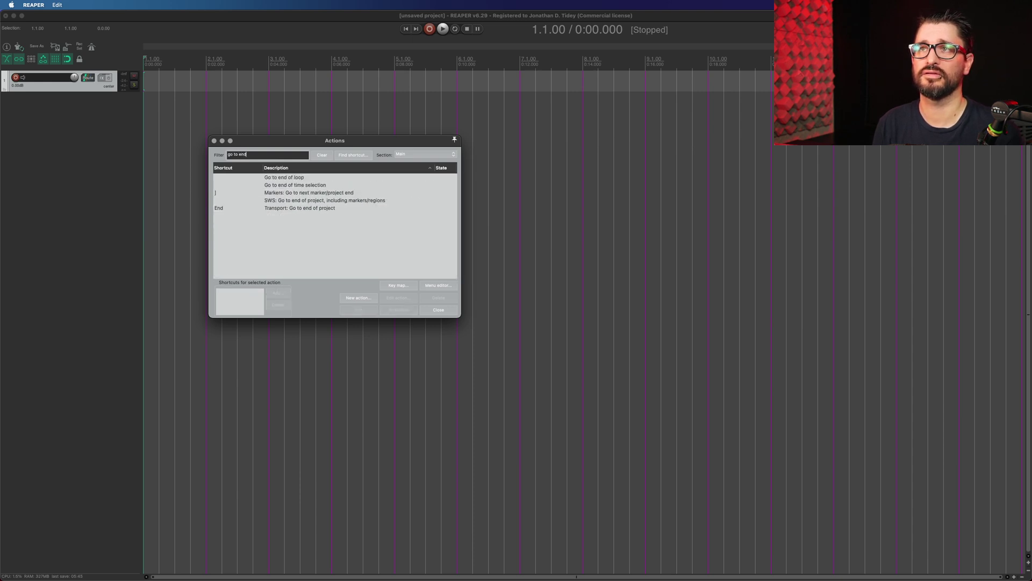
click(307, 185)
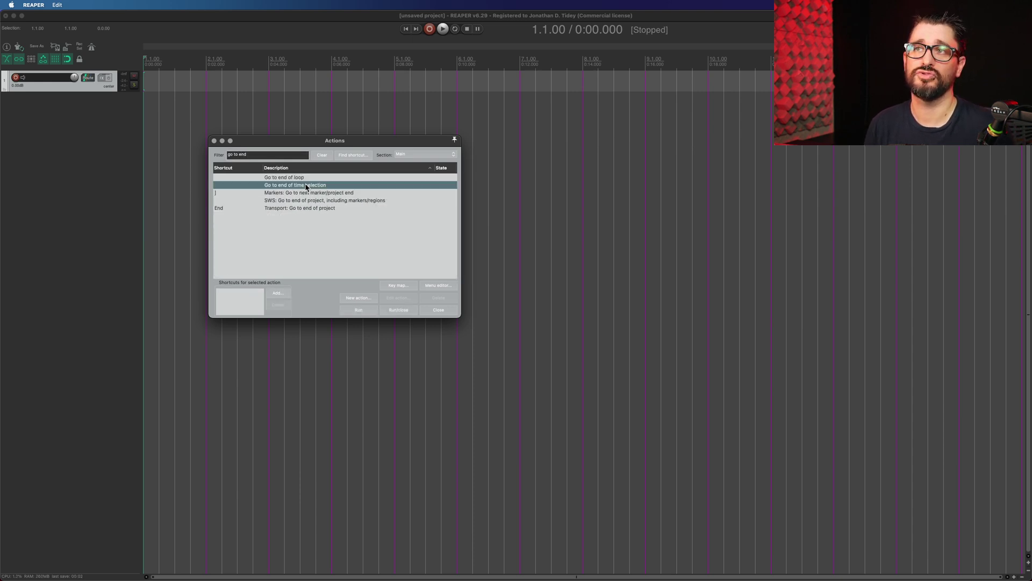
click(286, 295)
key(Right)
click(435, 200)
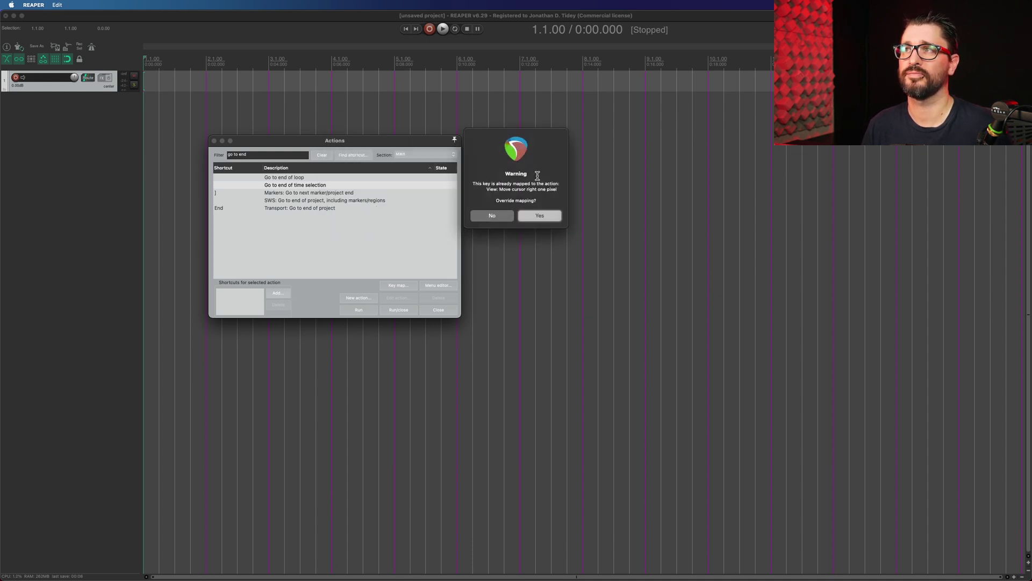
click(540, 215)
Make a 2.2.00–4.4.00 time selection and test the Right and Left jumps.
drag(225, 82, 385, 84)
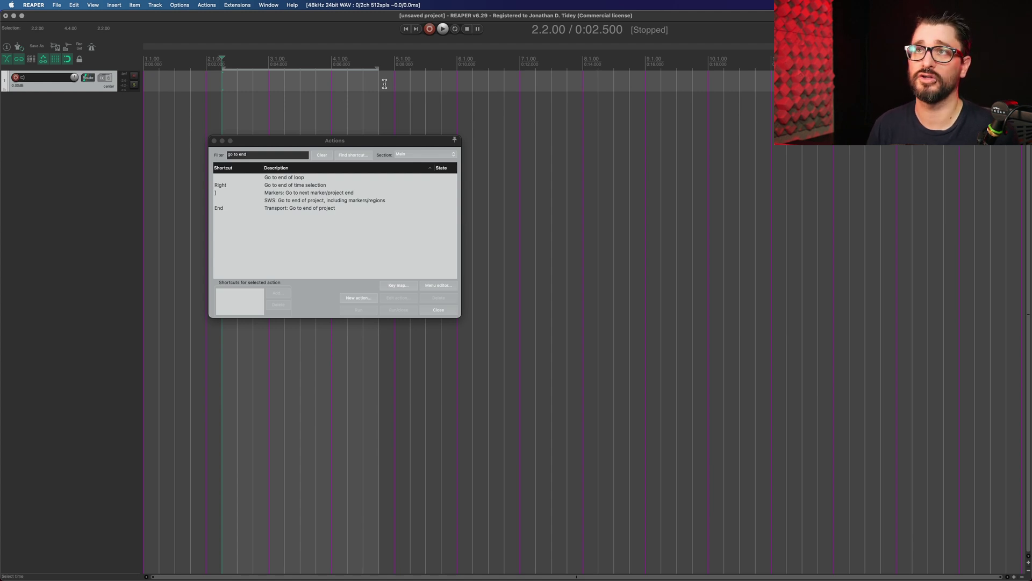
key(Right)
key(Left)
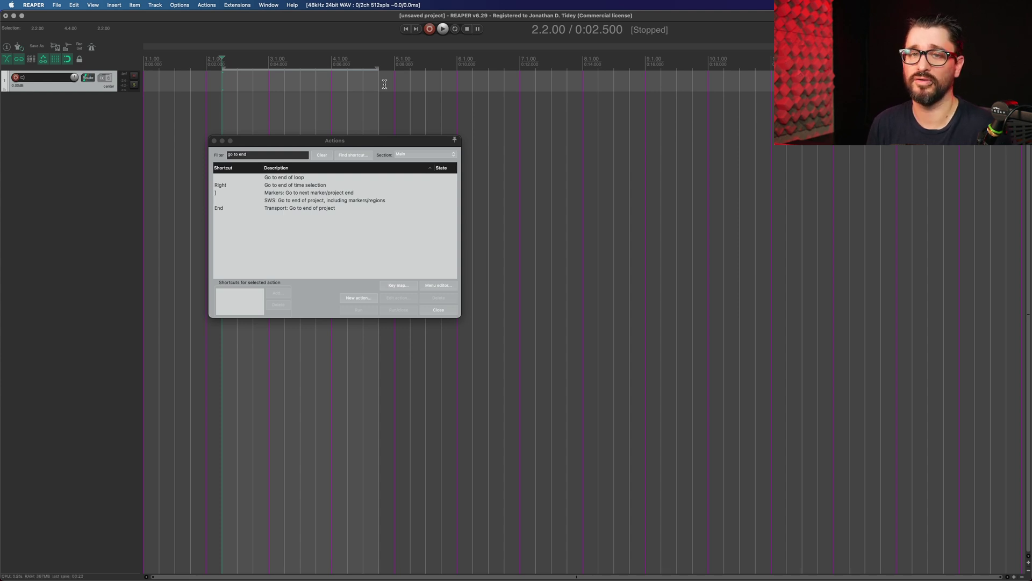
Find the action bound to Space and delete Play/pause's Ctrl+Space and Cmd+Space shortcuts.
click(353, 155)
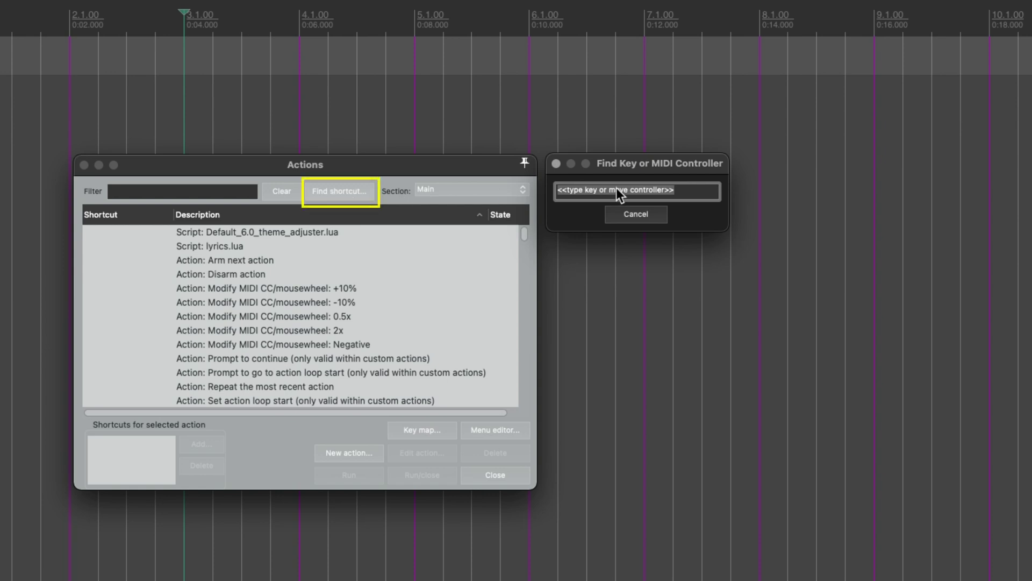
key(space)
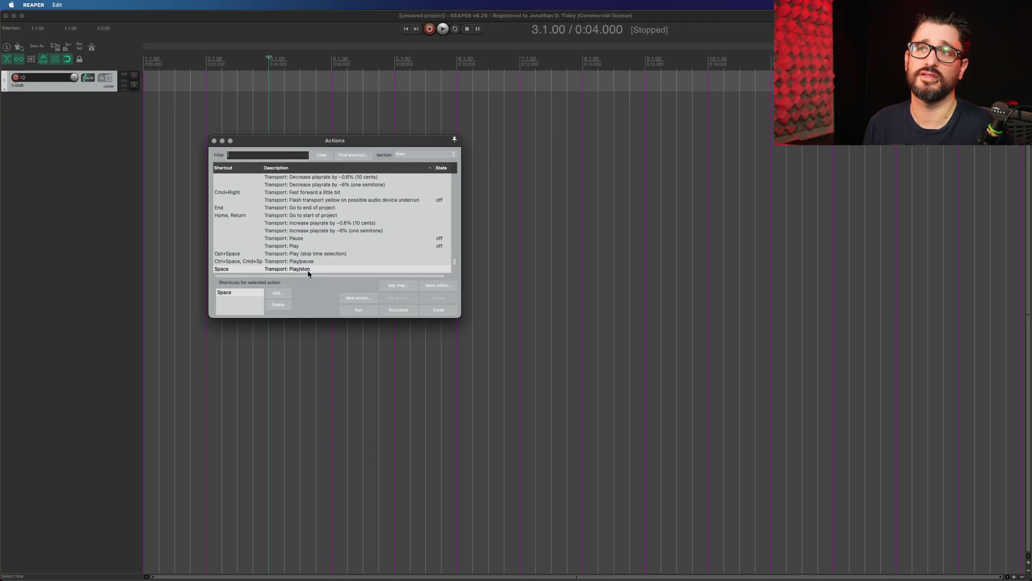
scroll(307, 269, down, 1)
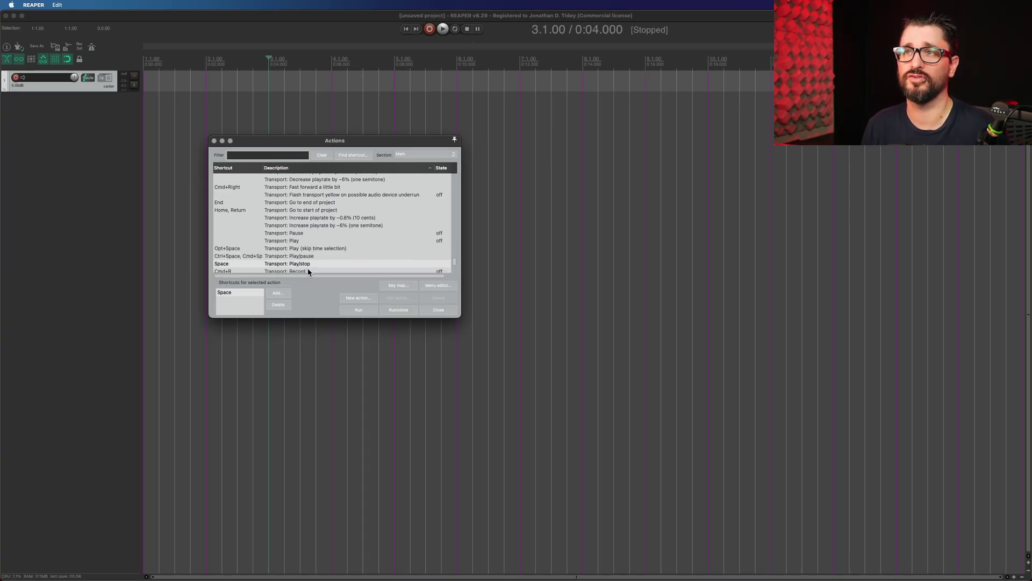
scroll(301, 262, down, 1)
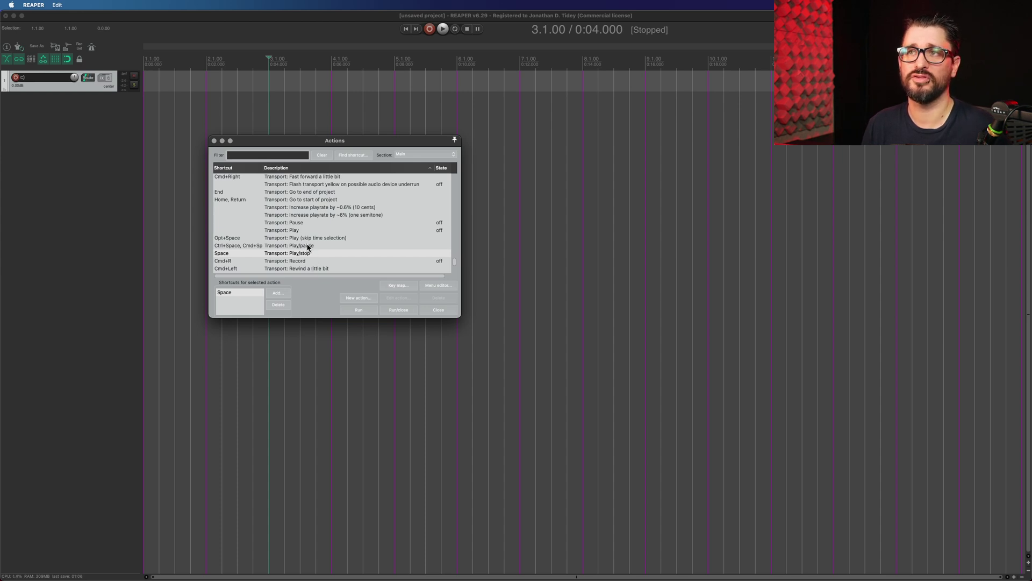
click(308, 247)
click(241, 293)
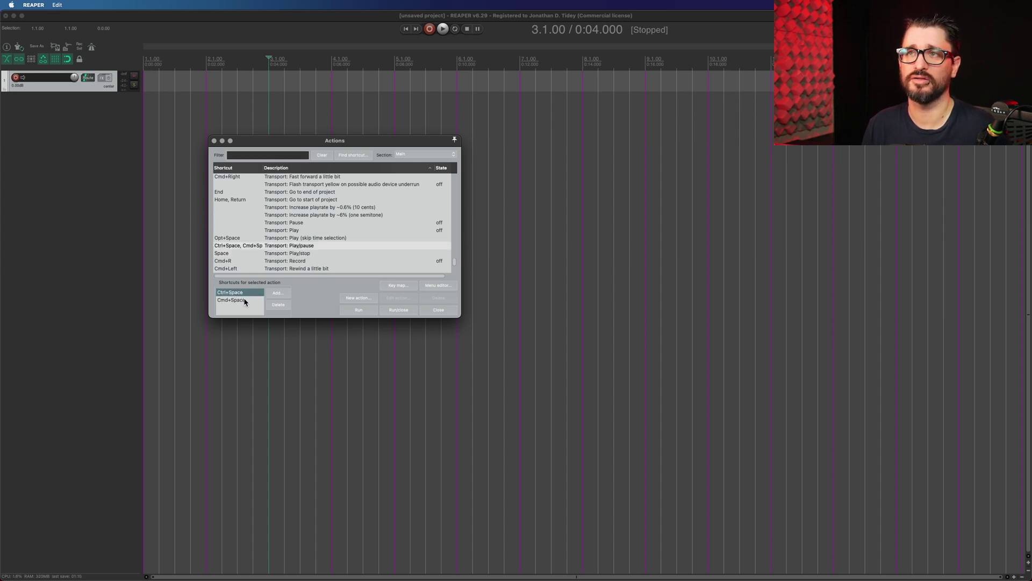
click(277, 304)
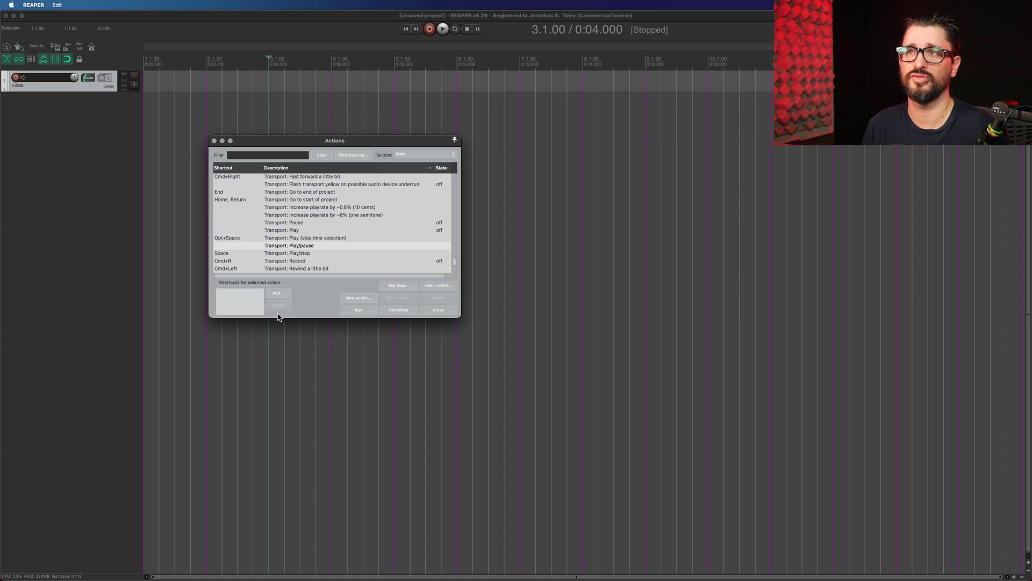
click(318, 254)
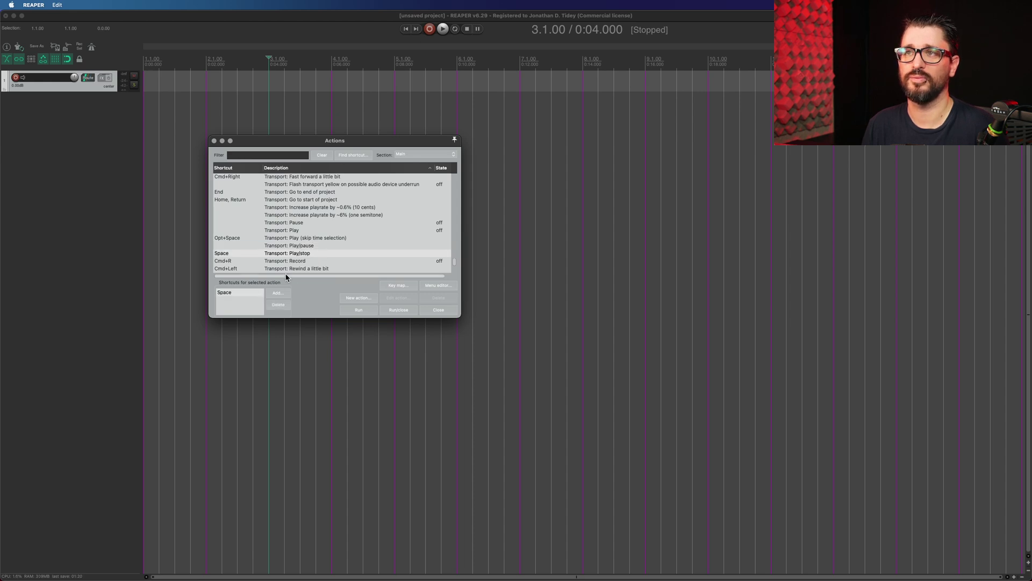
Create a new custom action named 'Move cursor and stop' and remove its Play/stop step.
click(350, 298)
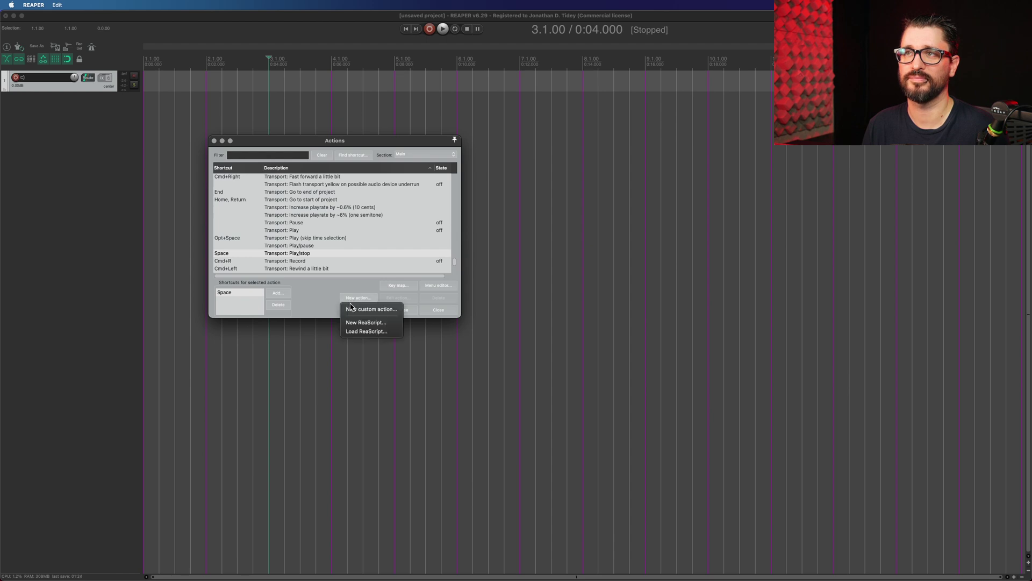
click(371, 310)
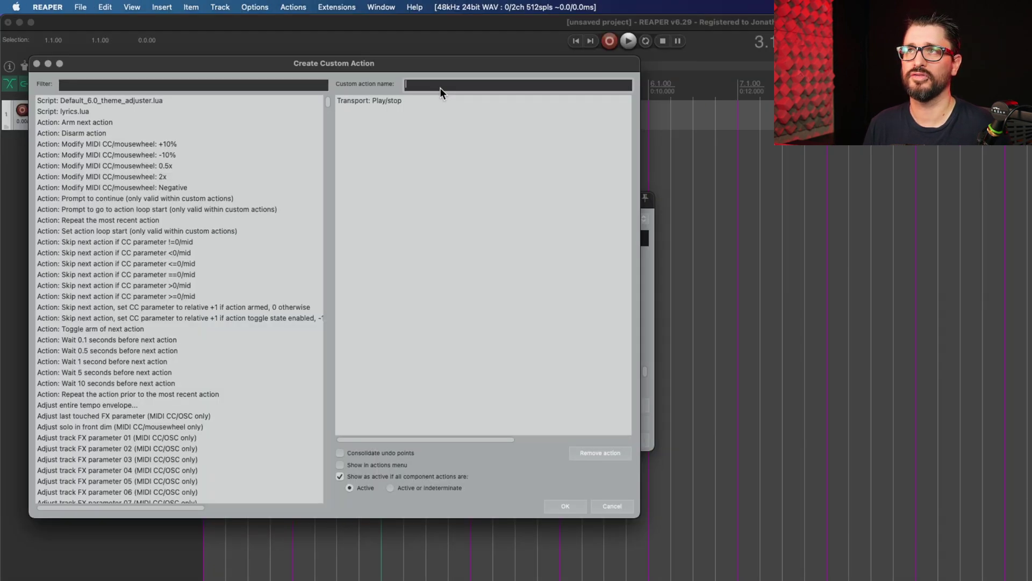
text(Moc)
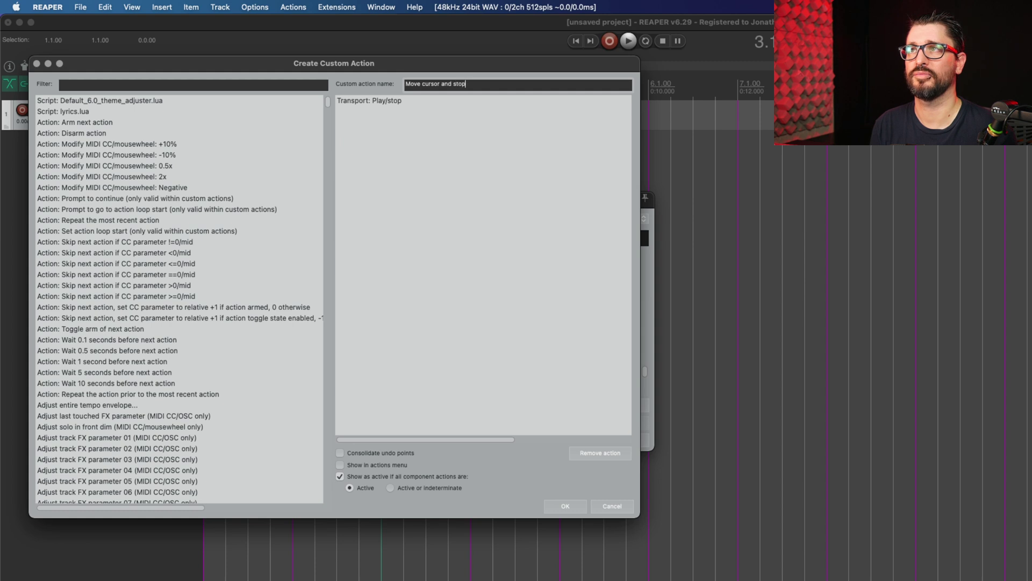
click(373, 99)
key(Delete)
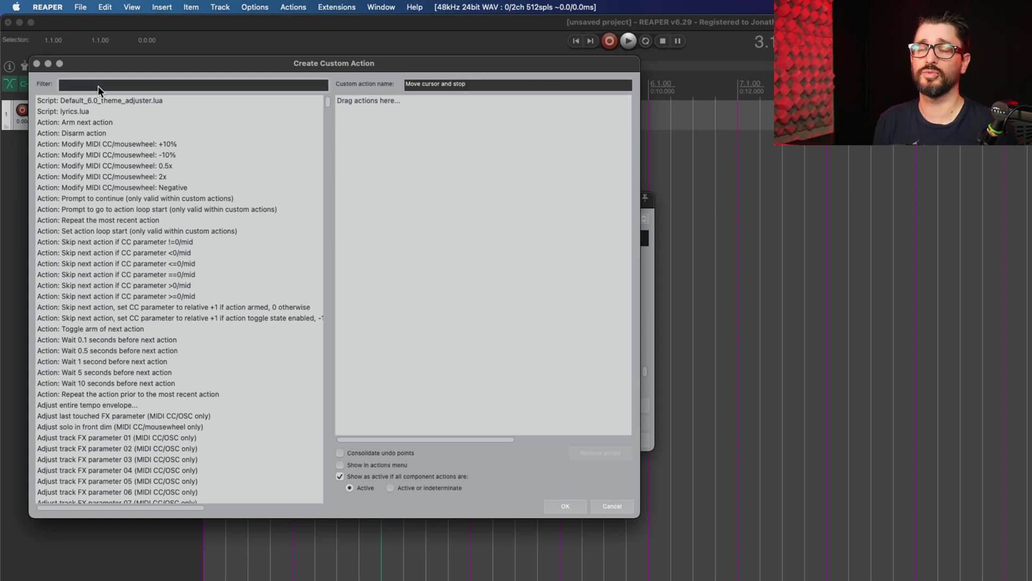
Add Move edit cursor to play cursor as the custom action's first step.
text(move curso)
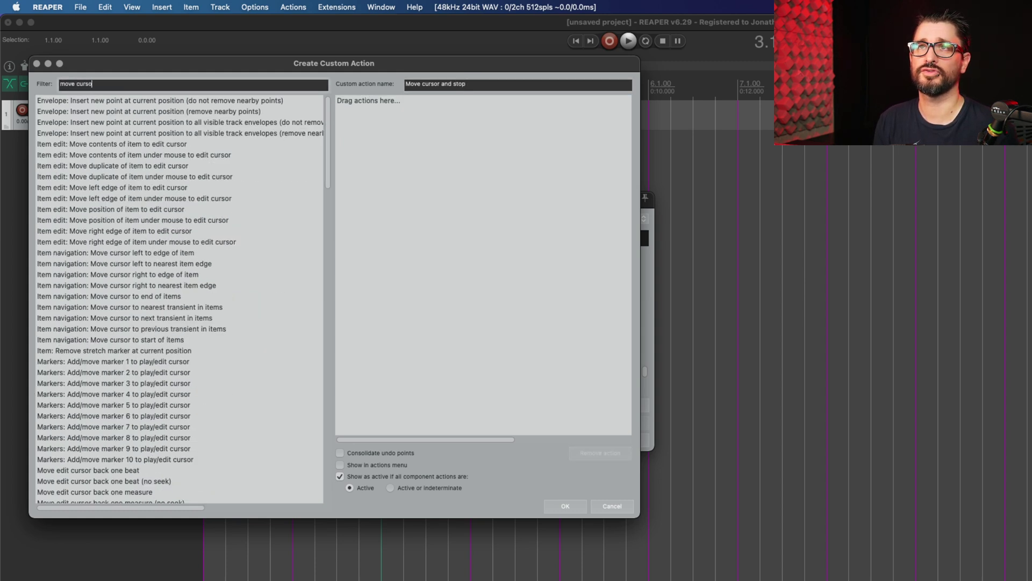
text(r to play)
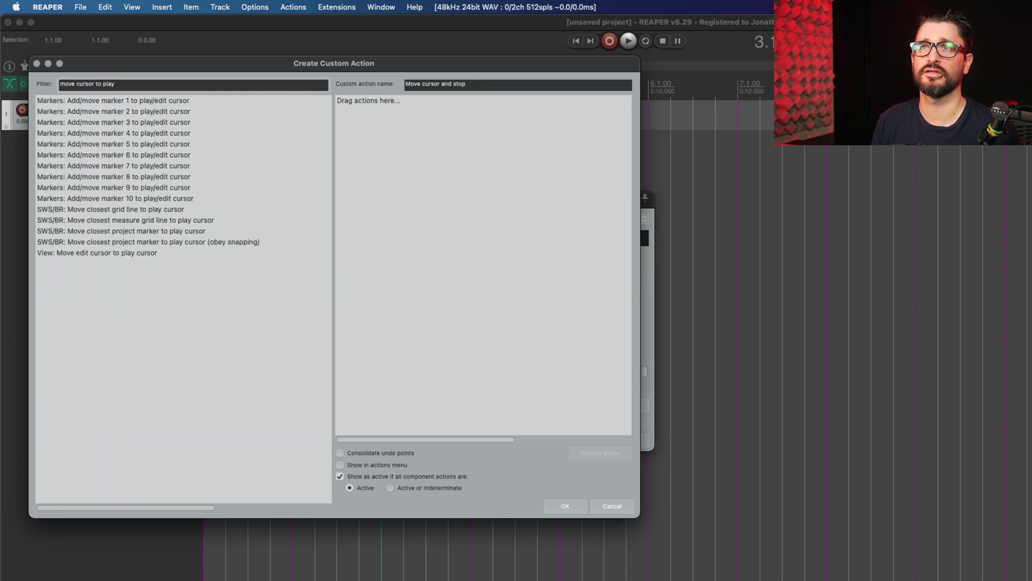
click(90, 253)
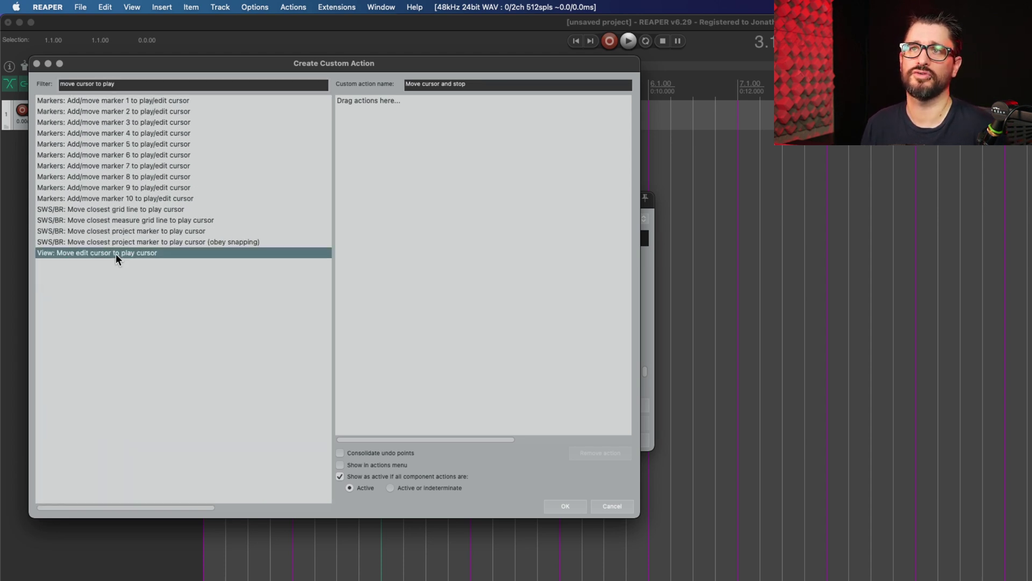
drag(119, 258, 452, 171)
Add Transport: Stop (save all recorded media) as the second step and consolidate undo points.
drag(184, 86, 2, 88)
text(transpr)
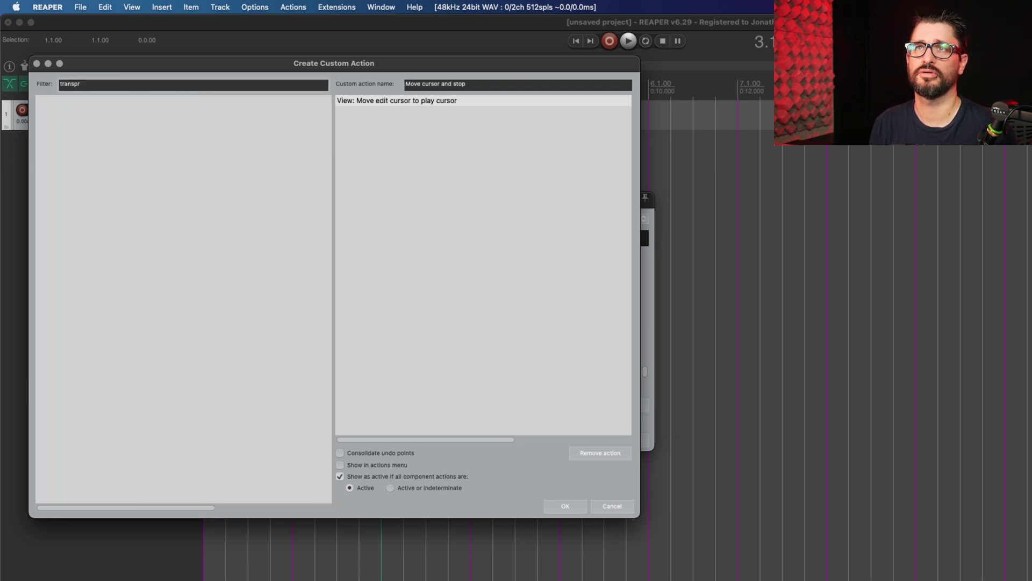
key(BackSpace)
text(ort stop)
click(106, 176)
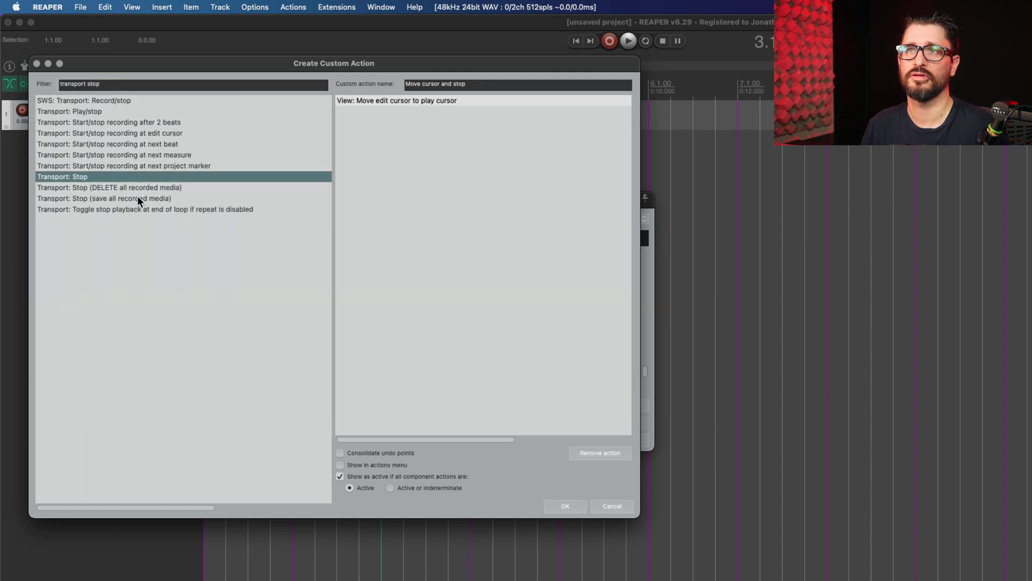
click(96, 198)
drag(156, 198, 457, 193)
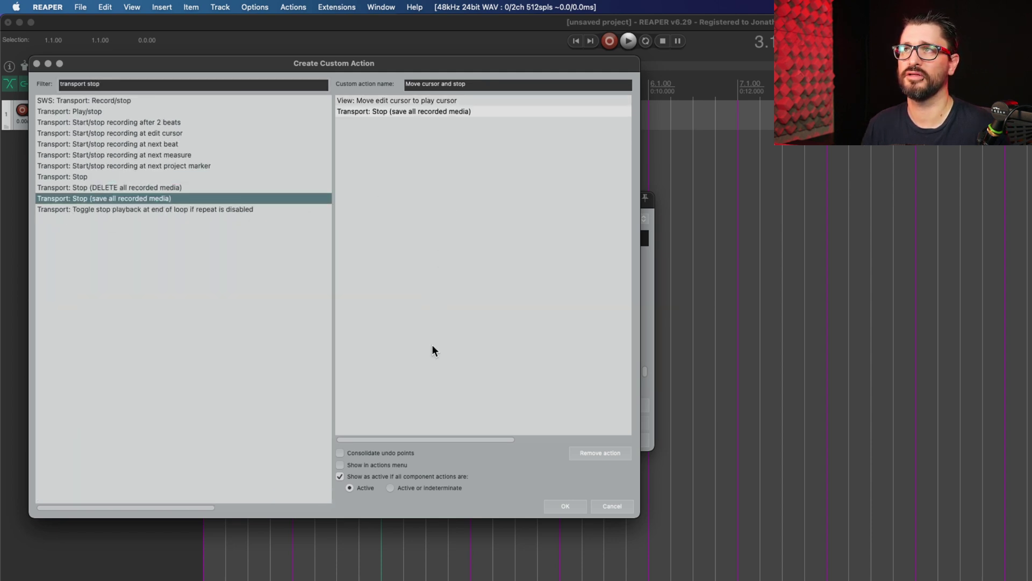
click(344, 453)
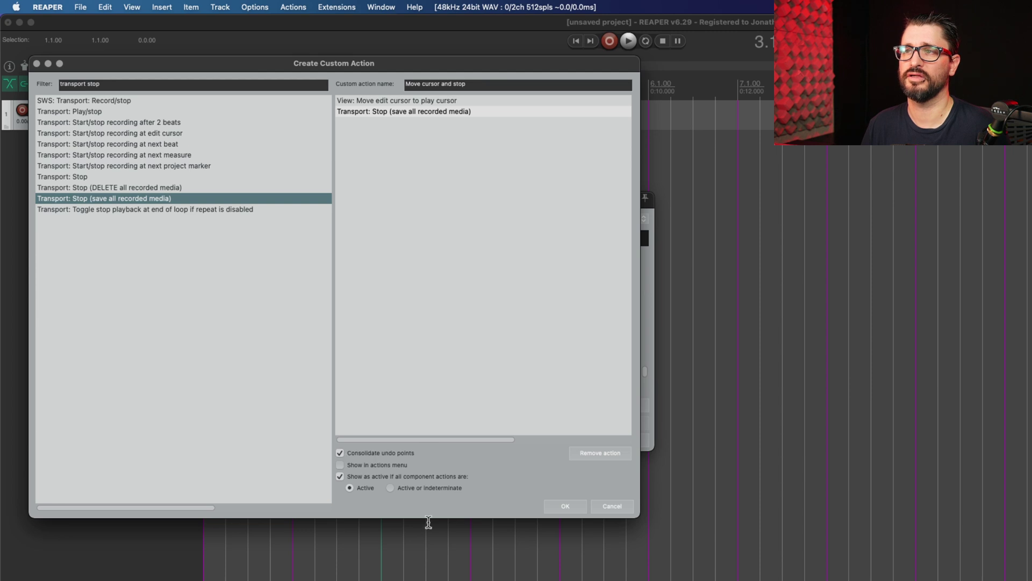
Save the custom action and assign it N, overriding N's nudge-dialog mapping.
click(565, 505)
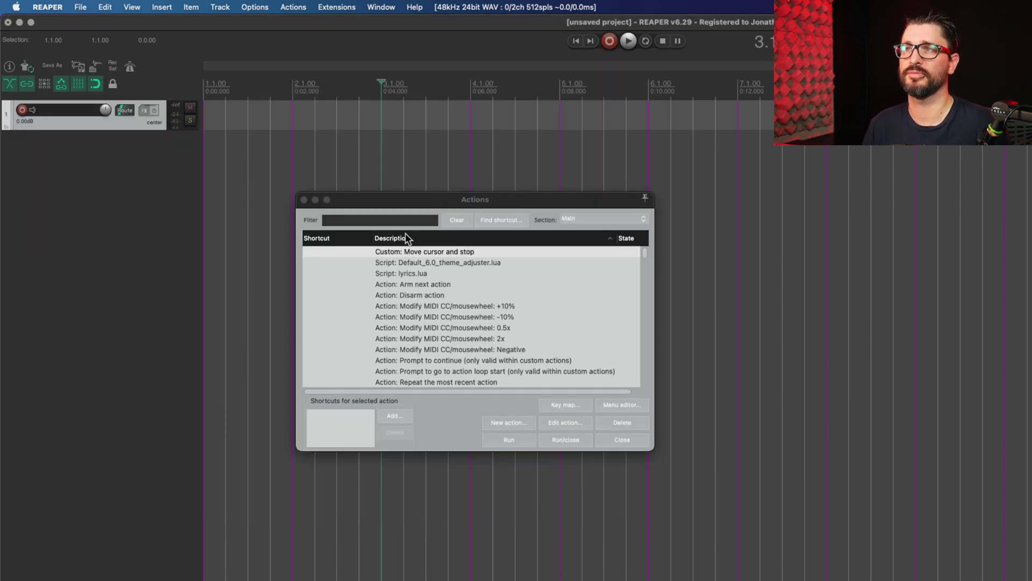
click(401, 415)
key(n)
click(607, 285)
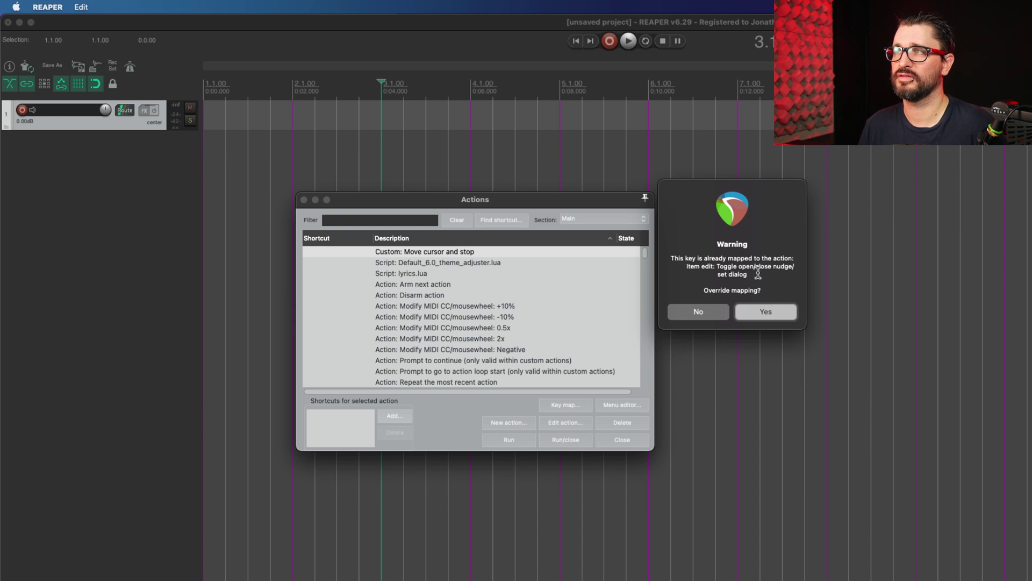
click(768, 316)
Test it by playing from near bar 2.3 and pressing N.
click(344, 112)
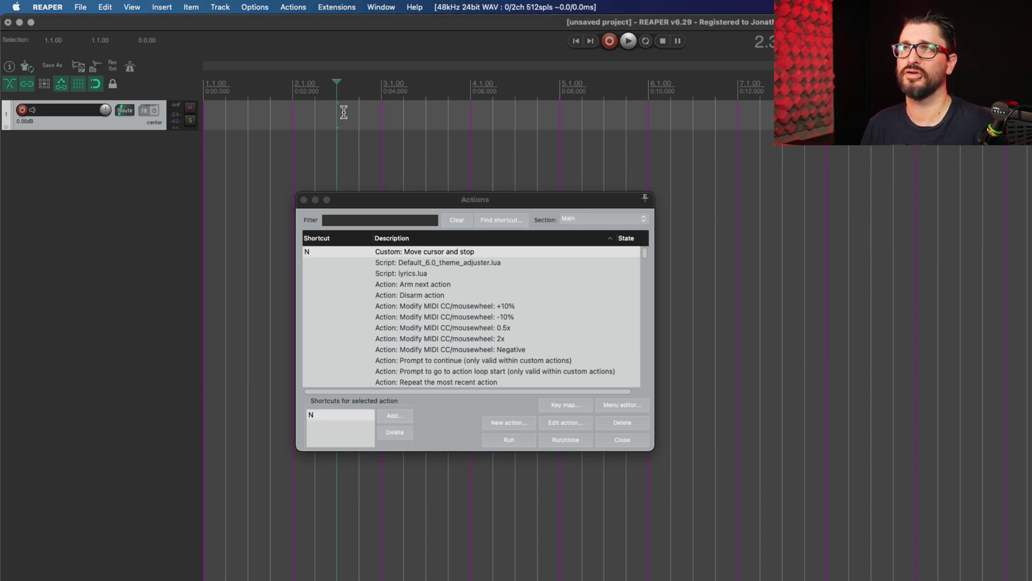
key(space)
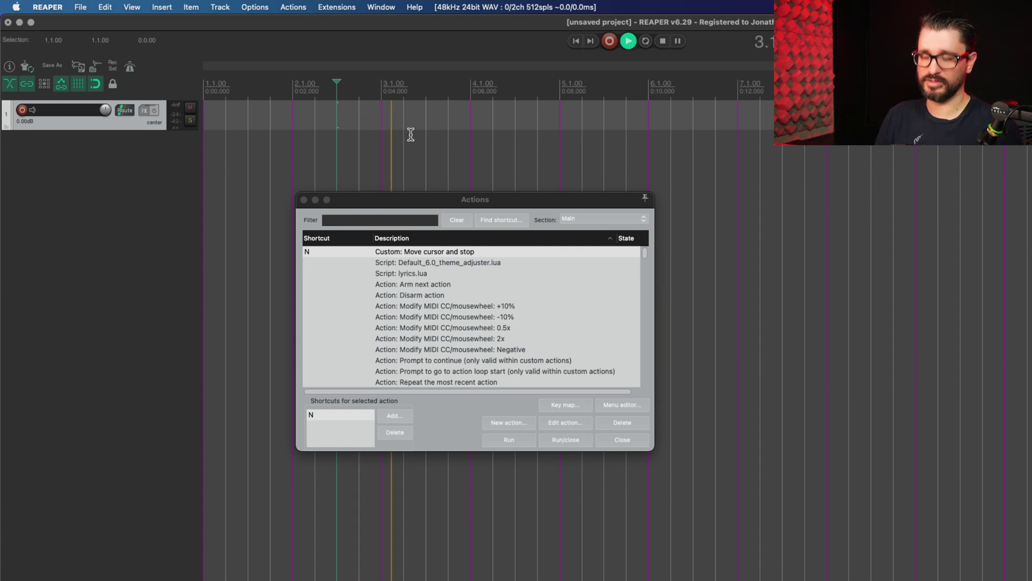
key(n)
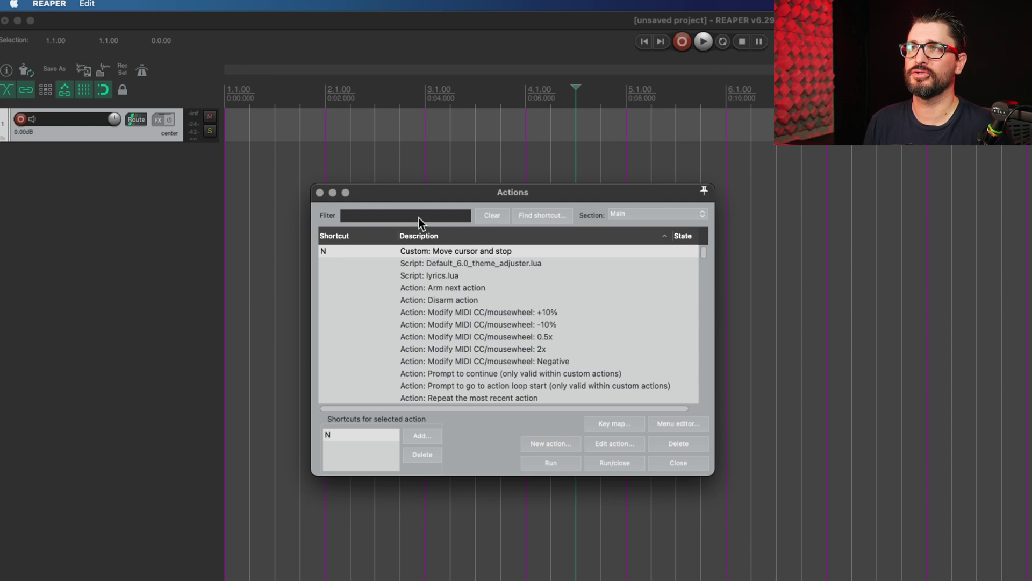
Add Ctrl+Space as a second shortcut to Transport: Record alongside Cmd+R.
click(419, 218)
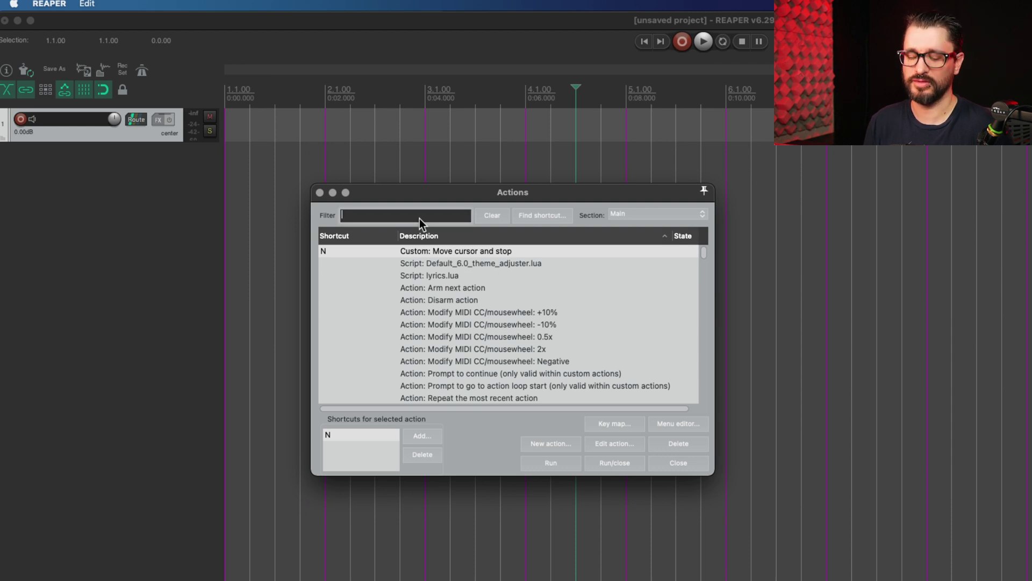
text(transp)
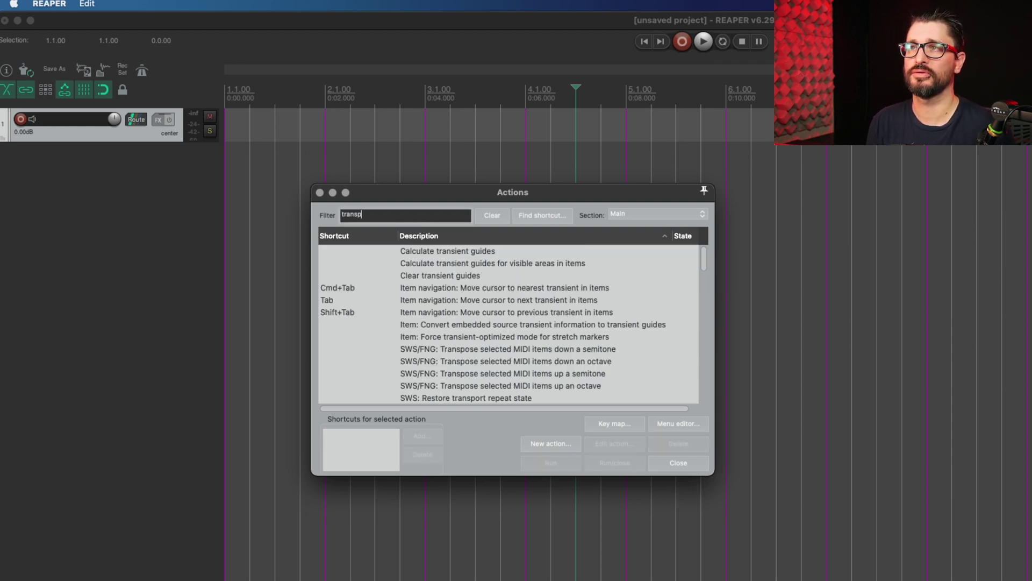
text(ort record)
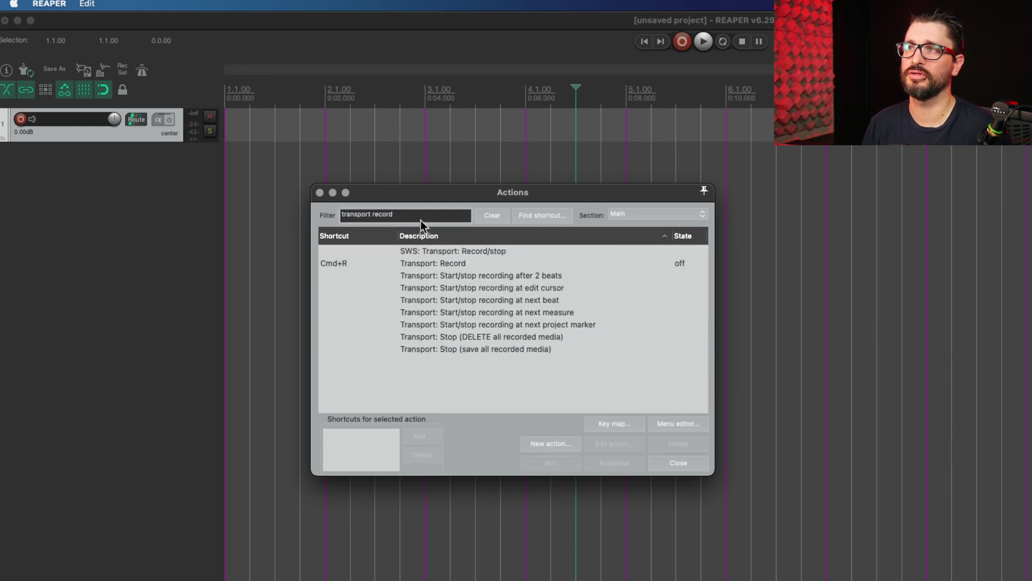
click(404, 263)
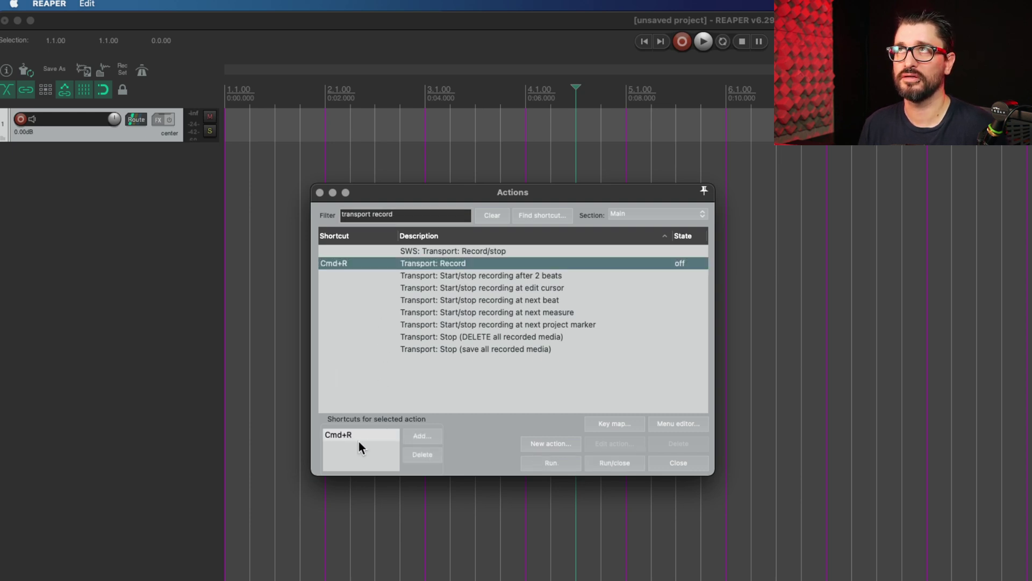
click(423, 437)
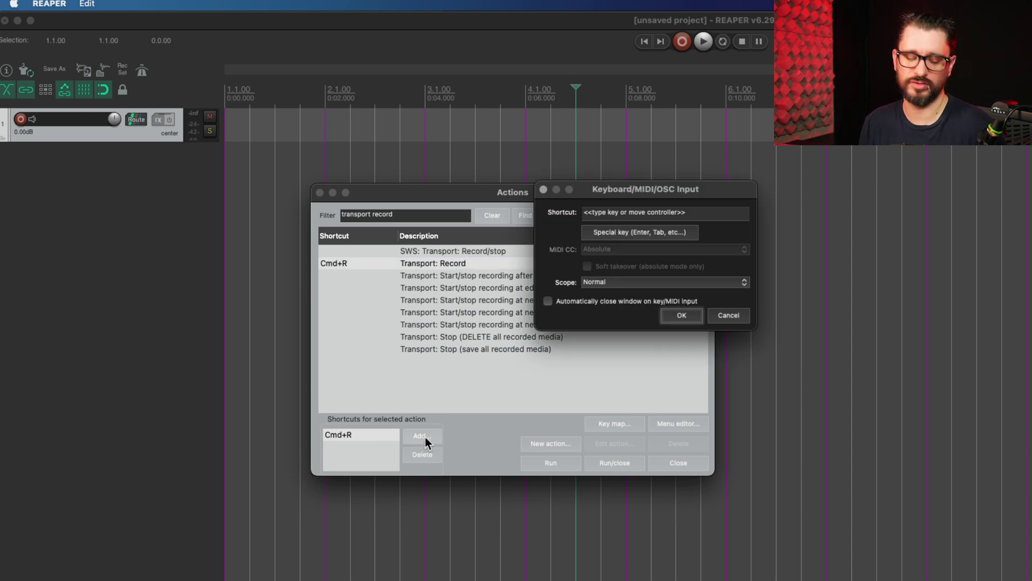
click(630, 207)
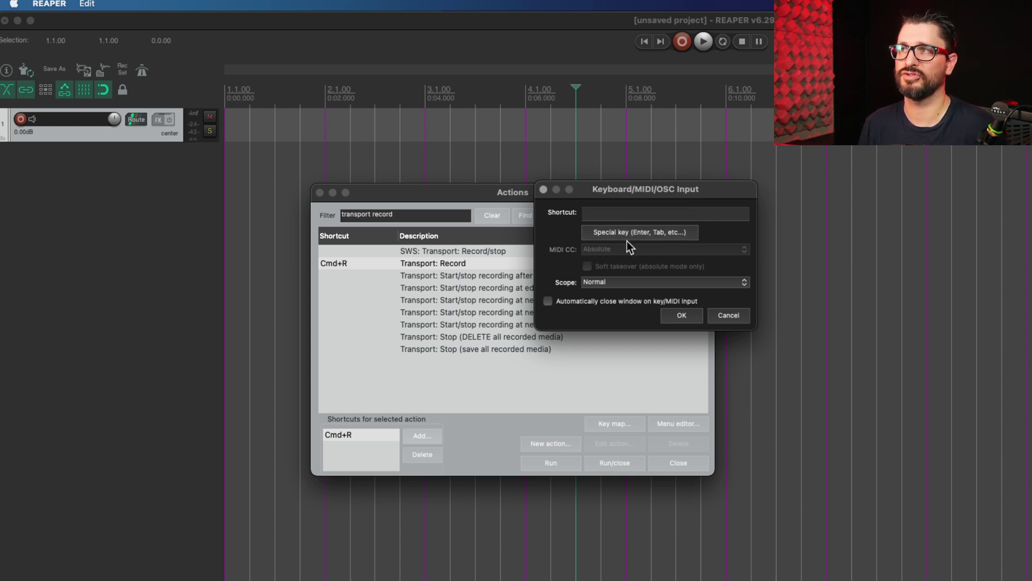
key(ctrl+space)
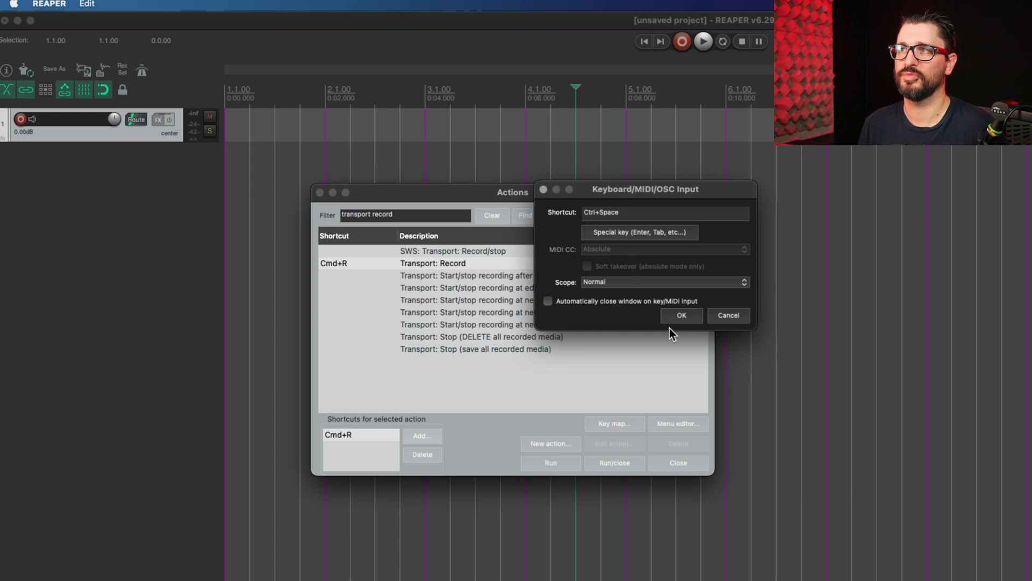
click(673, 322)
Replace the Actions filter with 'transport repea'.
triple_click(421, 214)
key(BackSpace)
text(transport repea)
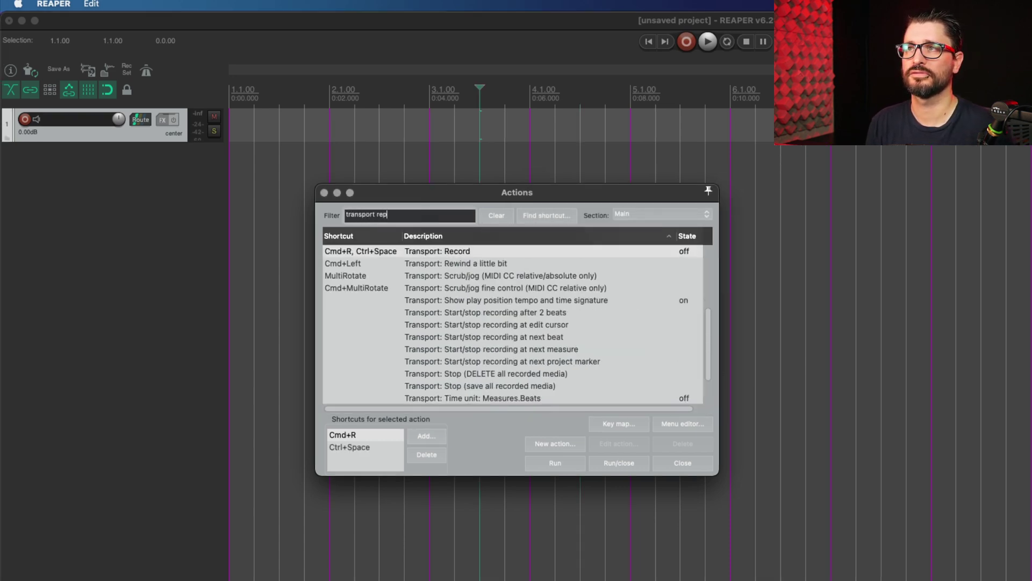
Replace Transport: Toggle repeat's R shortcut with Opt+R, accepting the override.
click(486, 297)
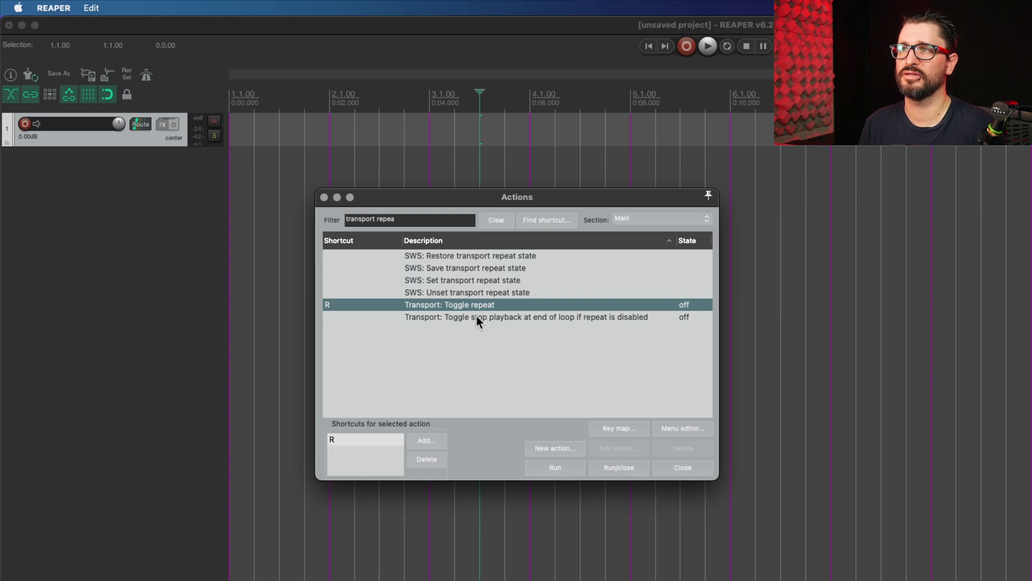
click(349, 440)
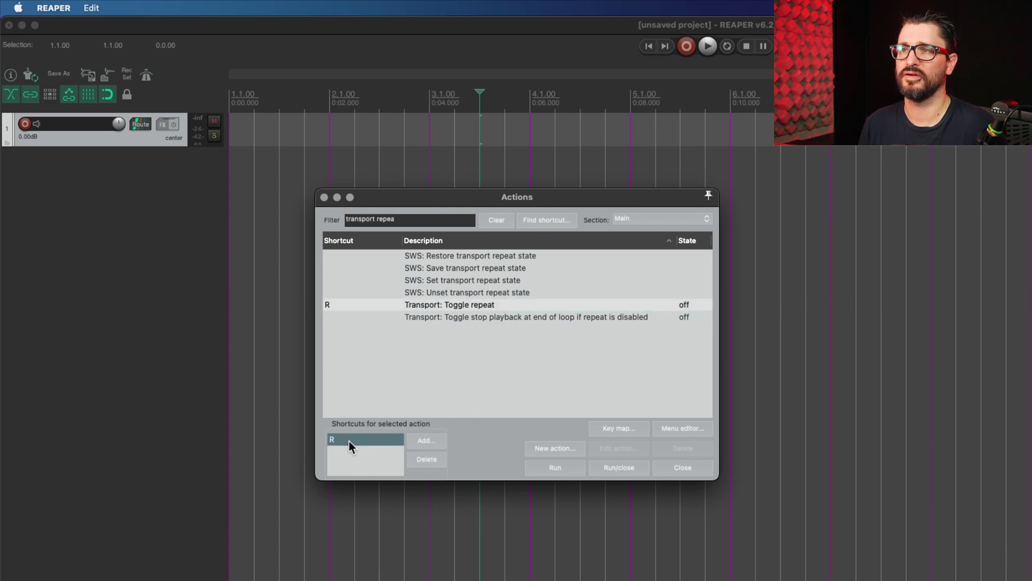
click(427, 460)
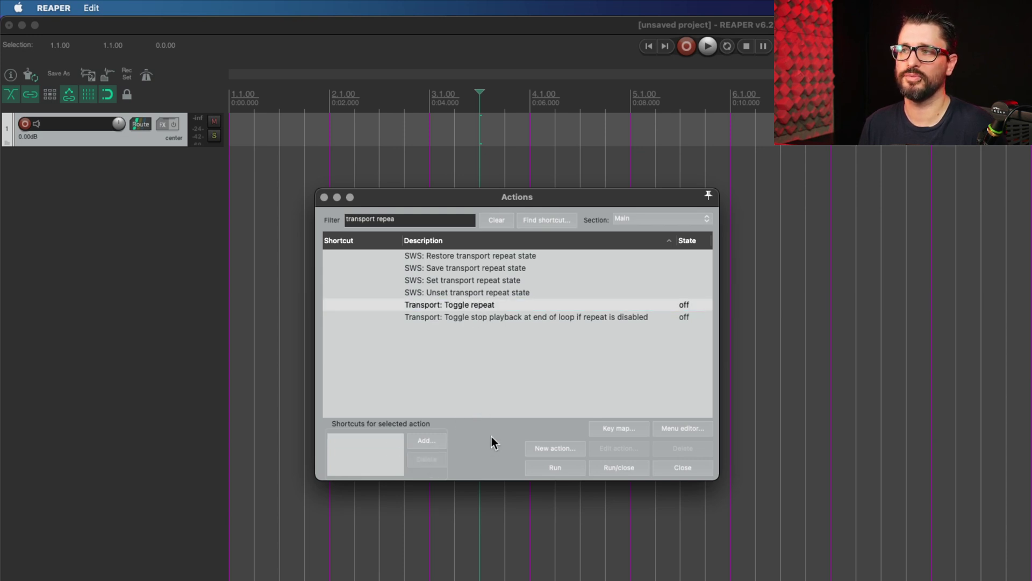
click(427, 441)
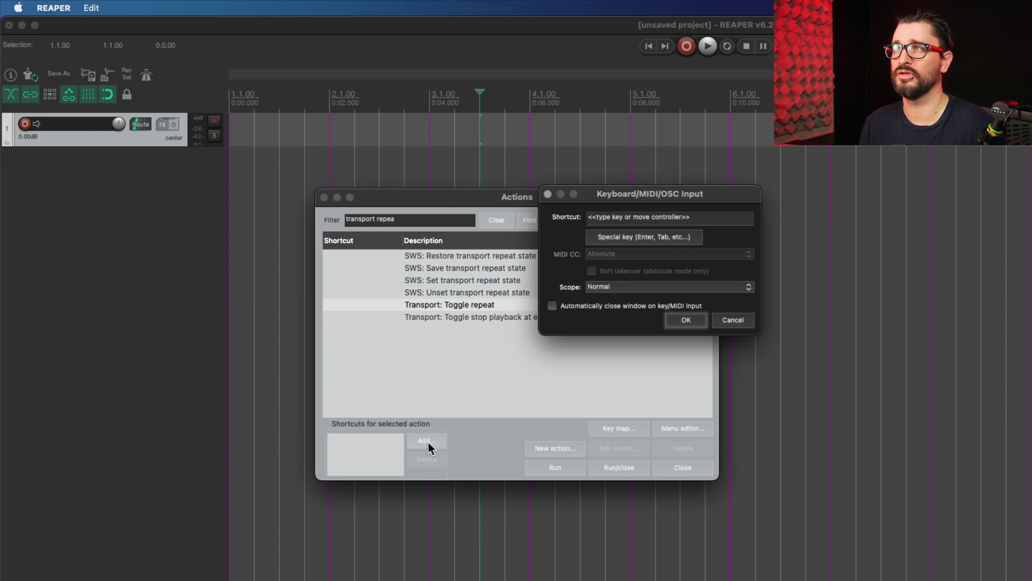
key(alt+r)
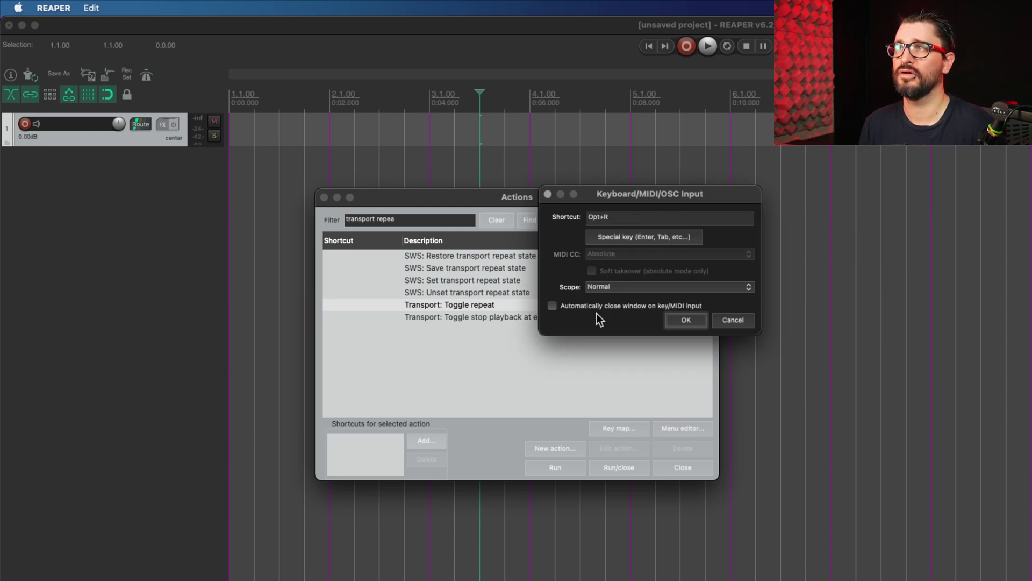
click(686, 320)
click(864, 345)
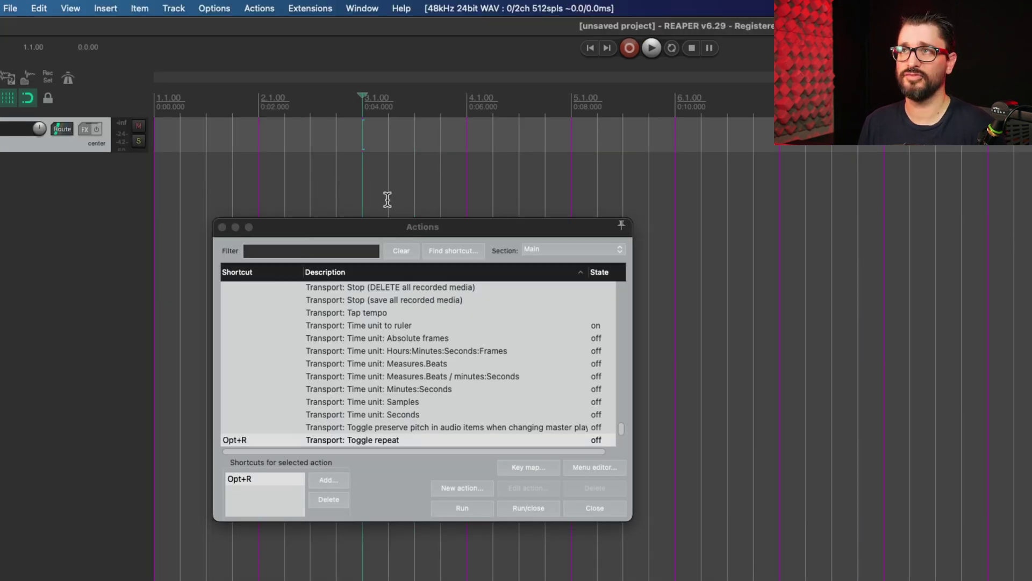
Add marker 1 at 3.1.00 and region 1 spanning 4.1.00–5.3.00.
key(m)
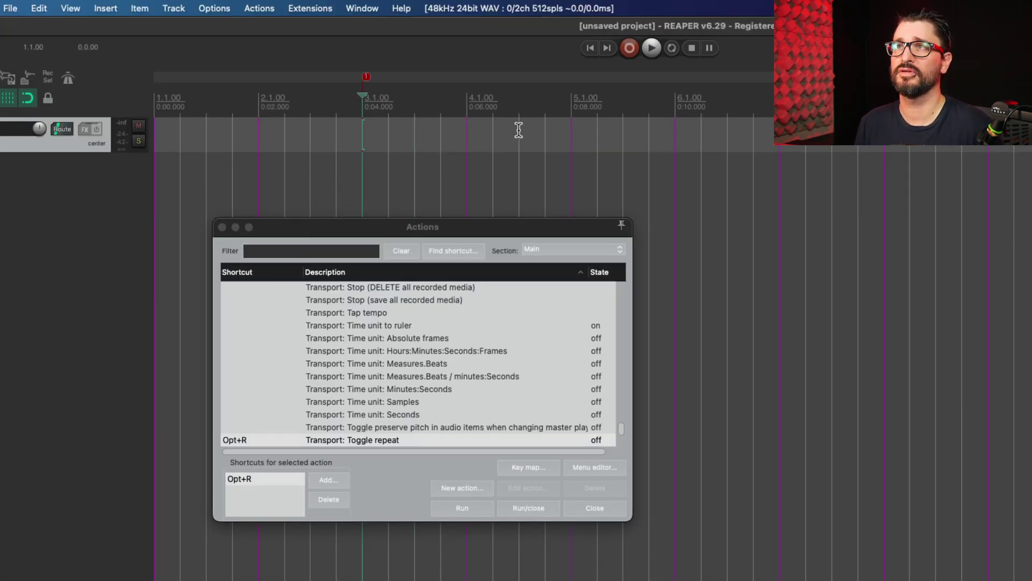
drag(468, 132, 629, 133)
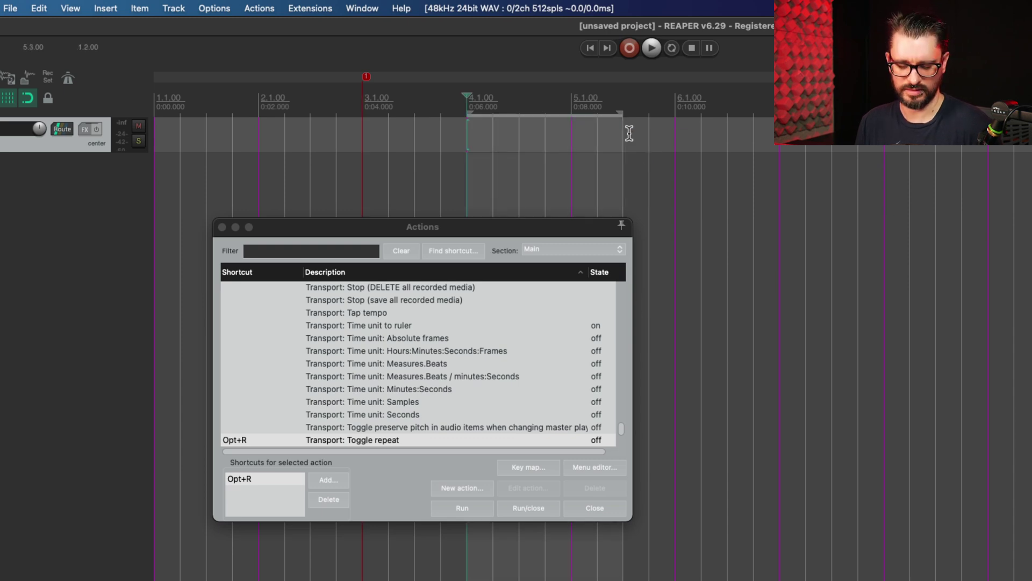
key(shift+r)
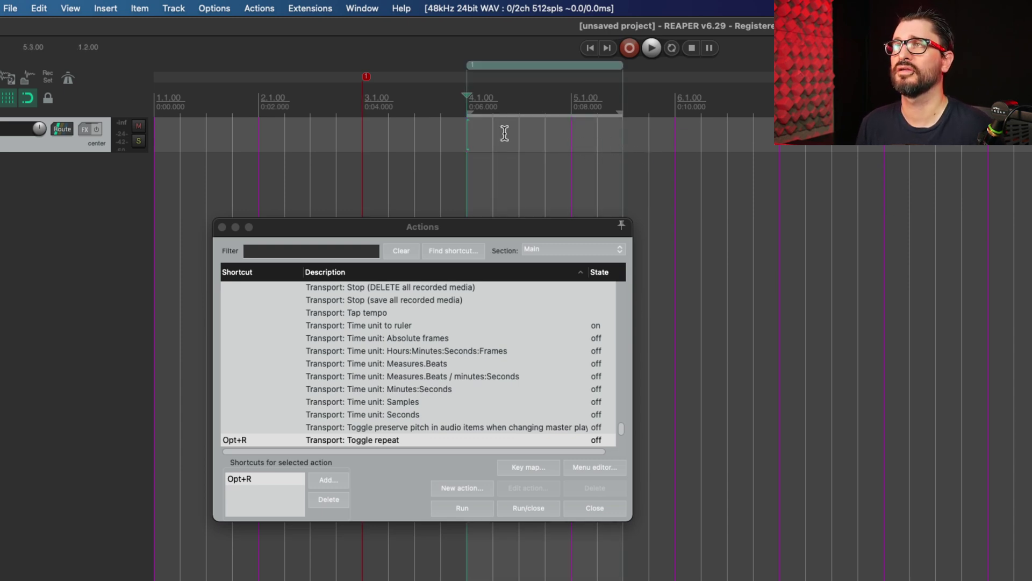
click(504, 133)
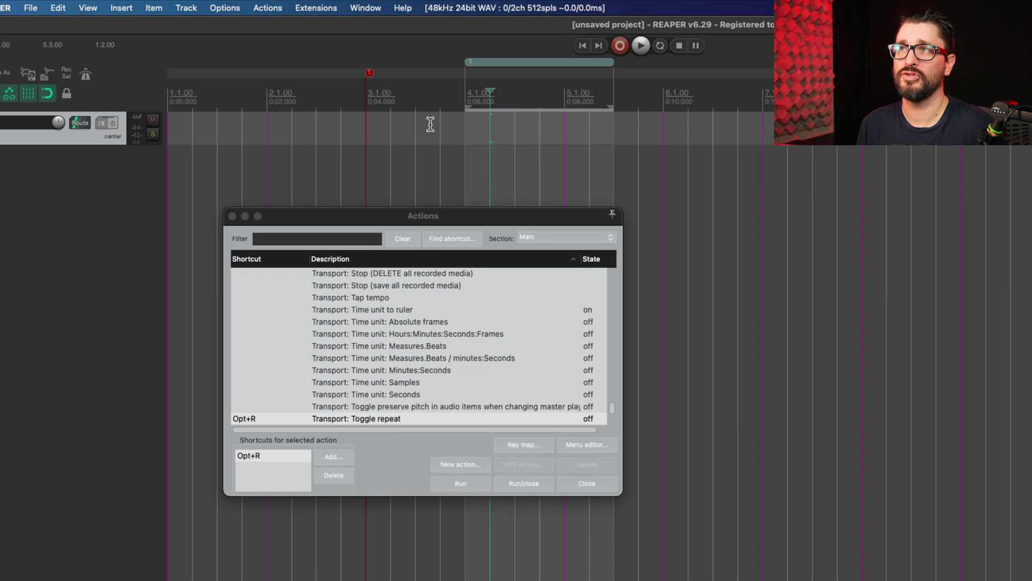
drag(403, 219, 404, 215)
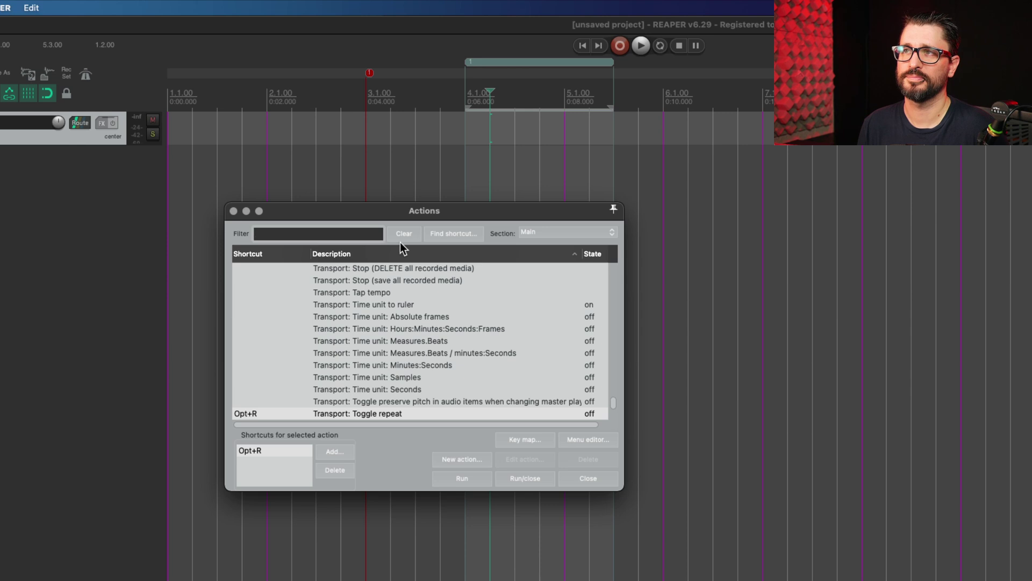
Filter for 'marker insert' and rebind Insert marker at current position from M to T.
text(marker insert)
click(324, 280)
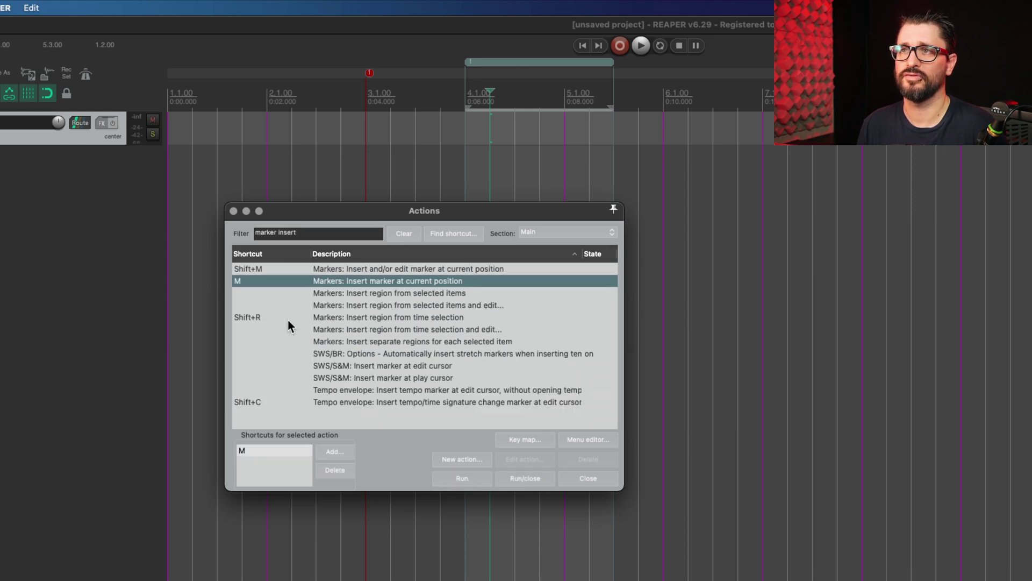
click(330, 470)
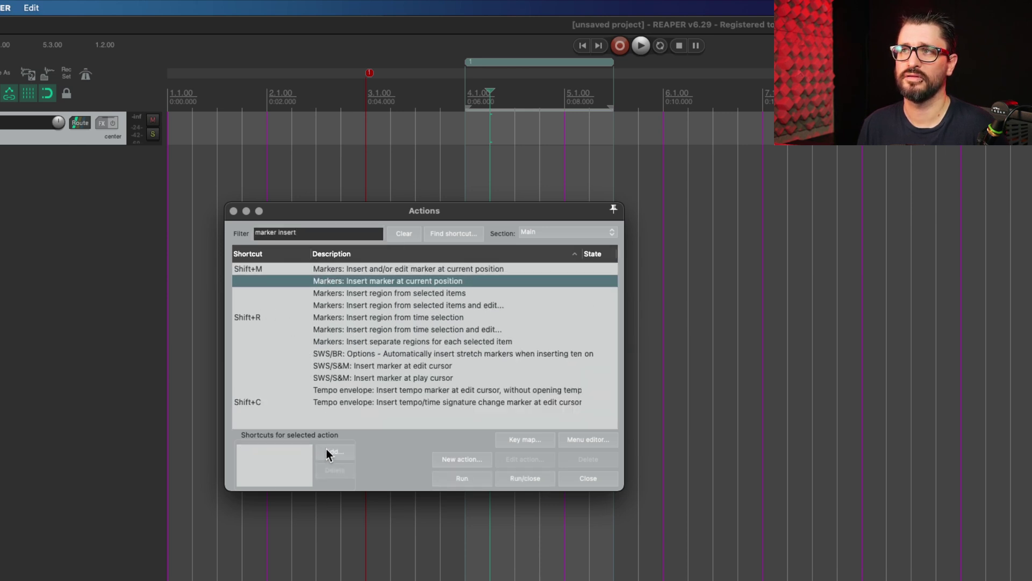
click(327, 451)
key(t)
click(618, 317)
click(793, 338)
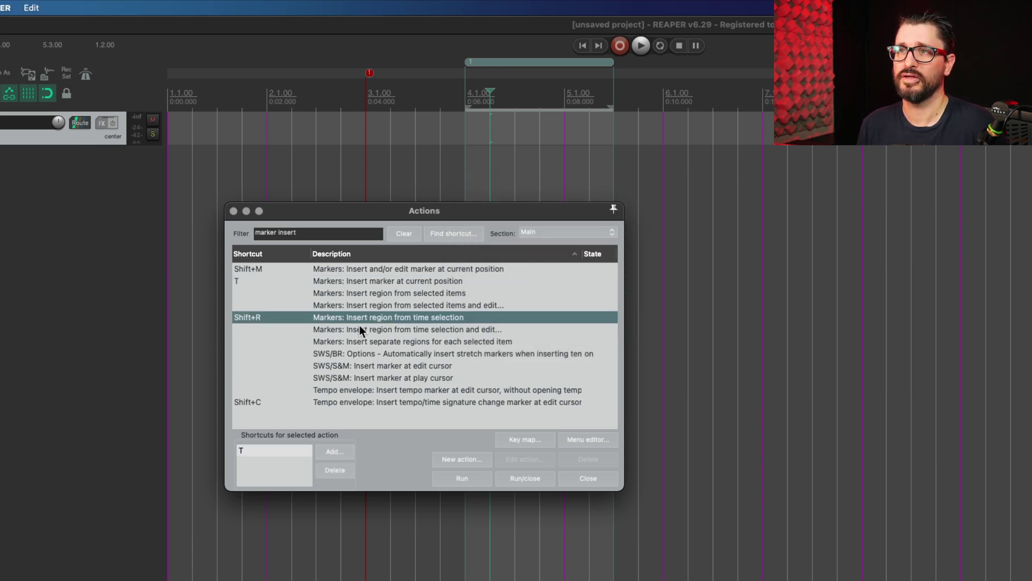
Rebind Insert region from time selection from Shift+R to R.
click(259, 450)
click(342, 472)
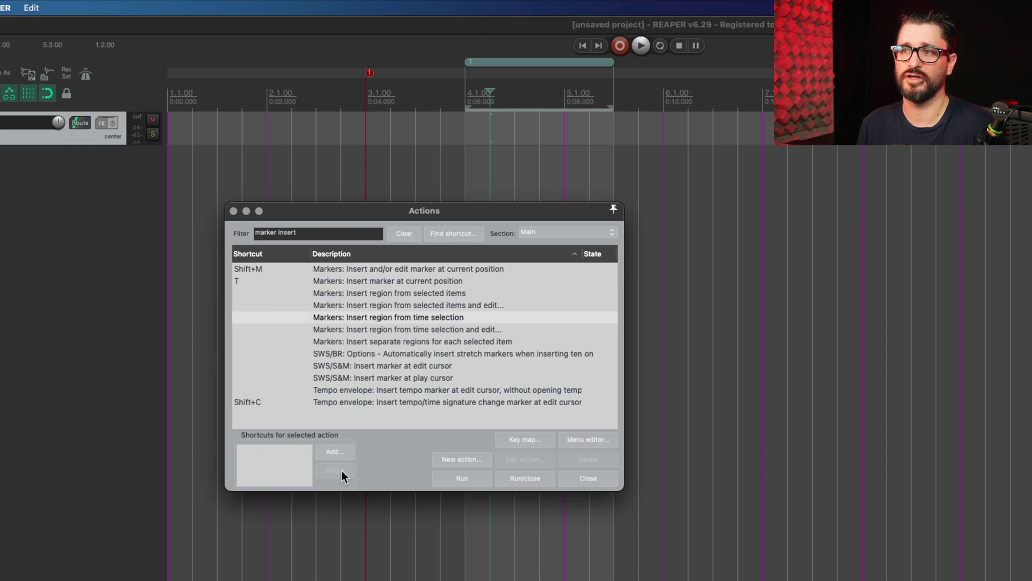
click(339, 454)
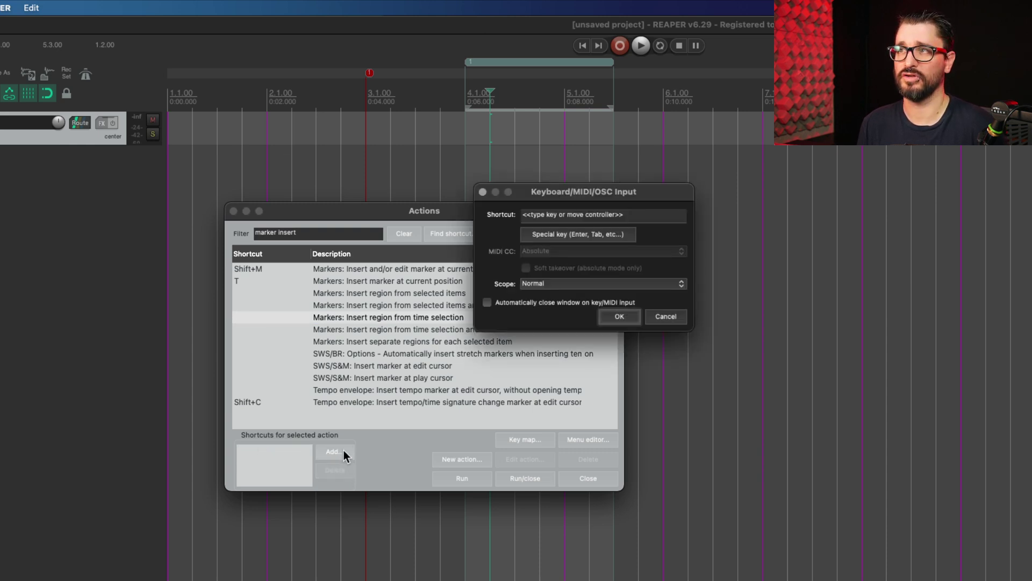
key(r)
click(627, 319)
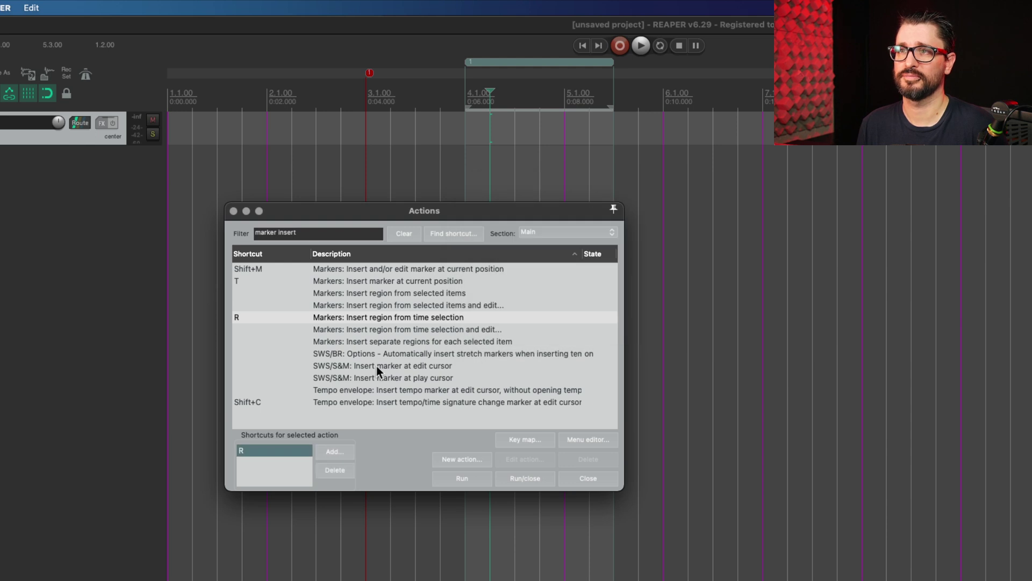
click(348, 329)
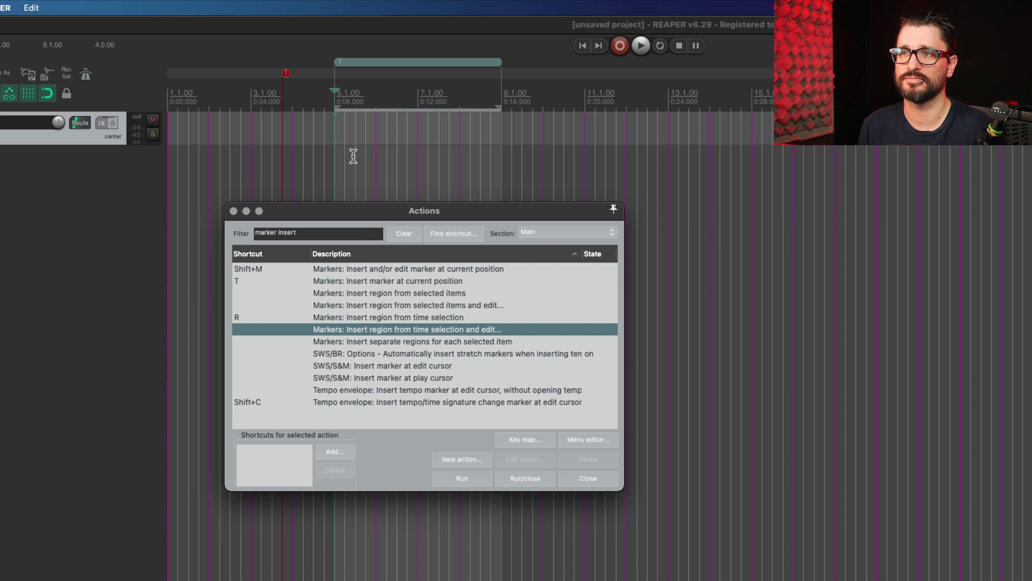
Inspect region 1's context menu and marker 1's properties without changing anything.
click(383, 128)
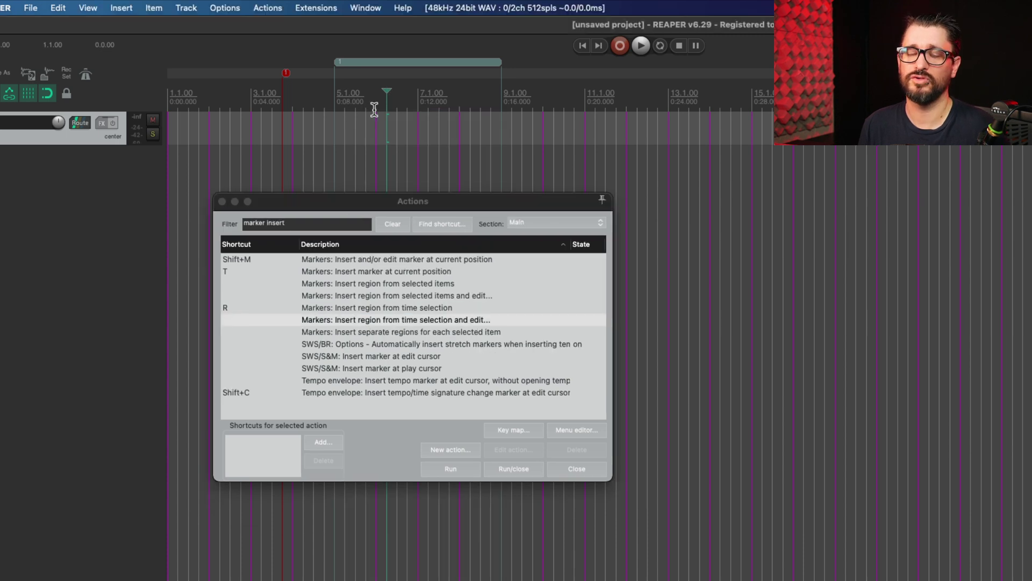
right_click(366, 61)
key(Escape)
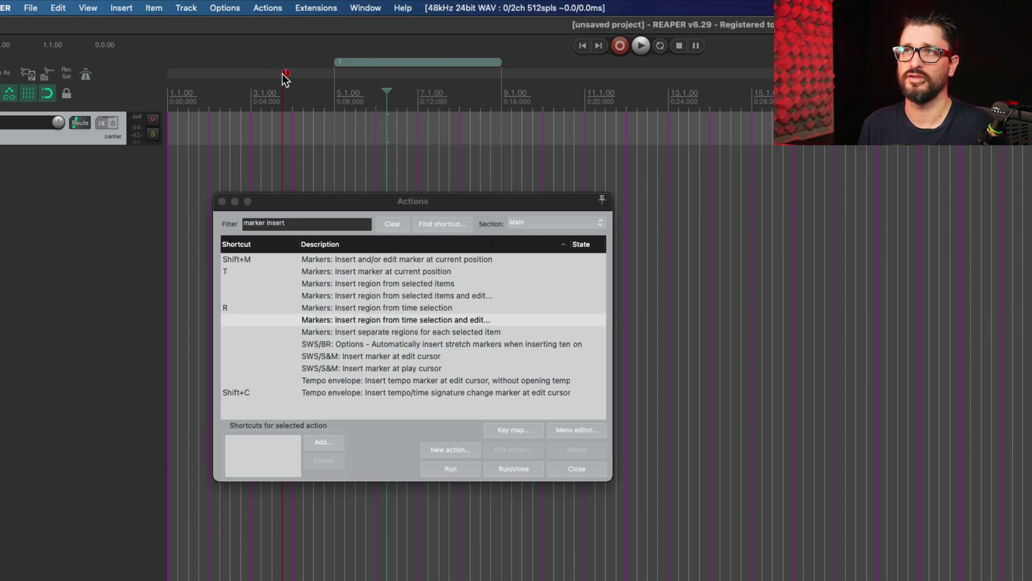
click(285, 74)
double_click(287, 75)
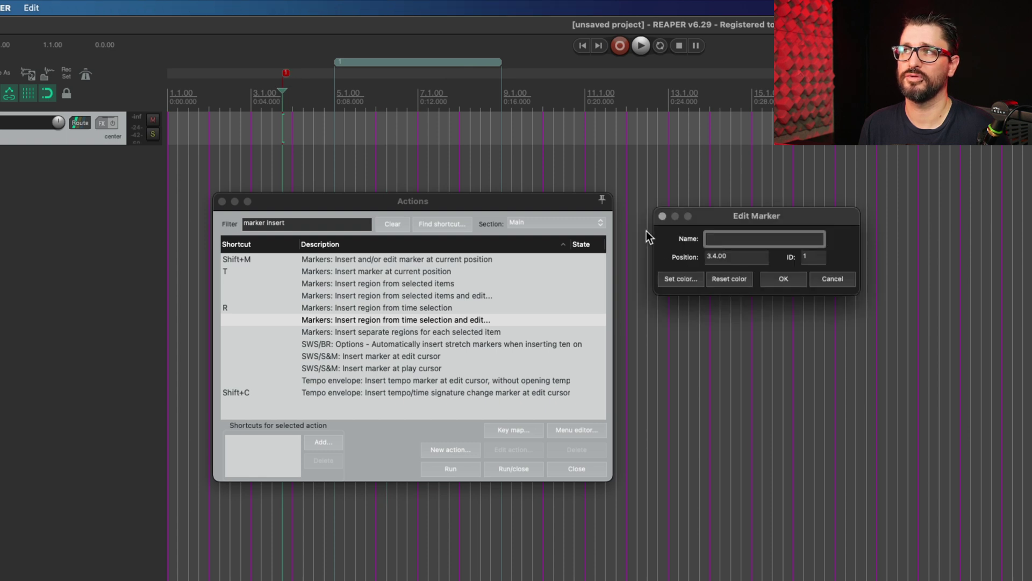
key(Escape)
Close the Actions window and select a short stretch of time before marker 1.
click(376, 115)
key(Escape)
drag(199, 129, 265, 141)
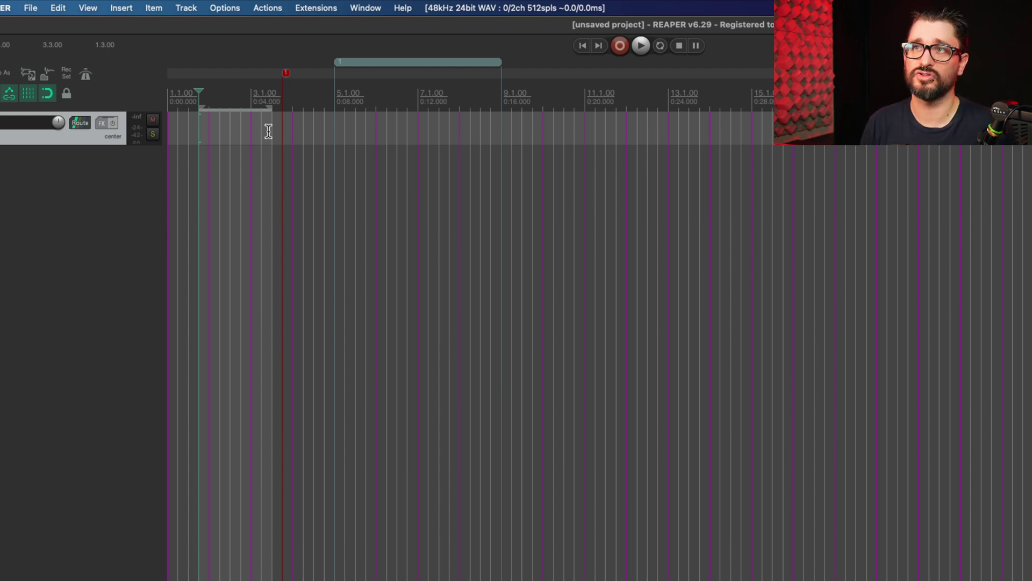
key(Home)
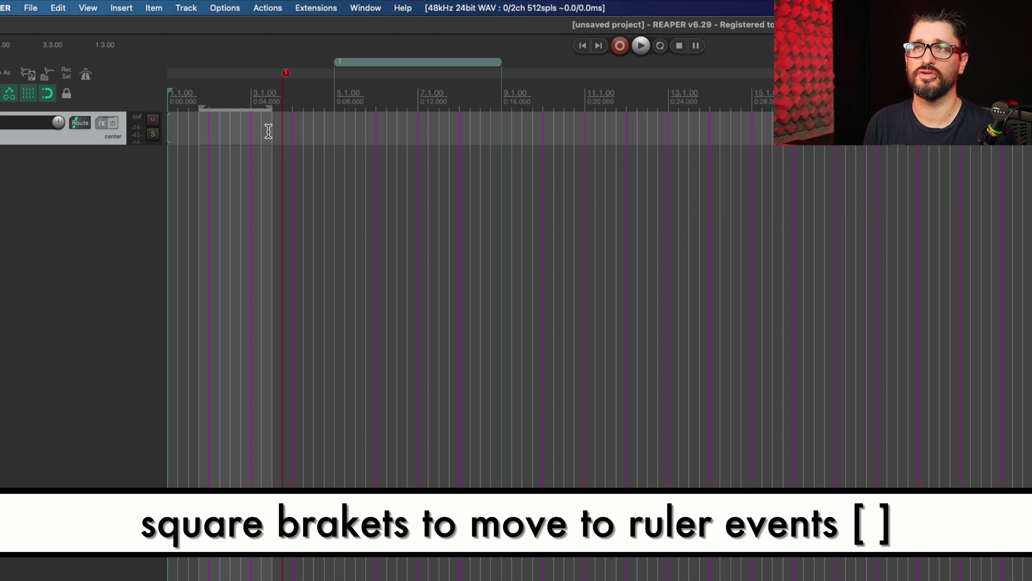
key(bracketright)
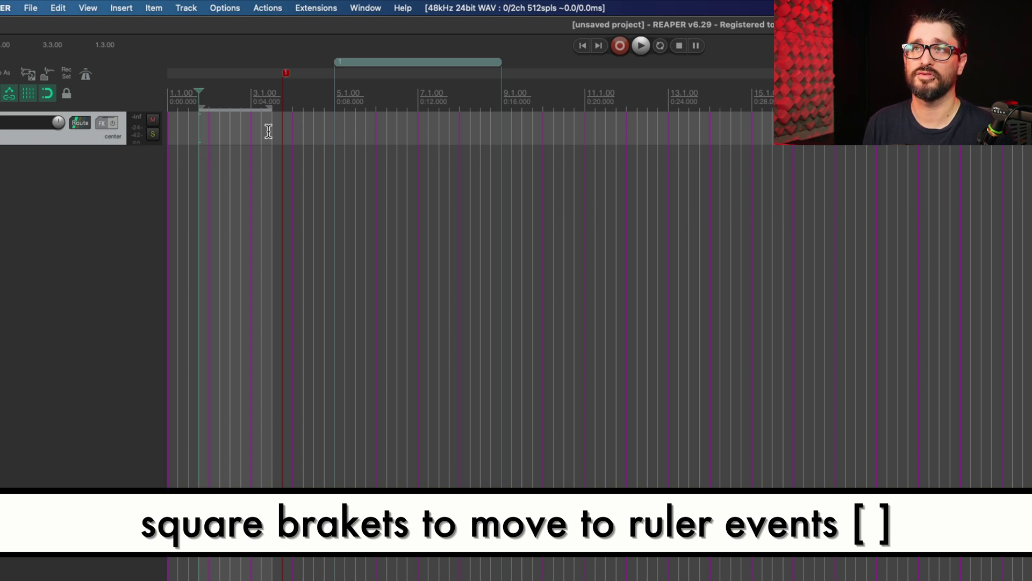
key(bracketright)
key(bracketright)
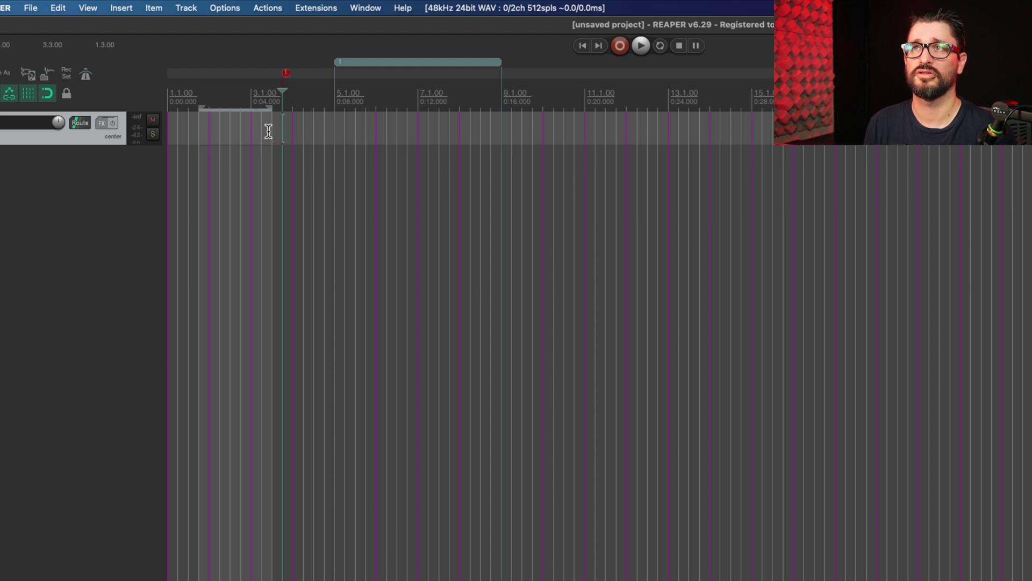
key(bracketright)
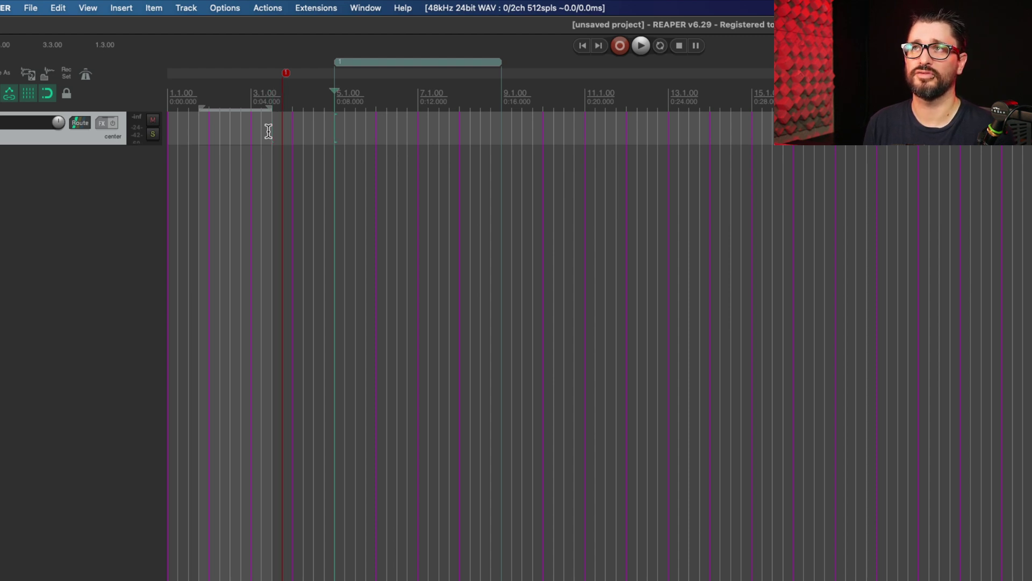
key(bracketleft)
key(bracketleft)
key(bracketleft)
key(bracketleft)
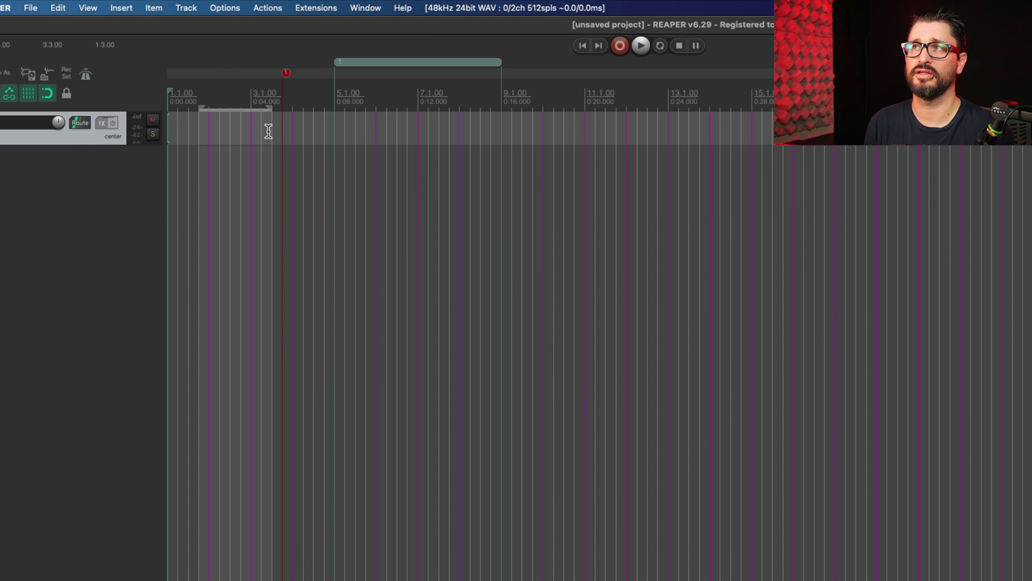
Filter the Actions list for 'marker go to' and delete Go to marker 01's number shortcut.
key(shift+slash)
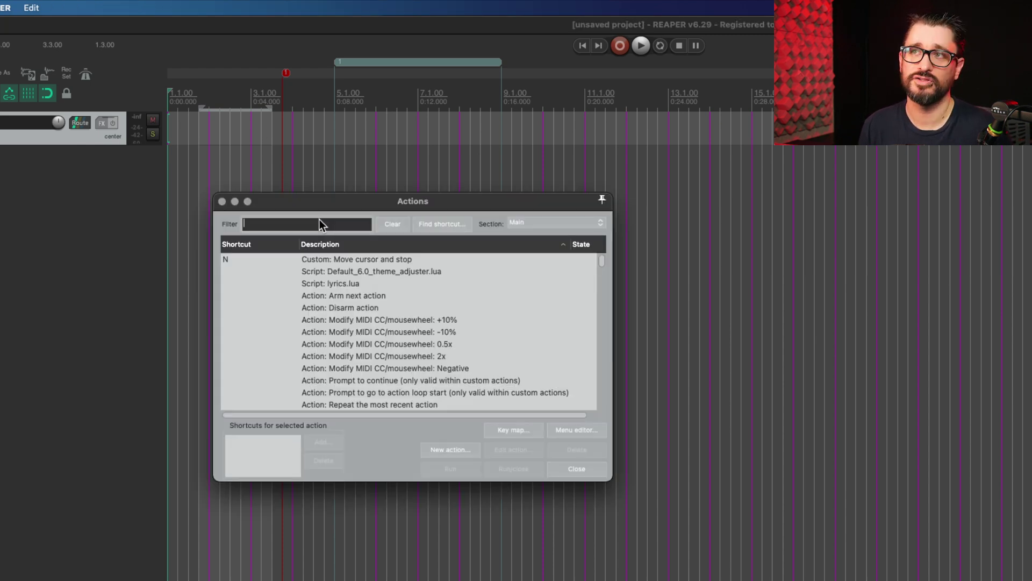
text(marker go to)
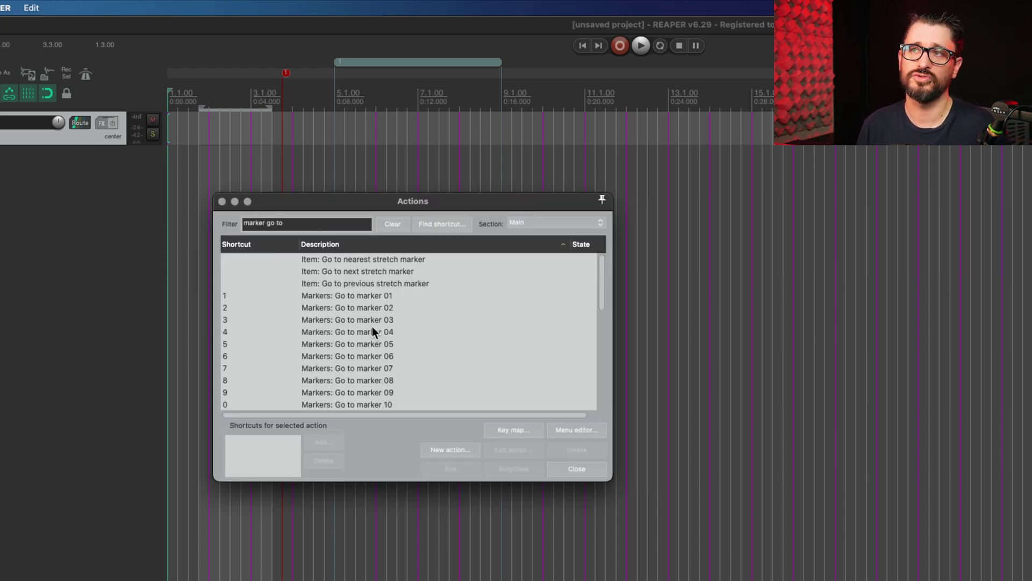
click(375, 297)
scroll(371, 305, down, 4)
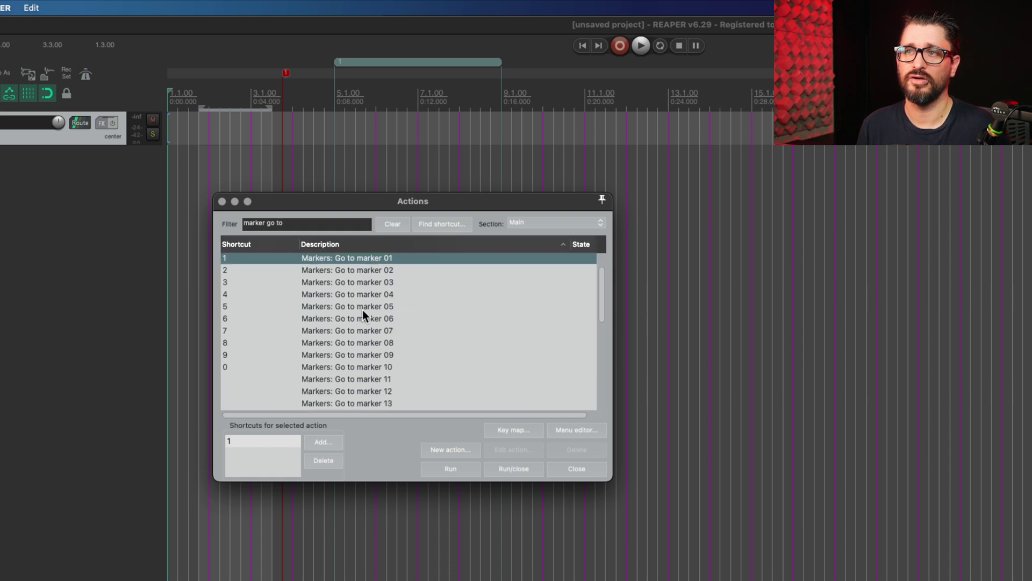
scroll(361, 314, up, 4)
scroll(273, 363, down, 1)
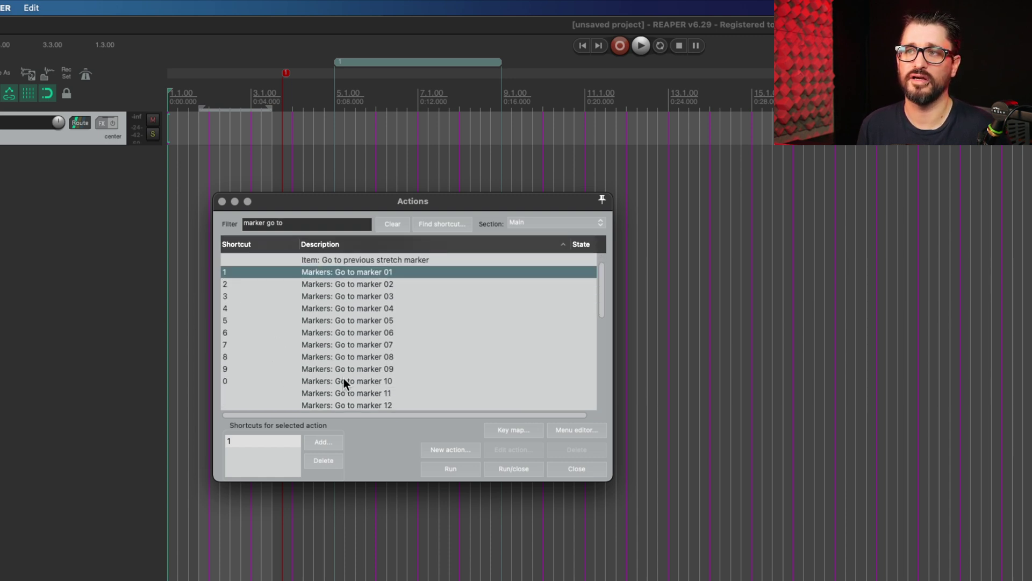
click(275, 440)
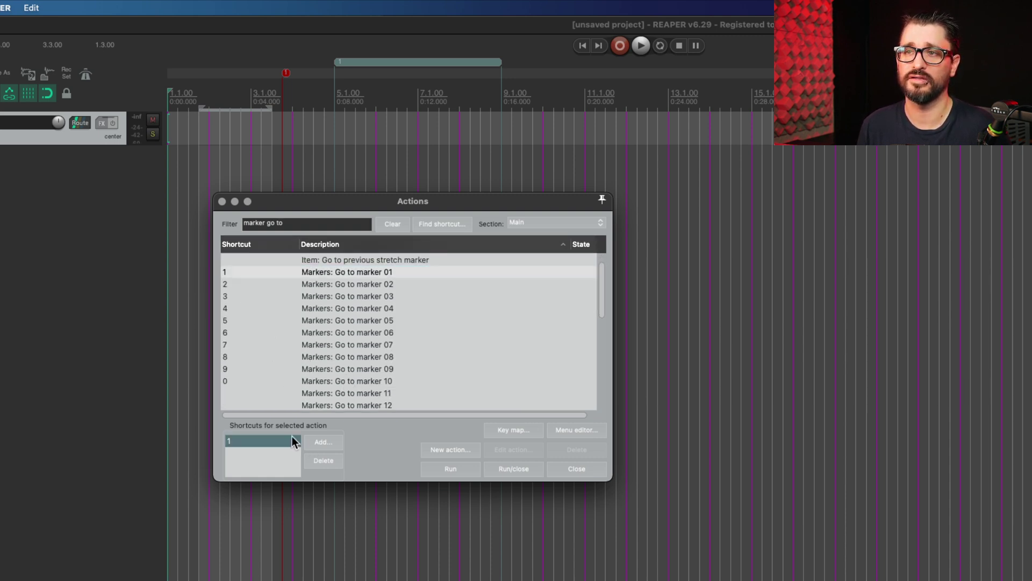
click(316, 463)
Delete the number-key shortcuts from Go to marker 02 through Go to marker 10.
click(331, 284)
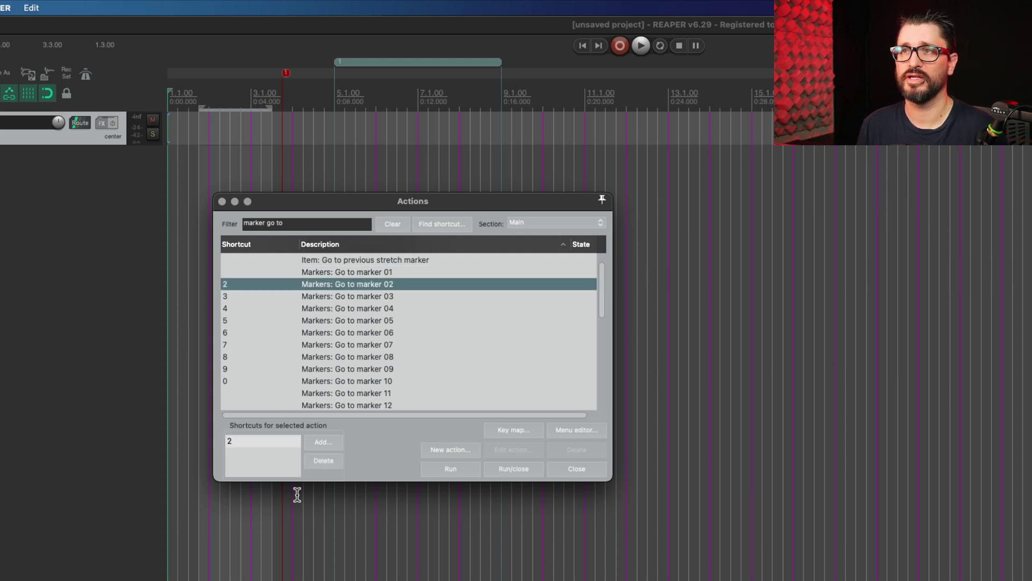
click(313, 464)
click(295, 296)
click(315, 463)
key(Down)
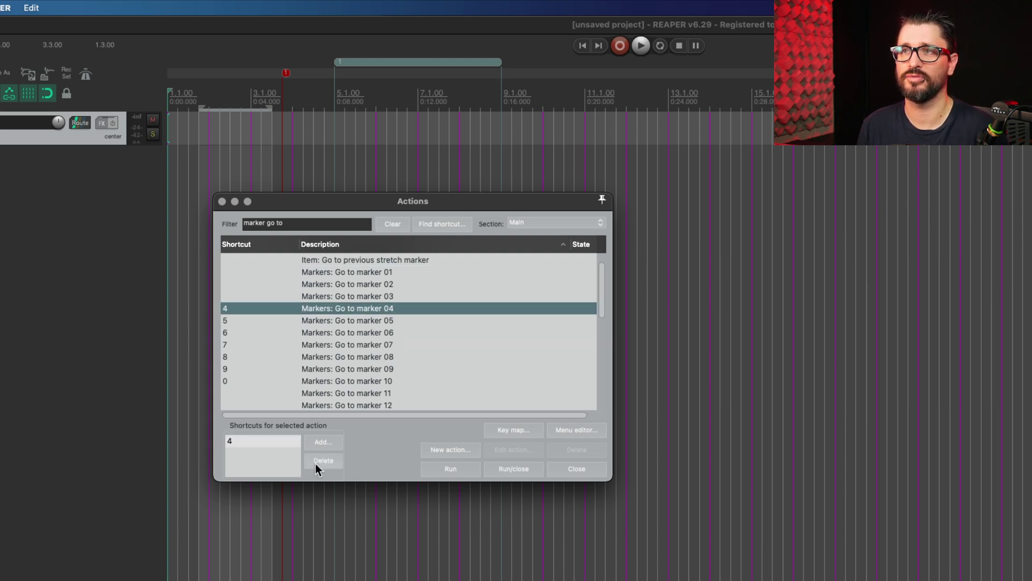
click(315, 464)
key(Down)
click(315, 464)
key(Down)
click(315, 464)
key(Down)
click(315, 464)
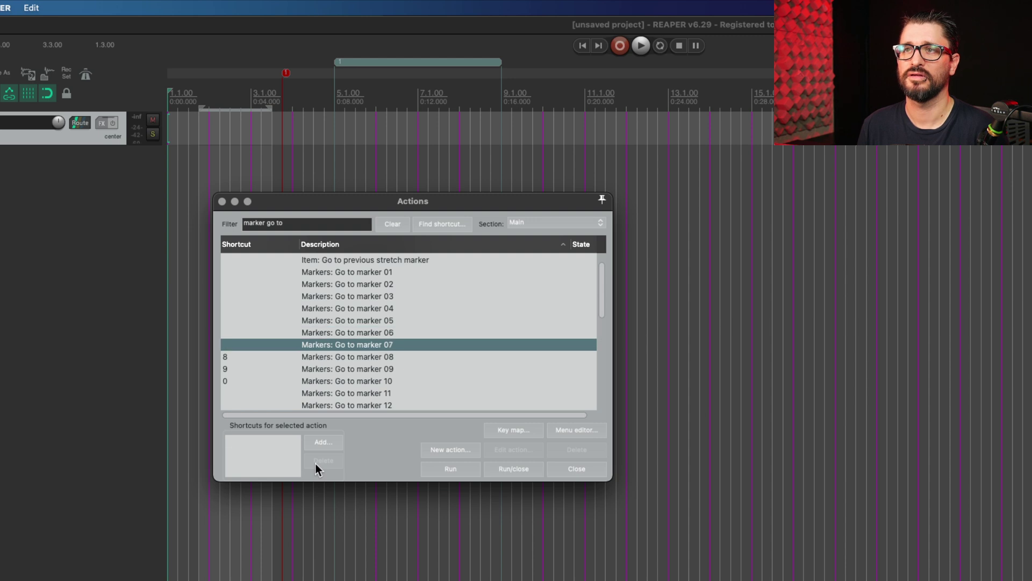
key(Down)
click(315, 463)
key(Down)
click(315, 464)
key(Down)
click(315, 463)
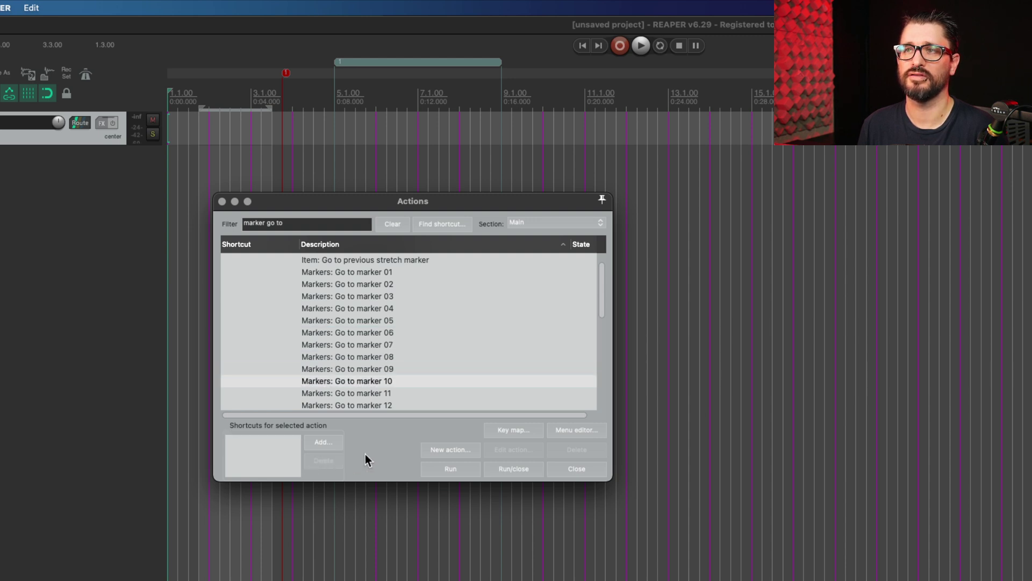
Move the play position between the region end, region start and just before 5.1.00.
click(240, 95)
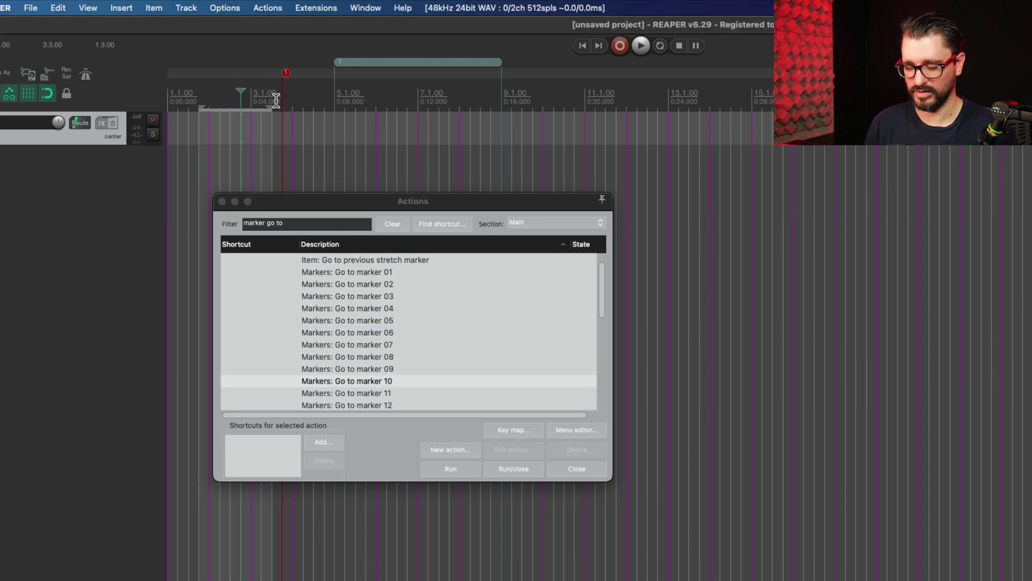
key(End)
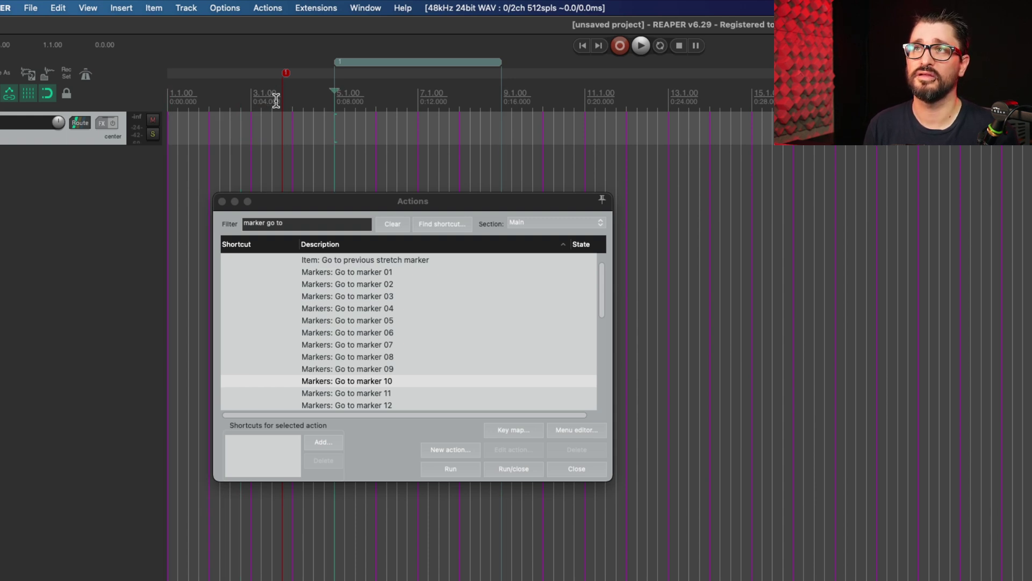
key(bracketleft)
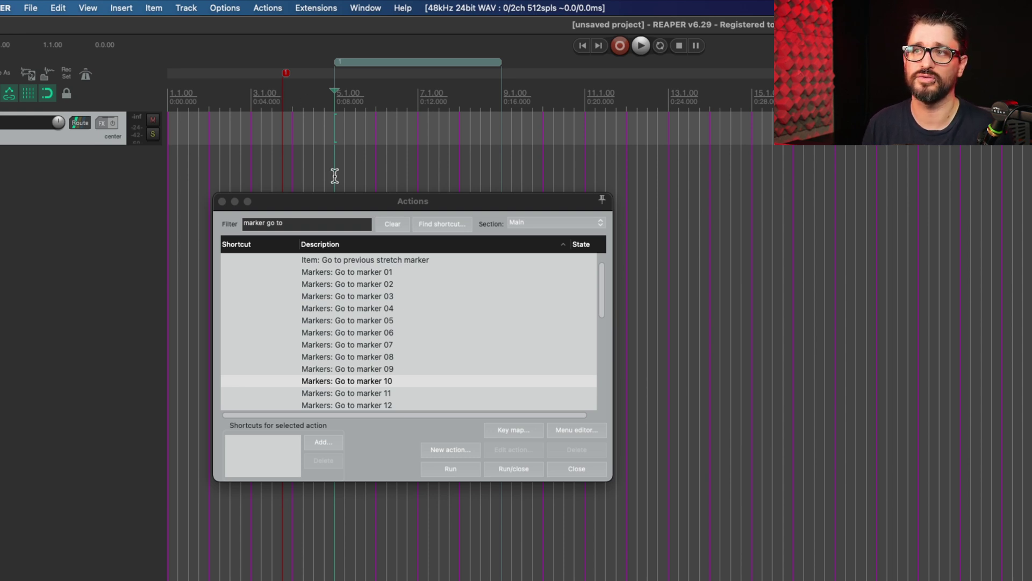
click(323, 125)
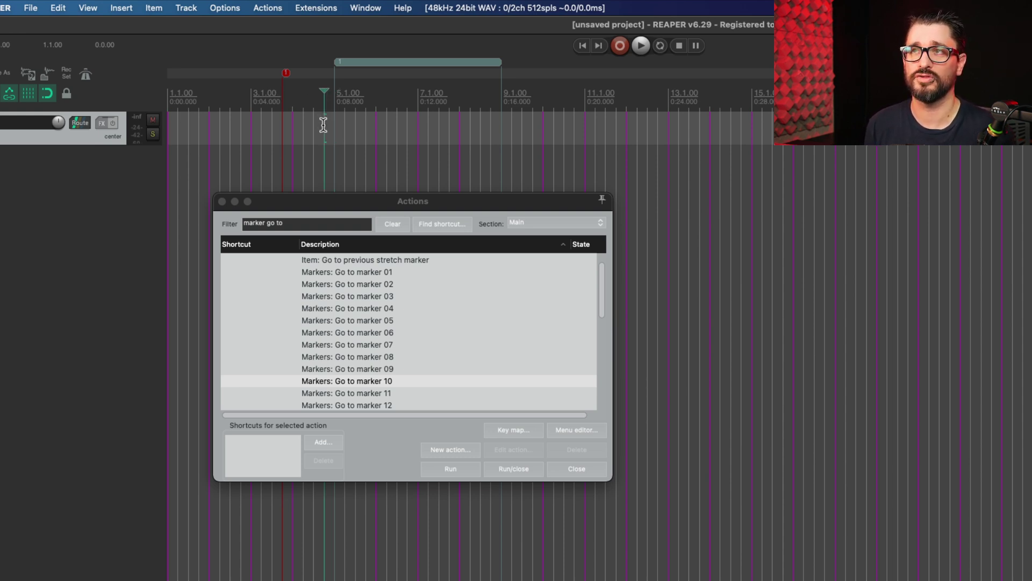
key(super+j)
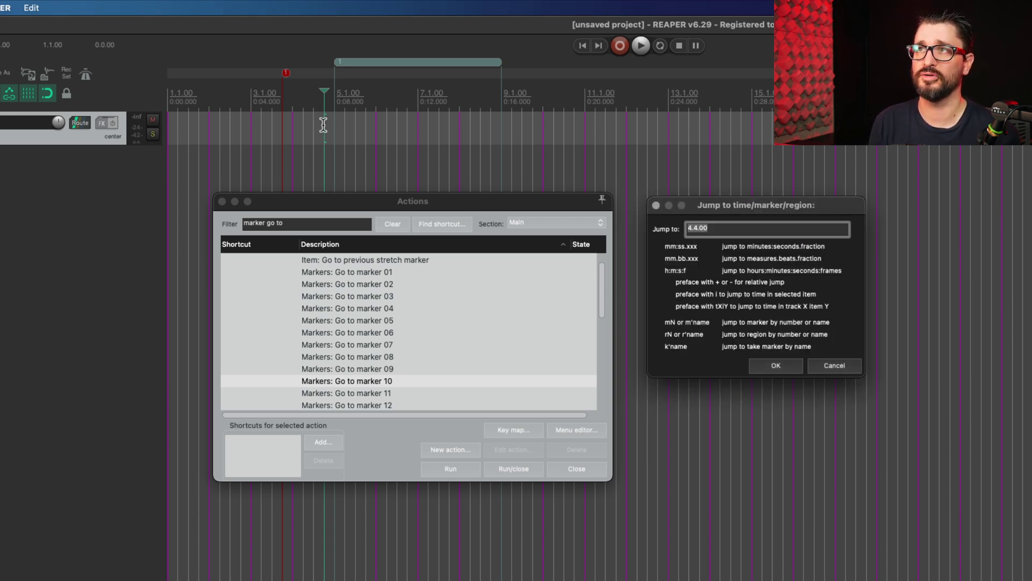
key(Escape)
Add a marker near bar 12 and change its ID to 99.
click(638, 100)
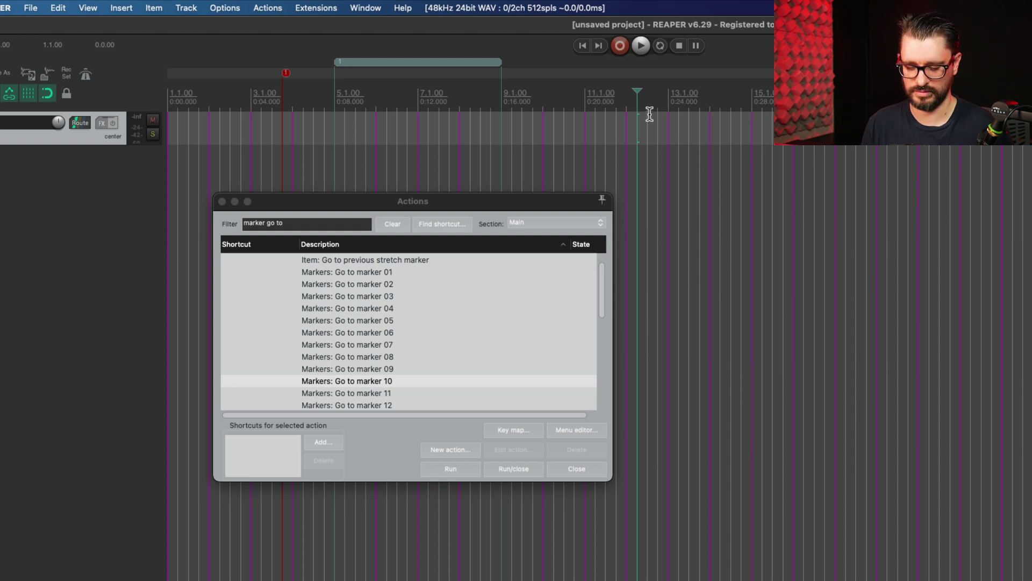
key(shift+m)
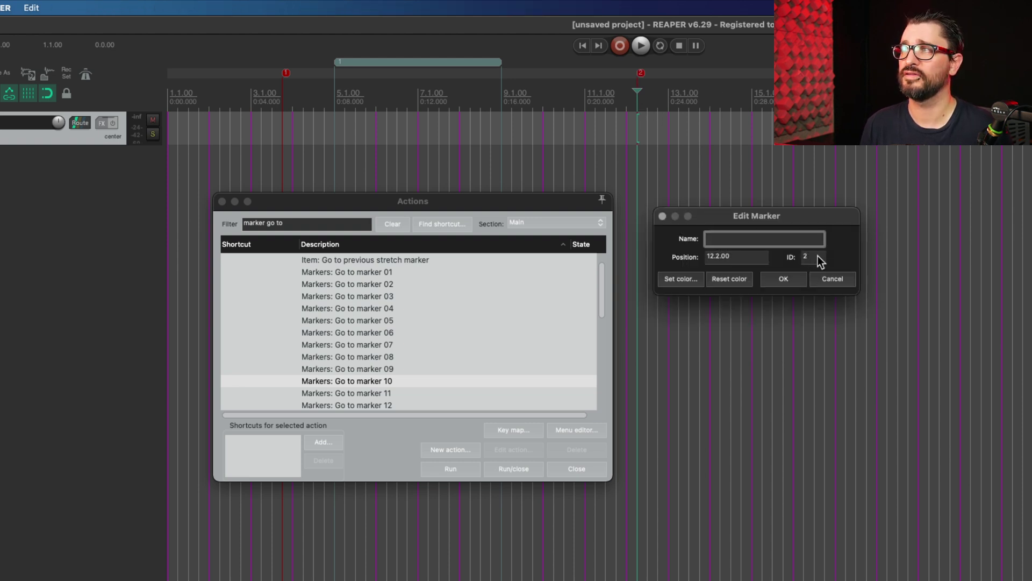
key(BackSpace)
text(99)
key(Return)
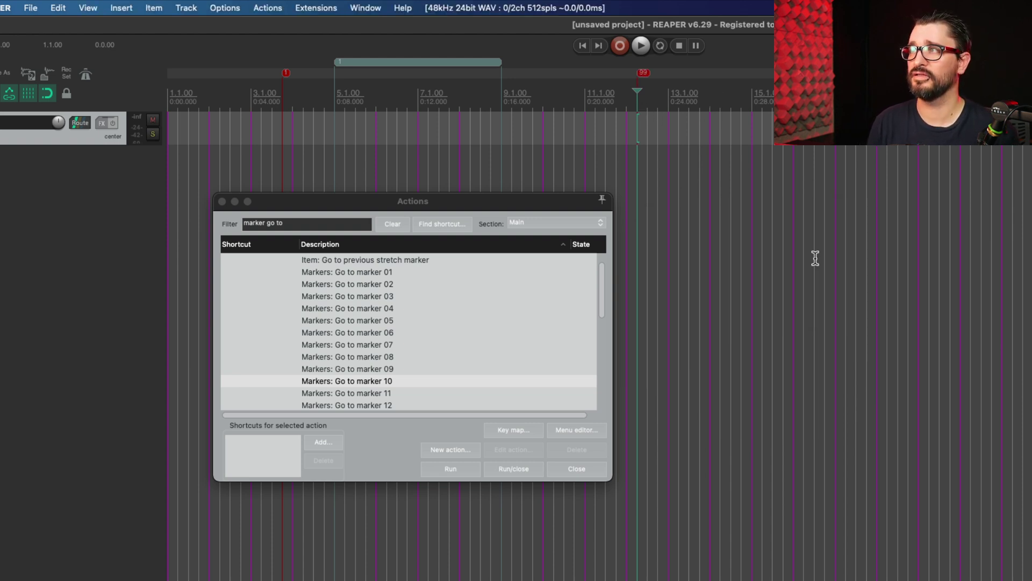
From bar 3, jump the play position to marker 99 with the Jump to time/marker prompt.
click(260, 112)
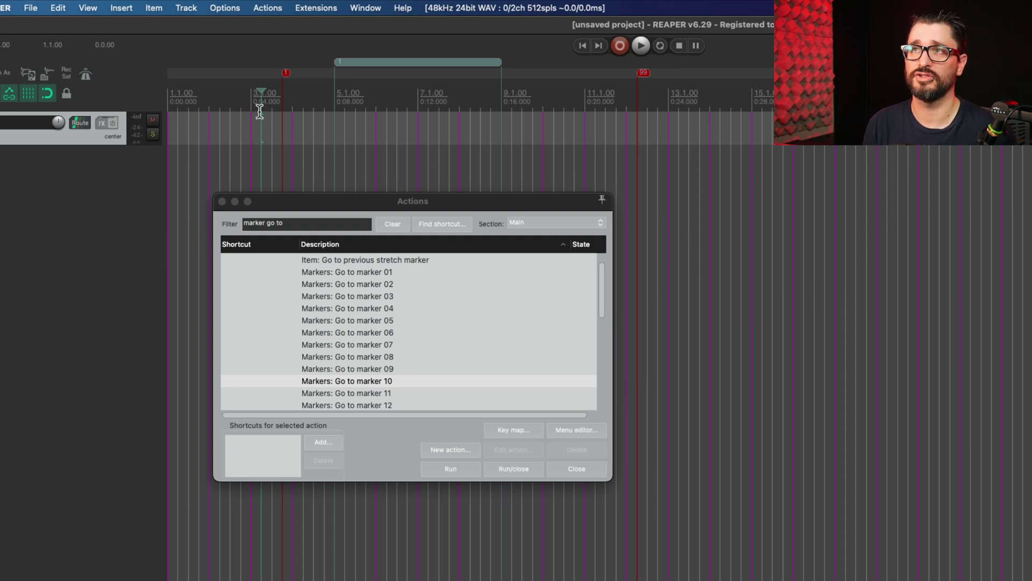
key(super+j)
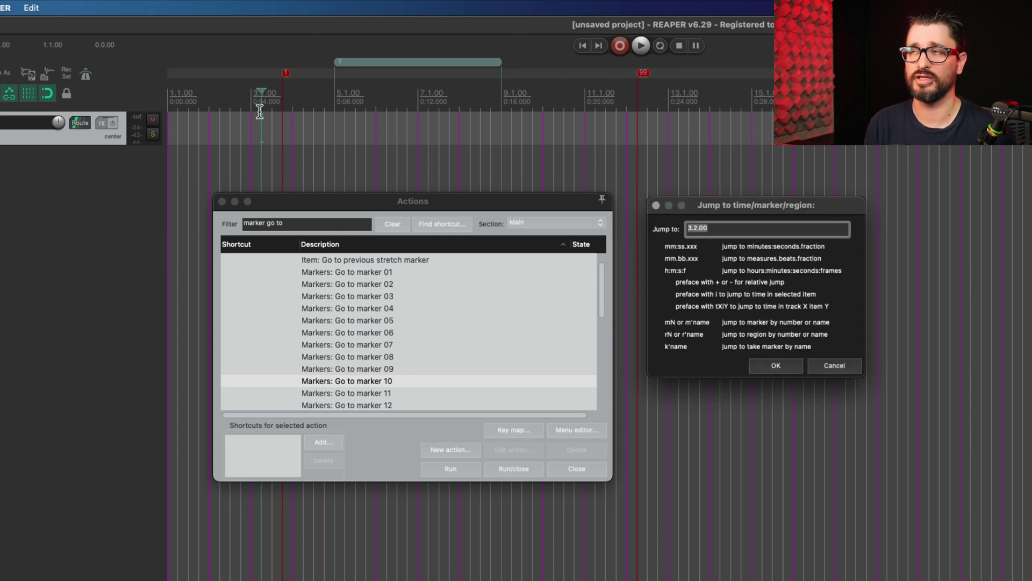
text(m99)
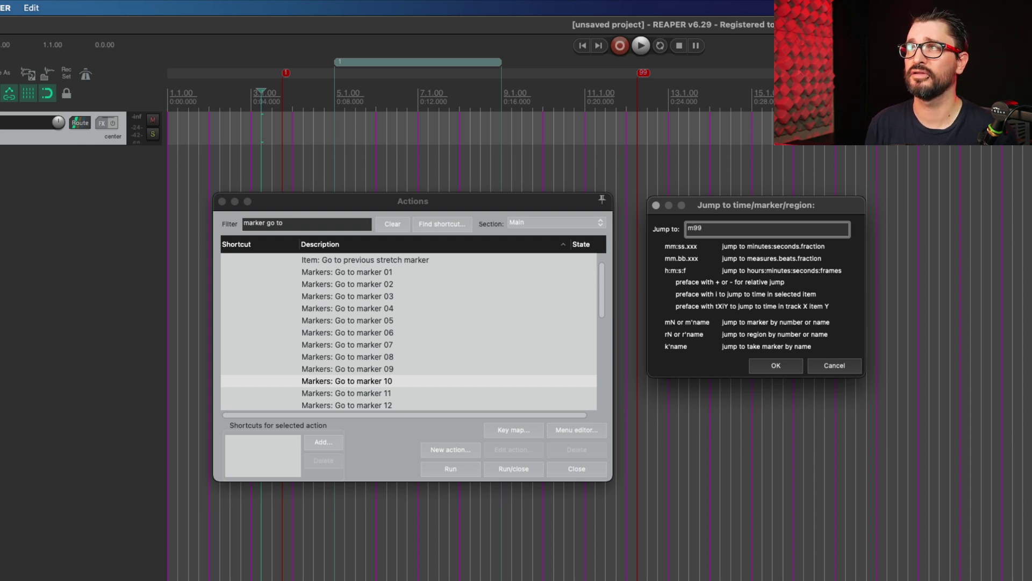
key(Return)
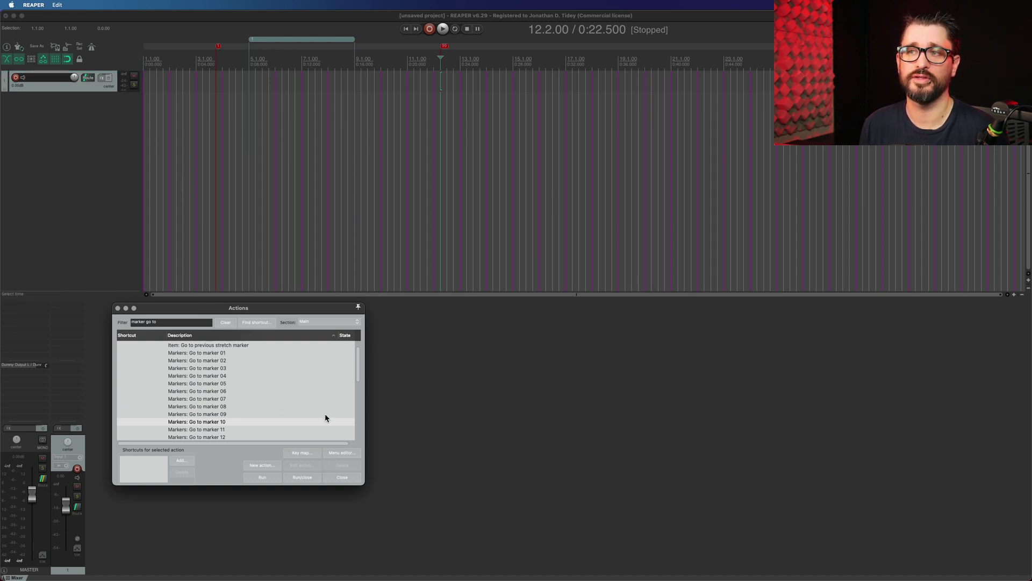
Drag the Actions window further right and insert a second track with Ctrl+T.
drag(222, 308, 307, 308)
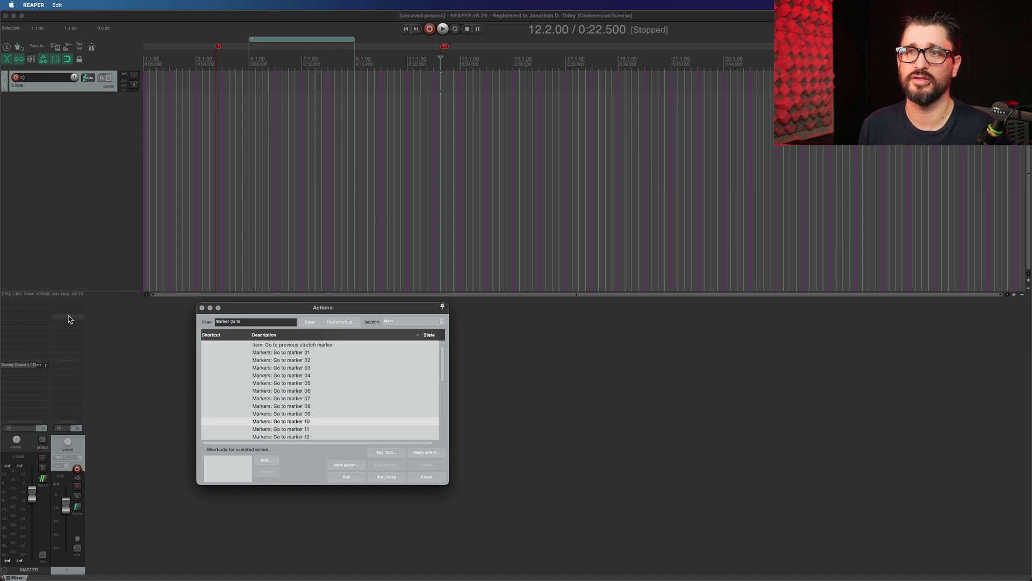
key(super+t)
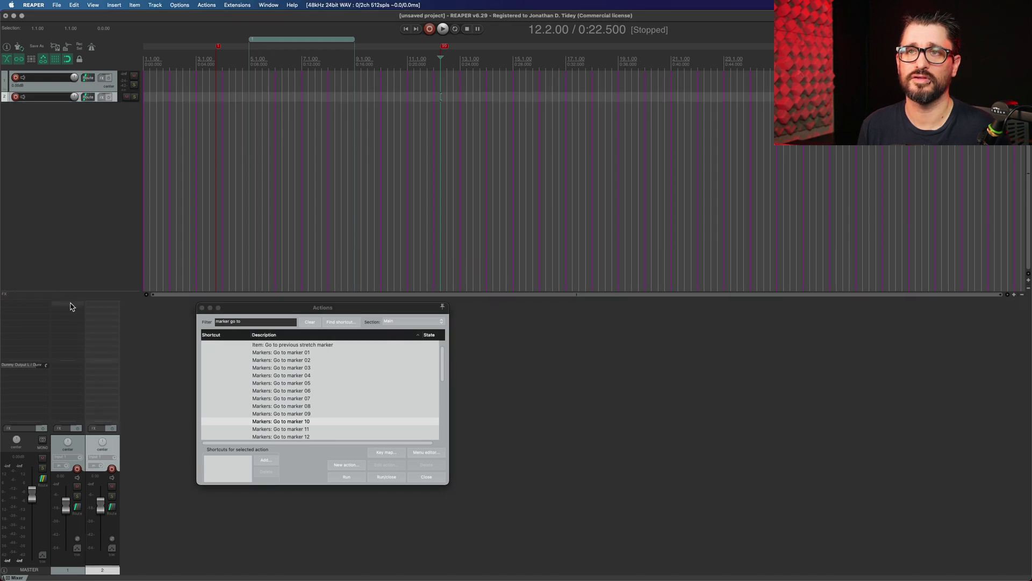
Add Ozone 9 Maximizer and Ozone 9 Imager from the iZotope folder to track 1's FX.
double_click(69, 302)
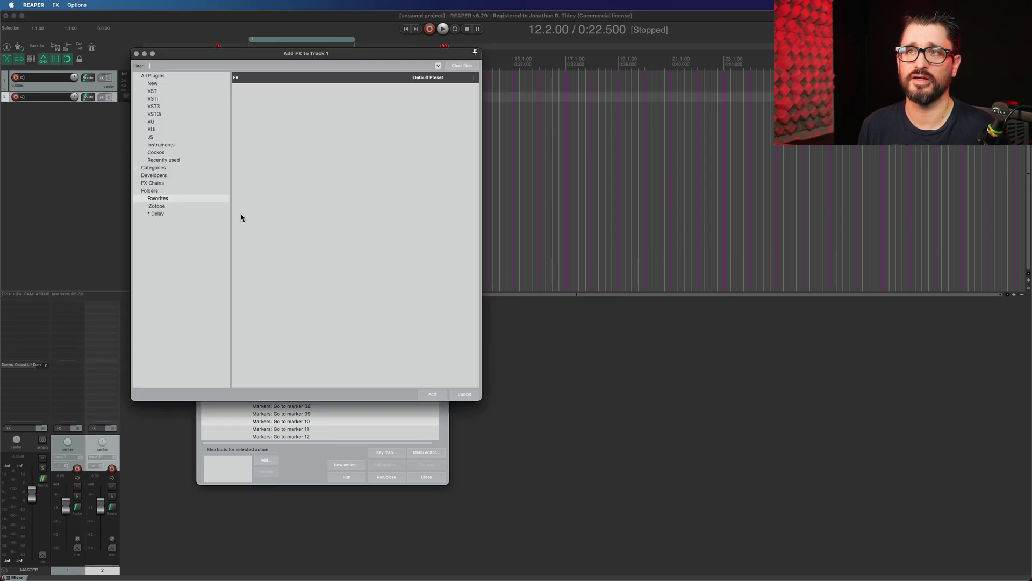
click(162, 208)
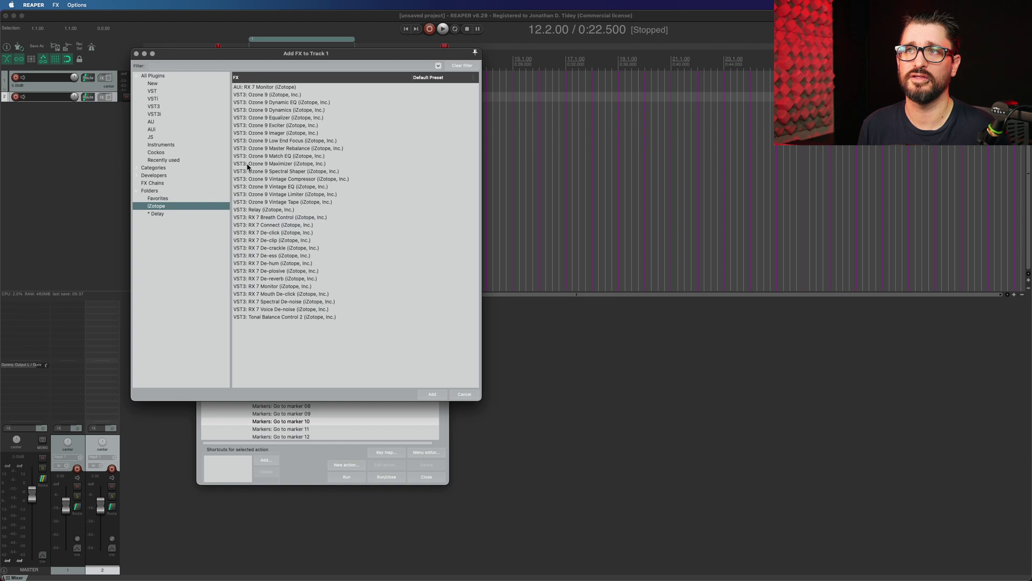
click(290, 163)
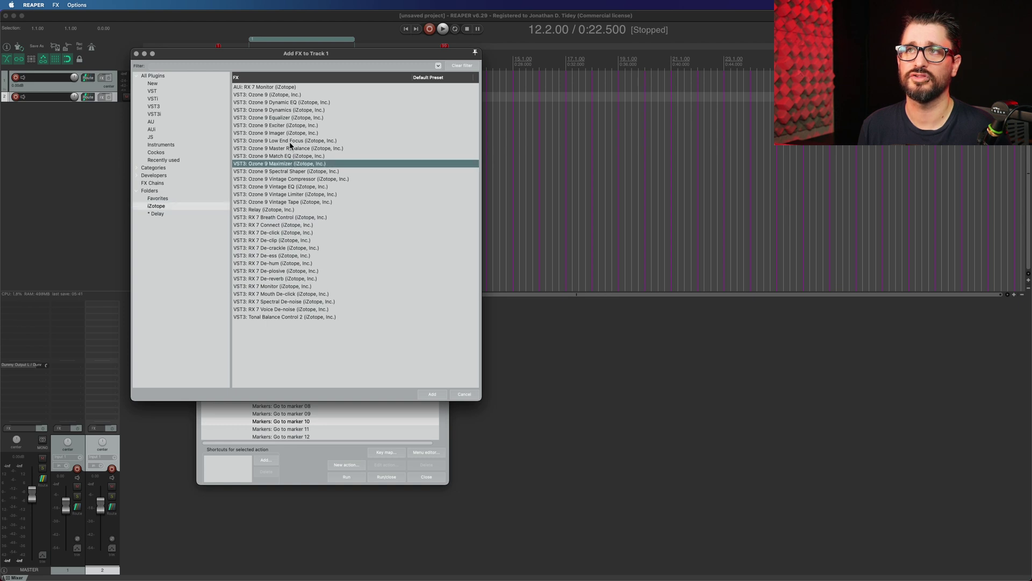
super+click(286, 134)
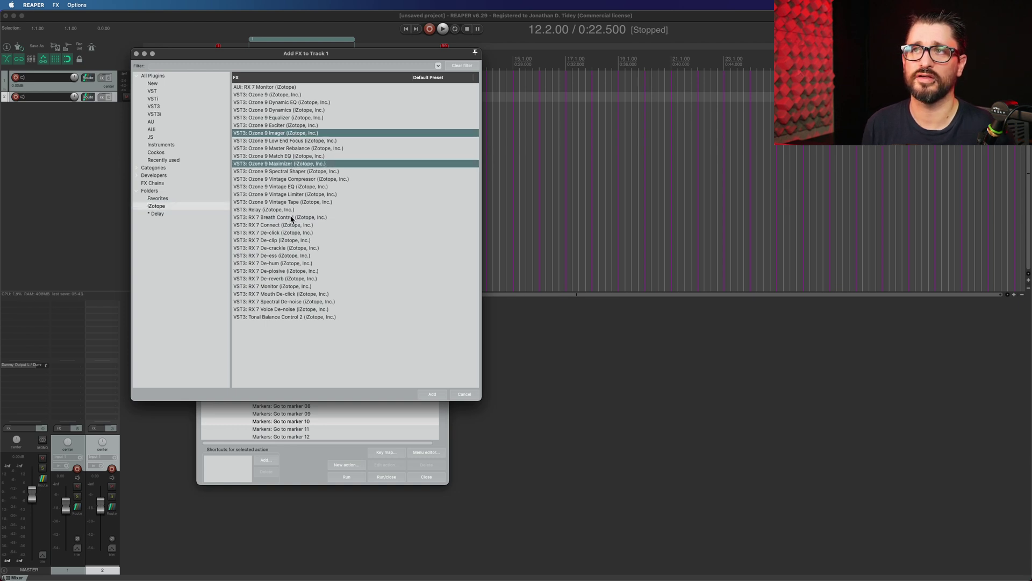
key(Return)
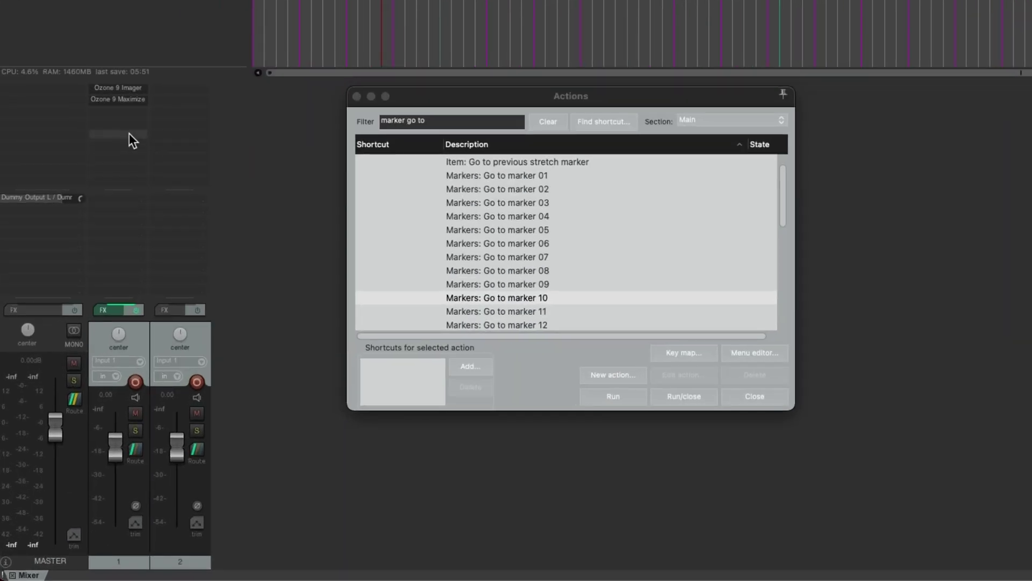
right_click(129, 134)
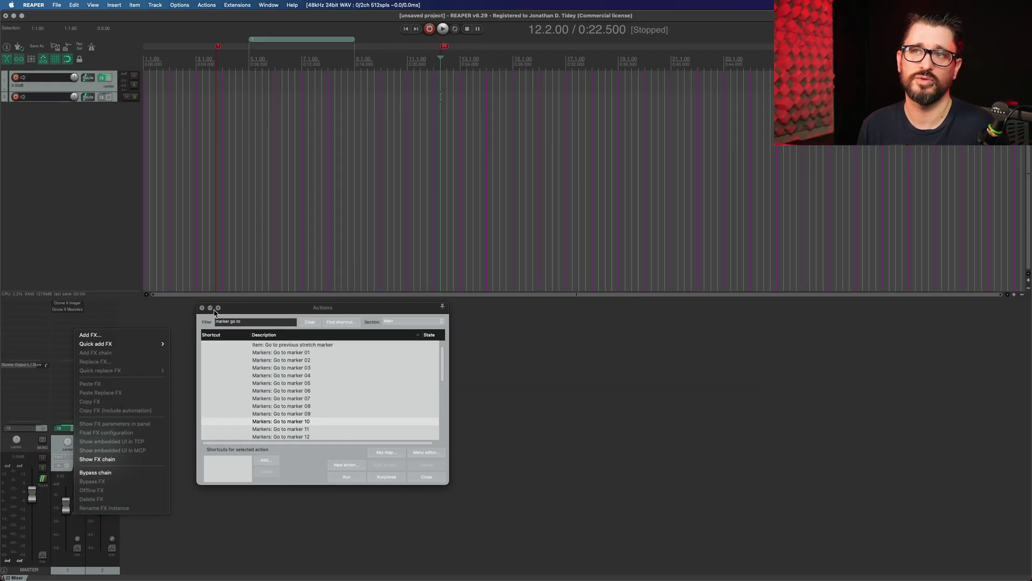
Open Customize menus/toolbars on the FX extended mixer context menu and choose Add > Action.
click(409, 101)
click(433, 456)
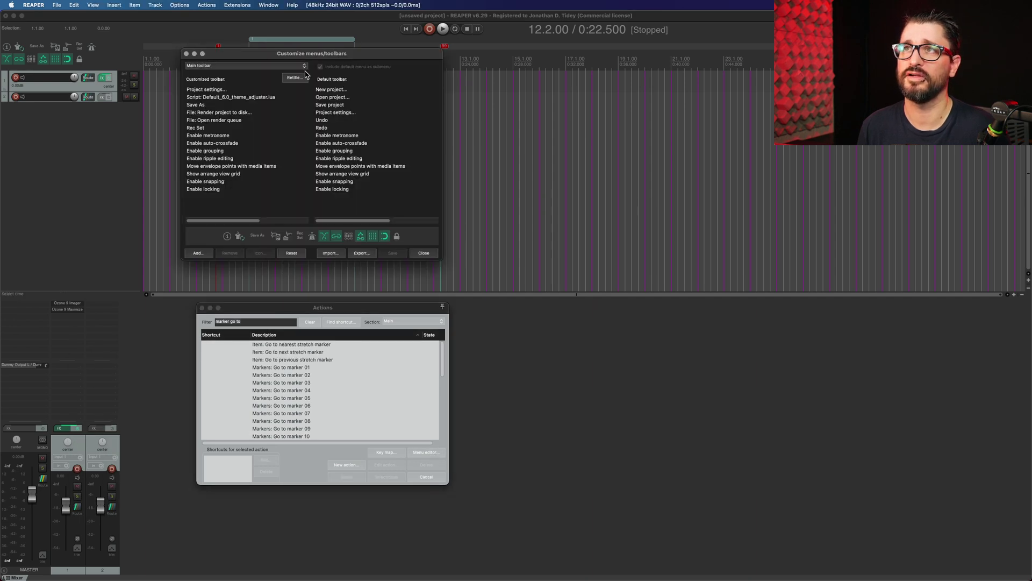
drag(288, 50, 236, 300)
click(162, 309)
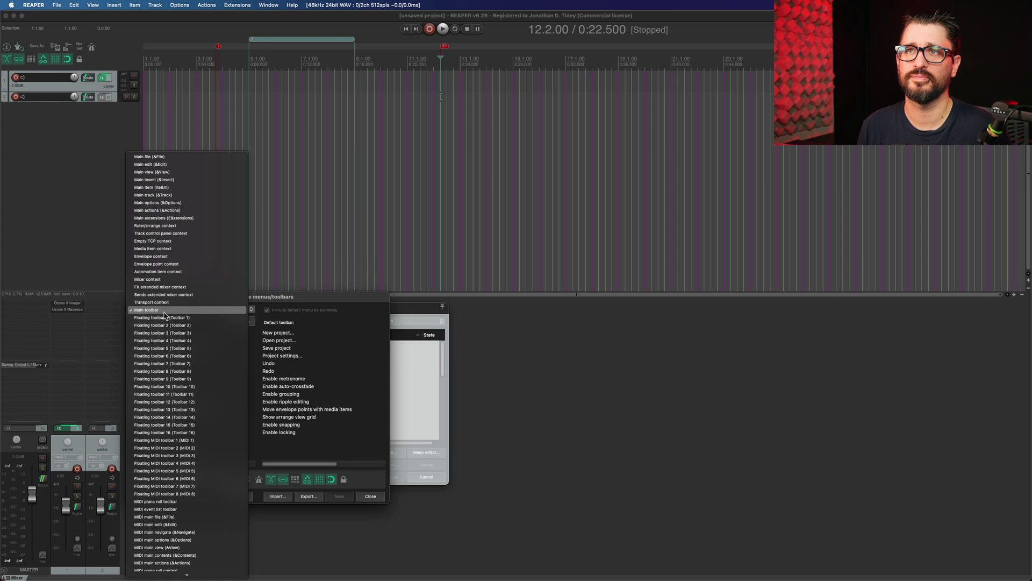
click(159, 287)
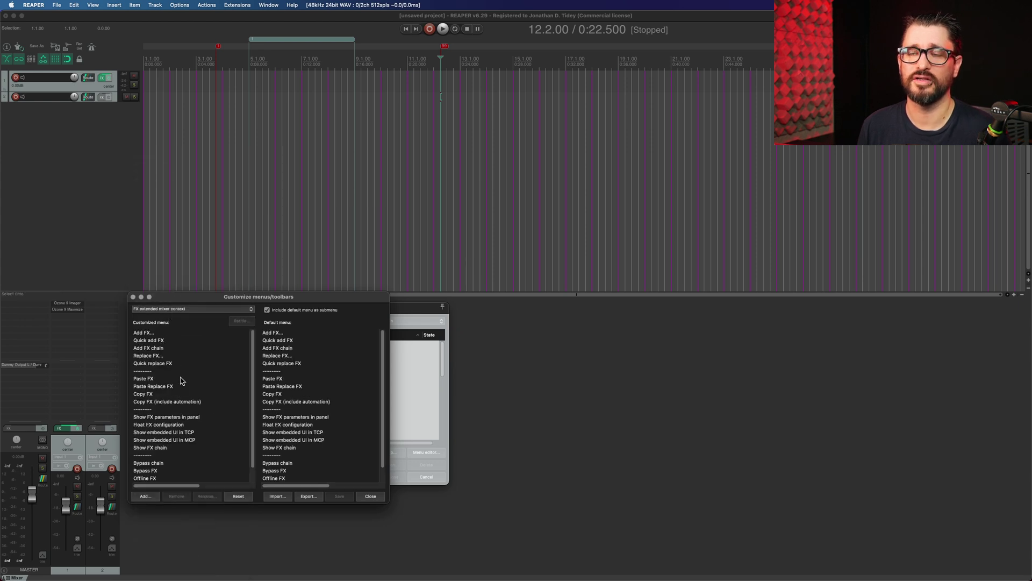
click(151, 496)
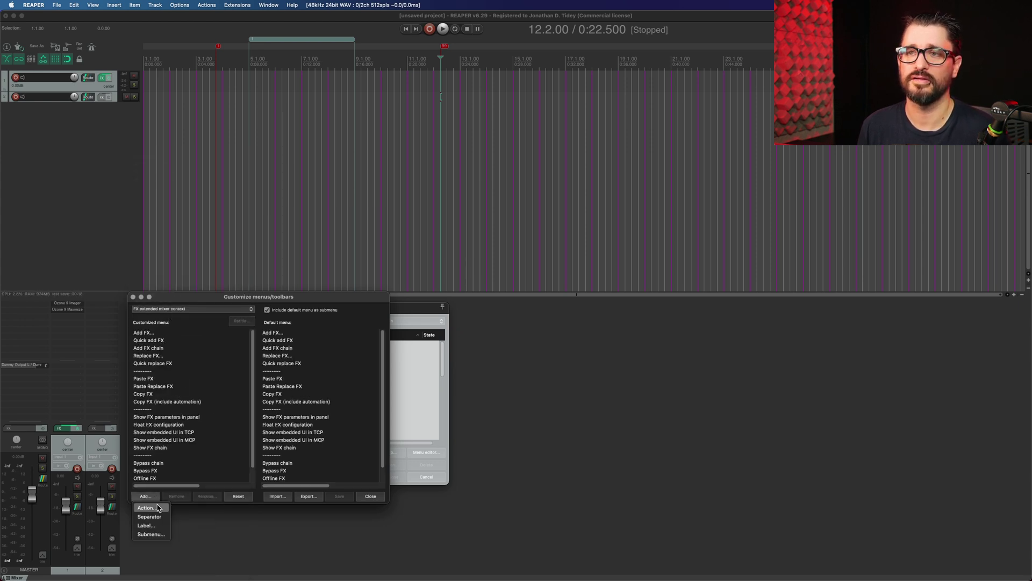
click(146, 507)
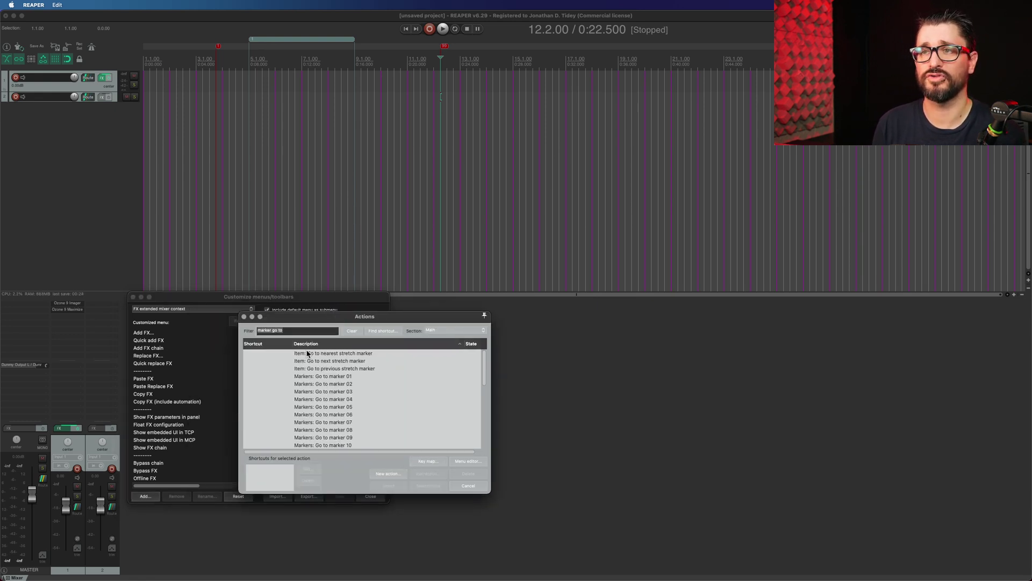
Add the SWS 'Copy FX chain from selected track' and 'Paste FX chain to selected tracks' actions.
text(sws)
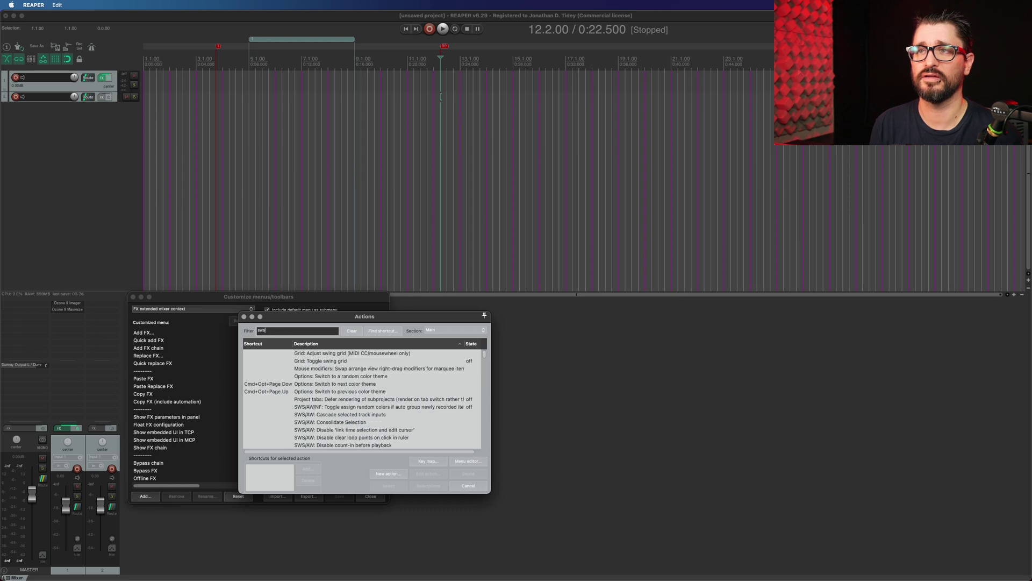
text( fx chain)
scroll(385, 395, down, 1)
click(384, 385)
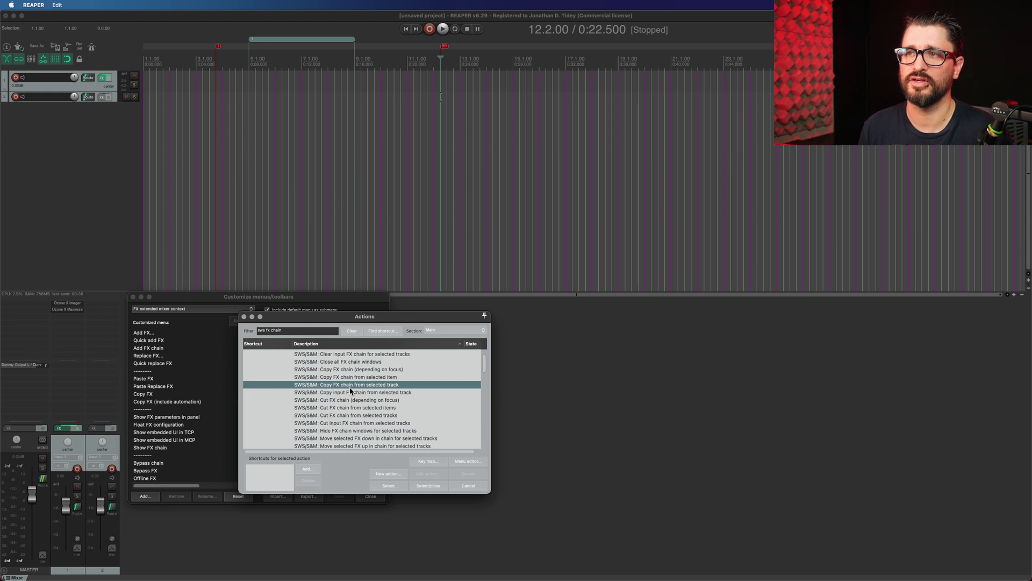
click(388, 485)
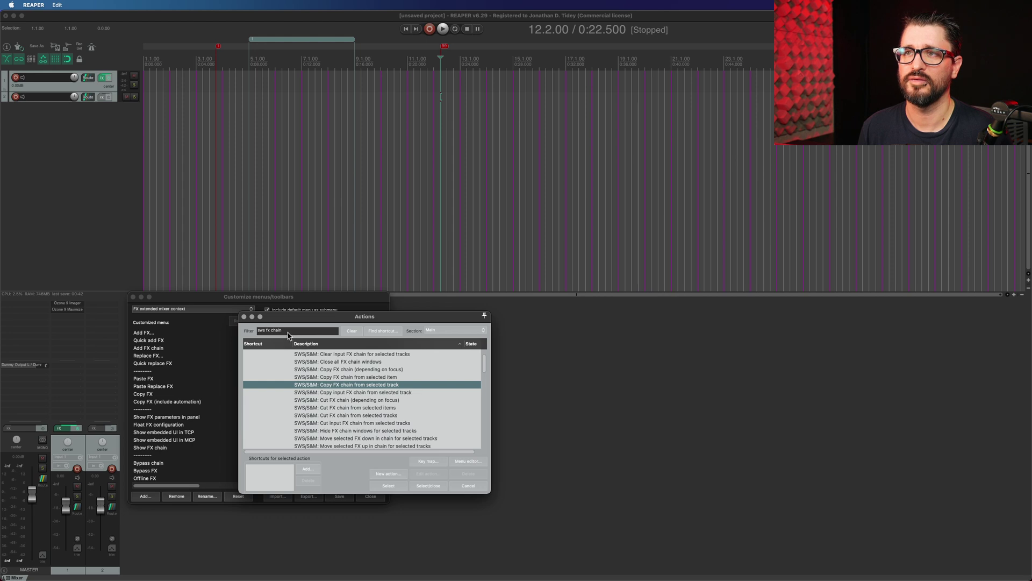
scroll(361, 433, down, 4)
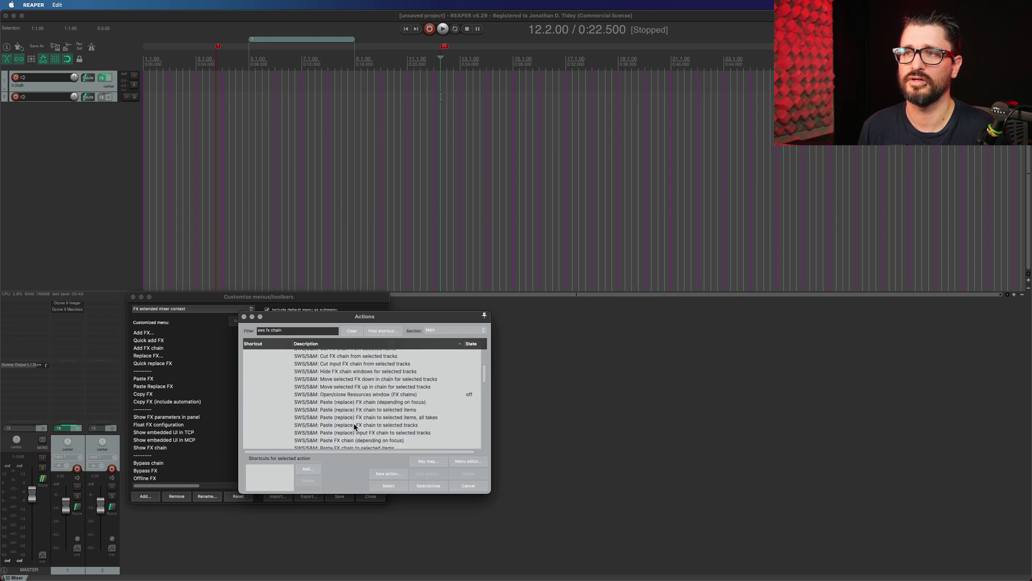
click(370, 418)
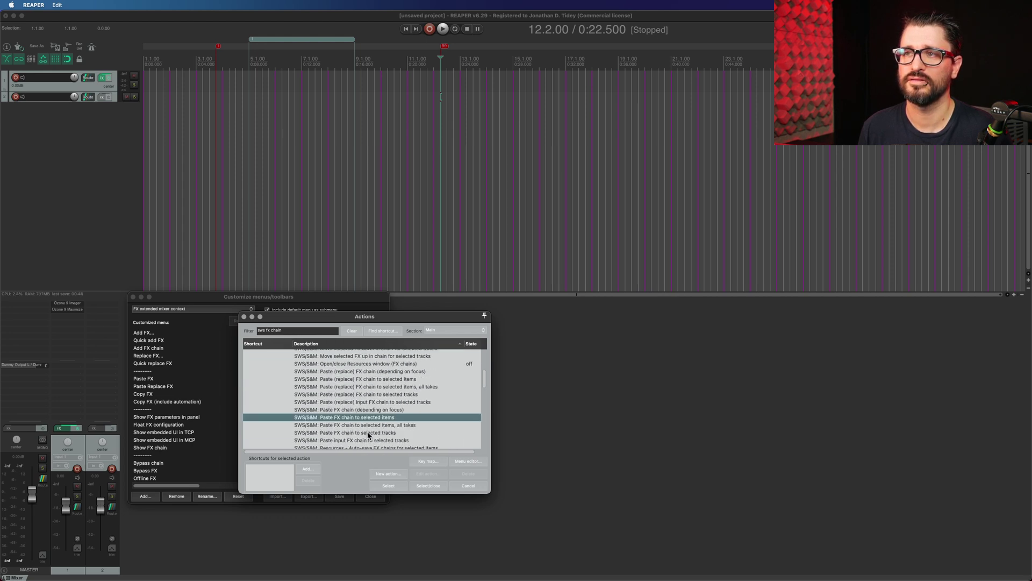
click(367, 432)
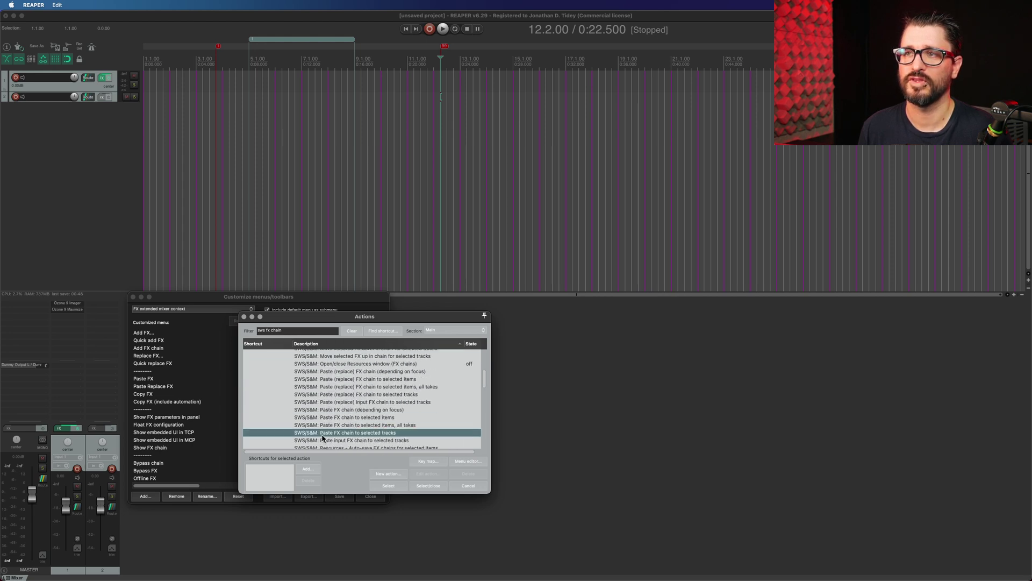
click(422, 486)
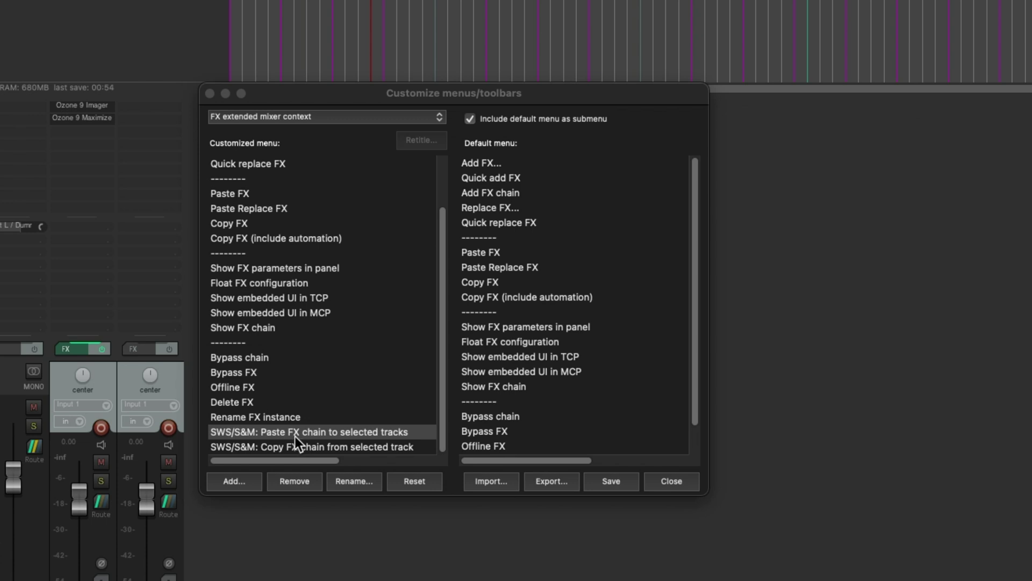
Drag the paste FX chain entry up to sit right after Copy FX.
drag(292, 434, 264, 253)
scroll(326, 281, up, 2)
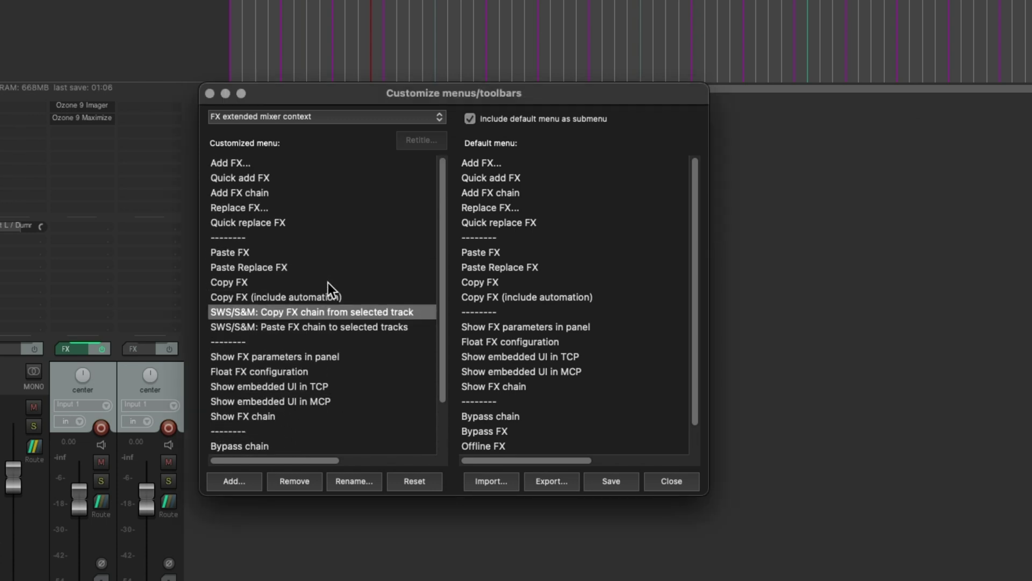
scroll(328, 282, down, 1)
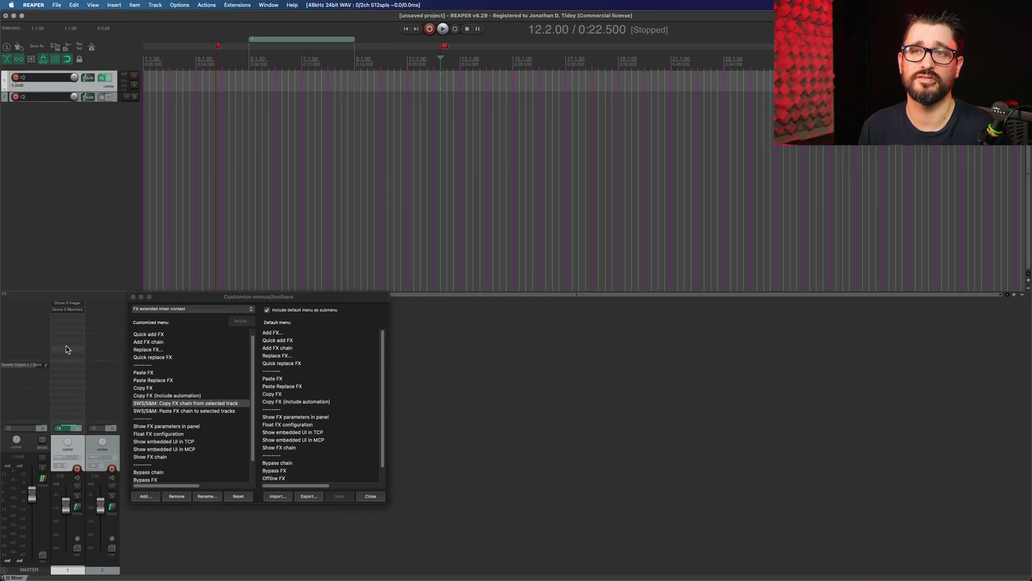
Copy track 1's FX chain from its mixer FX menu and paste it onto track 2.
right_click(78, 194)
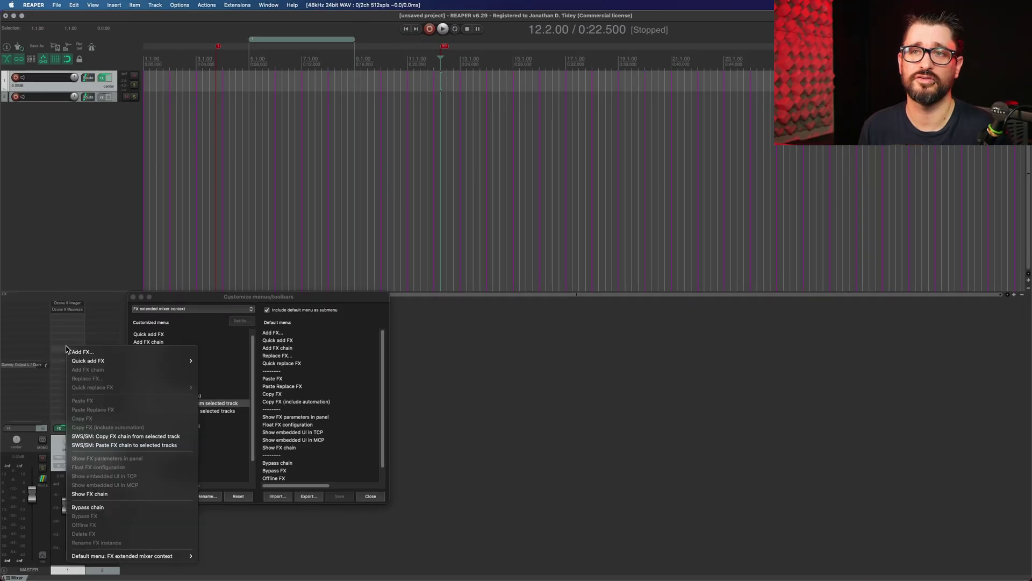
click(113, 436)
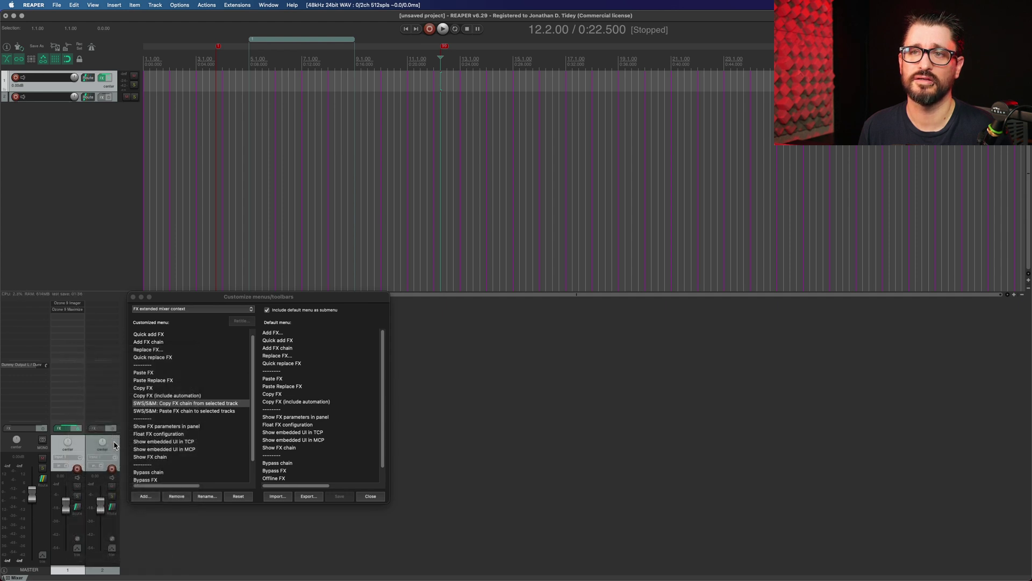
click(104, 414)
right_click(94, 344)
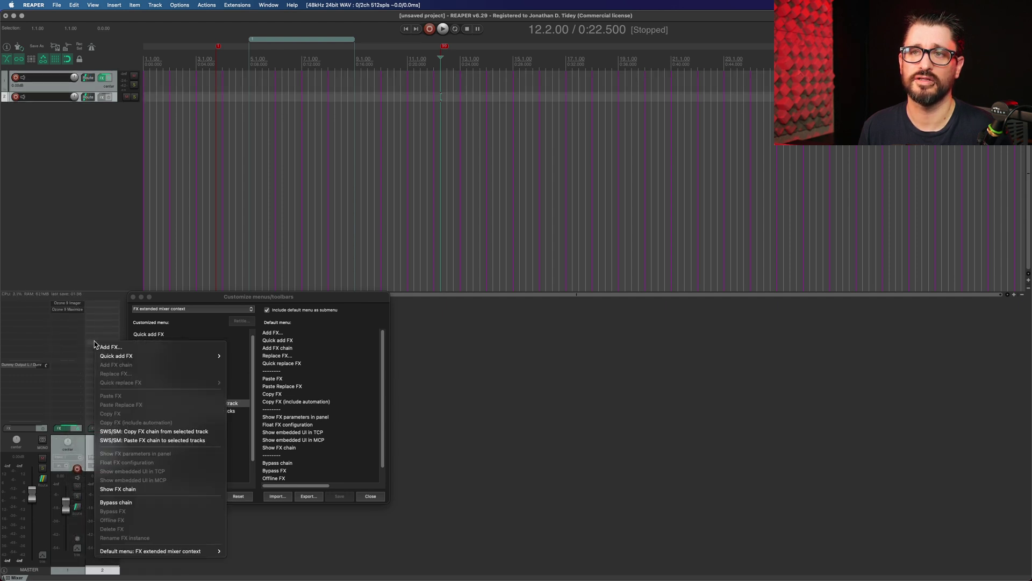
click(151, 440)
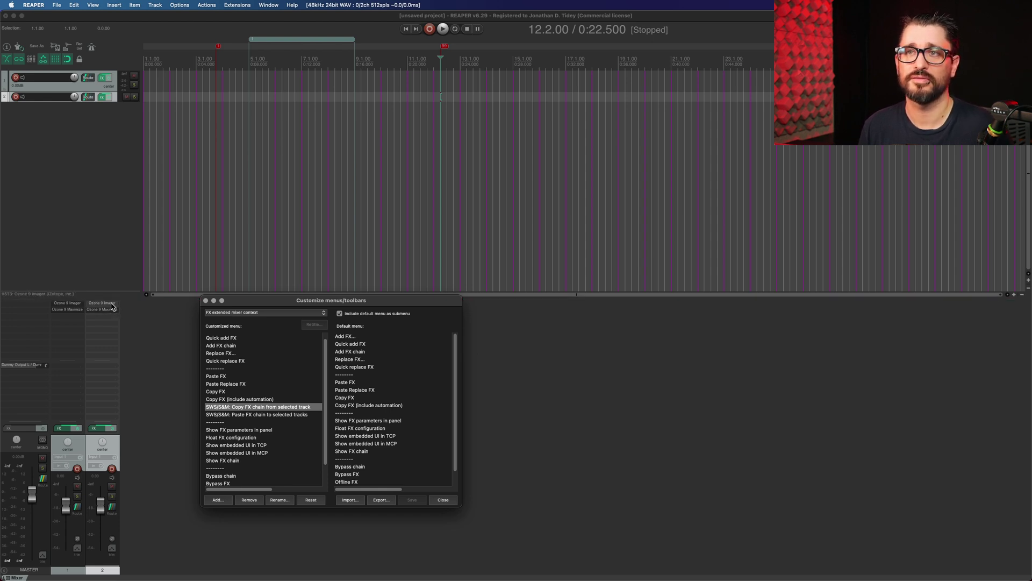
Switch the customization to the Sends extended mixer context menu and choose Add > Action.
click(178, 307)
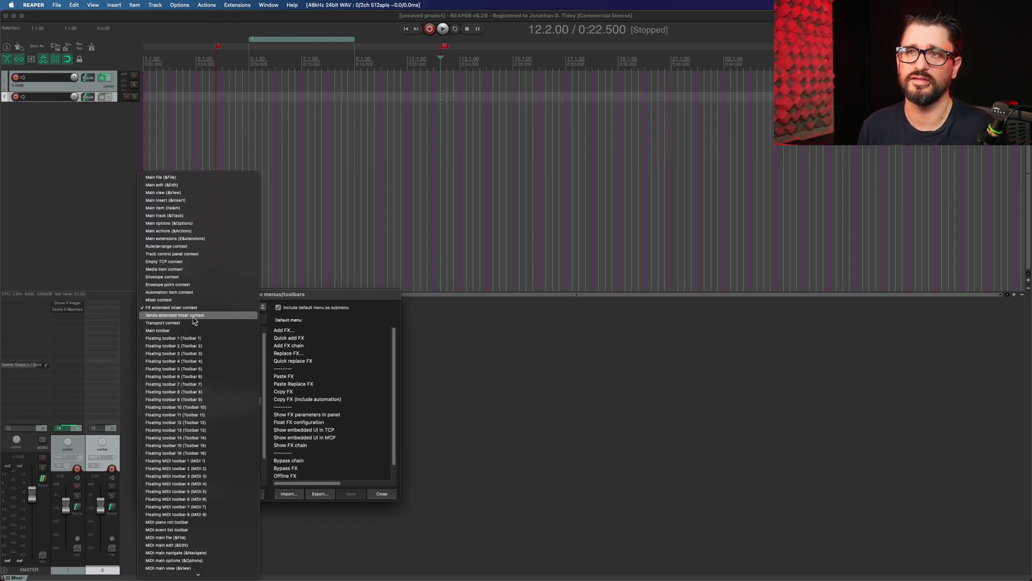
click(195, 315)
drag(189, 291, 207, 280)
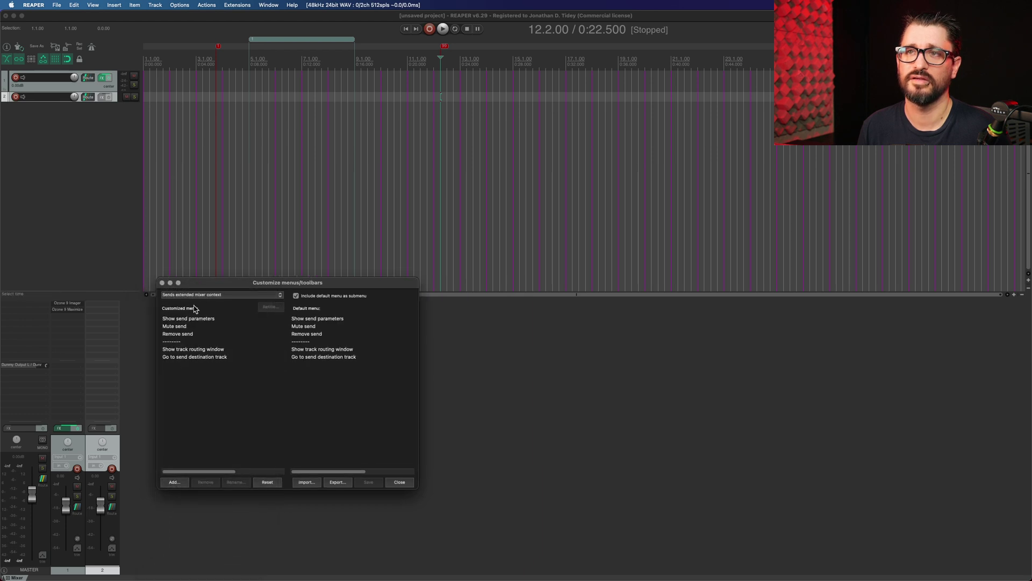
click(183, 482)
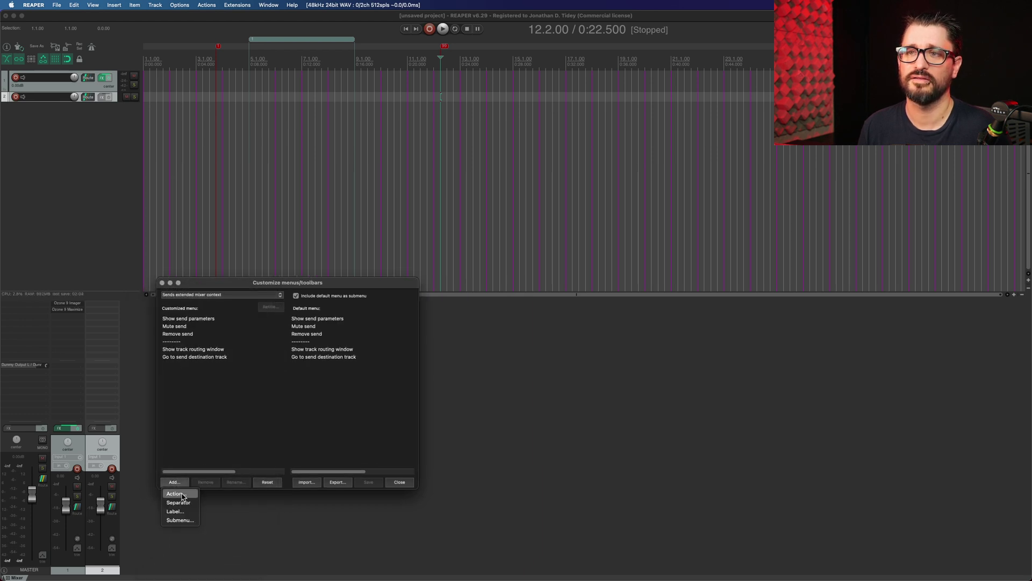
click(183, 494)
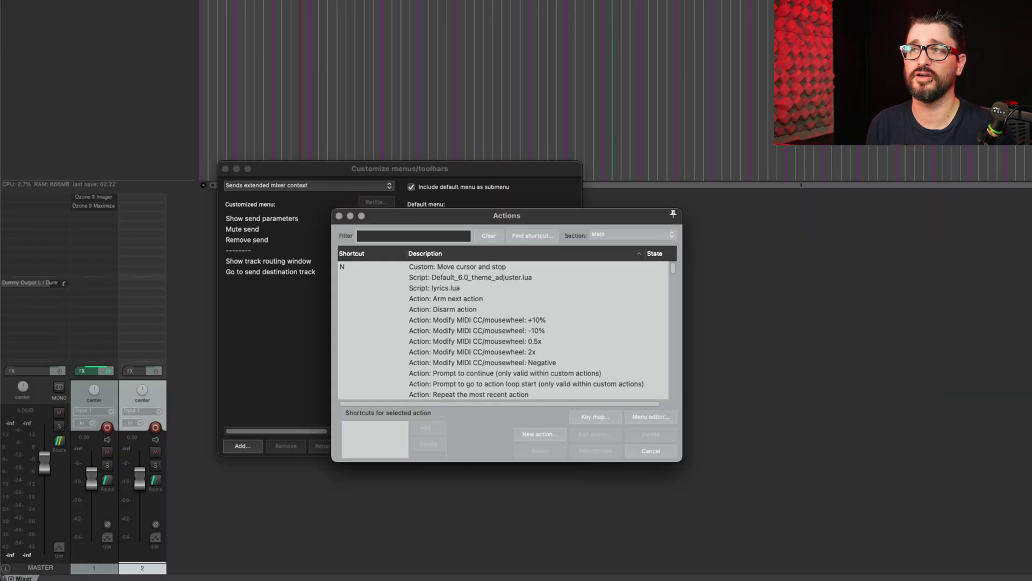
Add the SWS copy sends and paste sends to selected tracks actions.
text(sws)
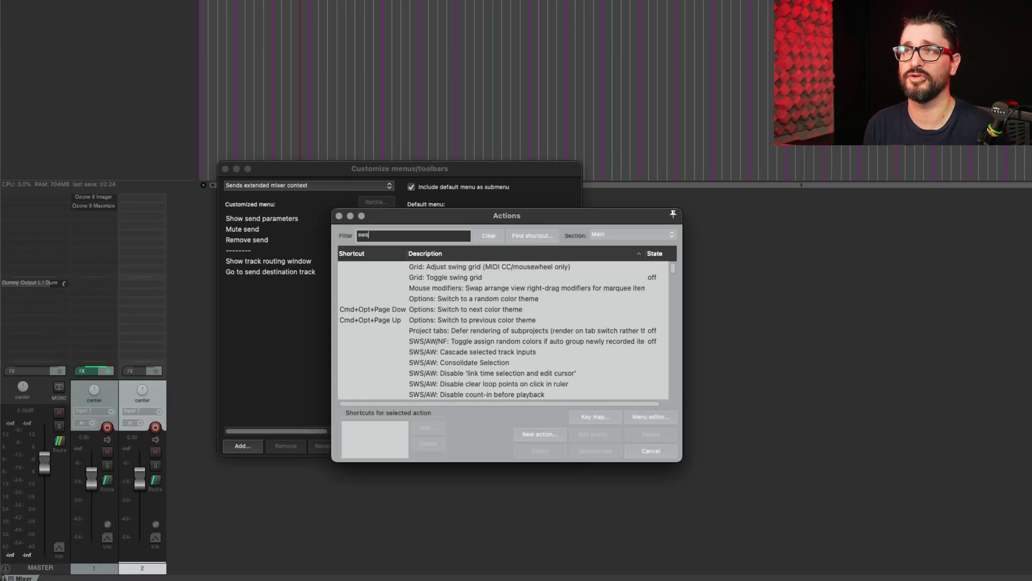
text( send)
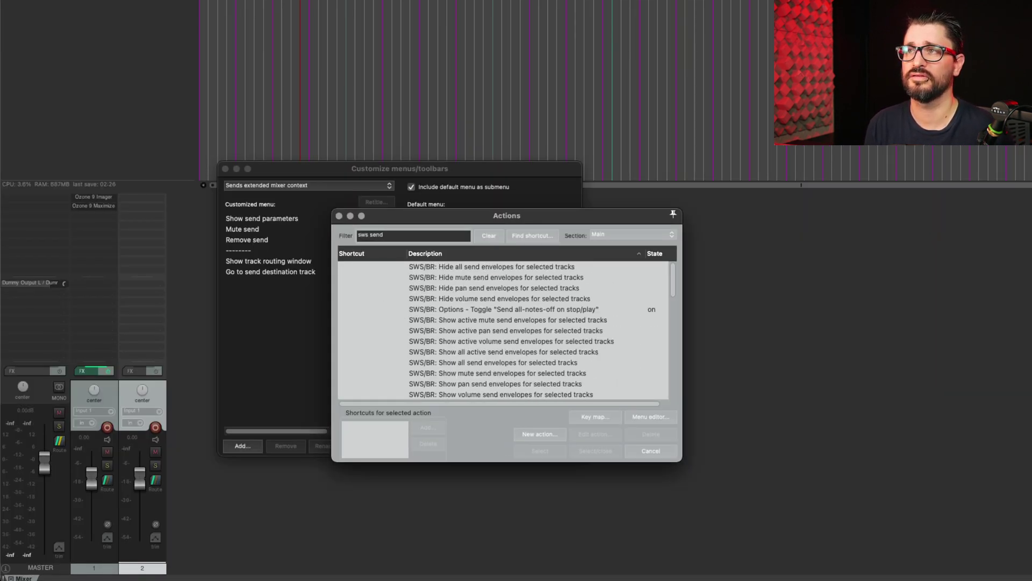
text( cop)
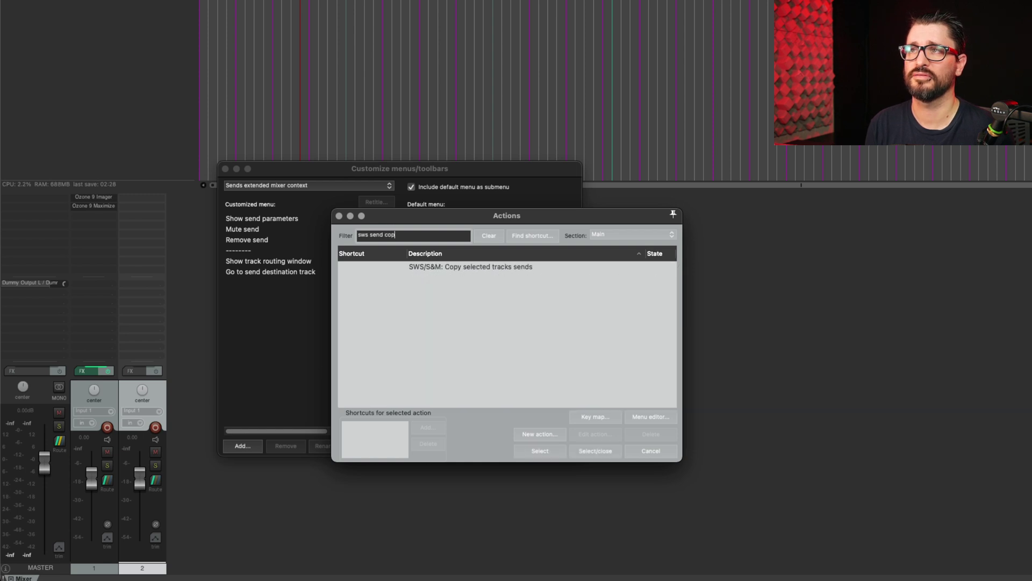
click(482, 266)
click(551, 454)
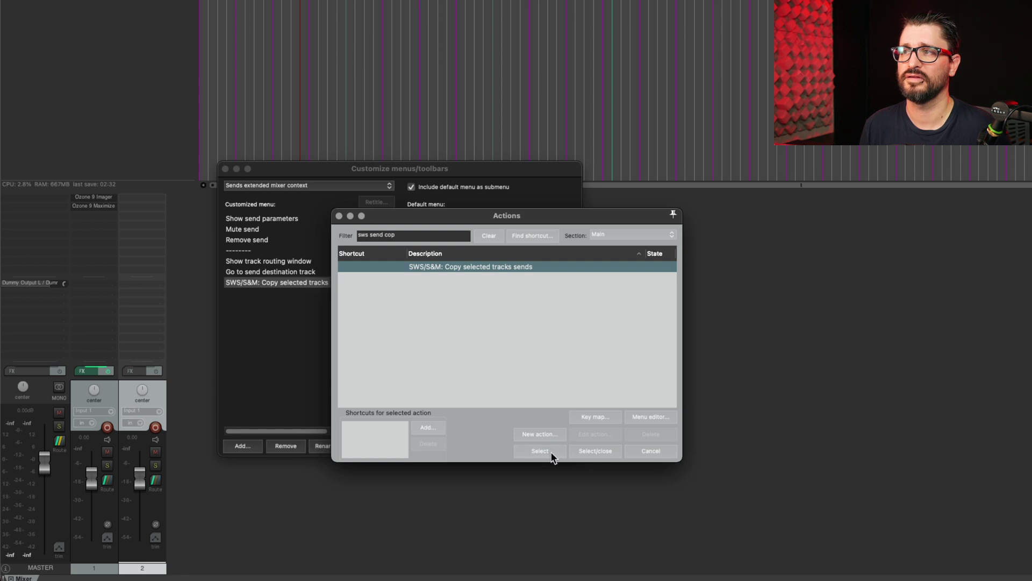
click(411, 235)
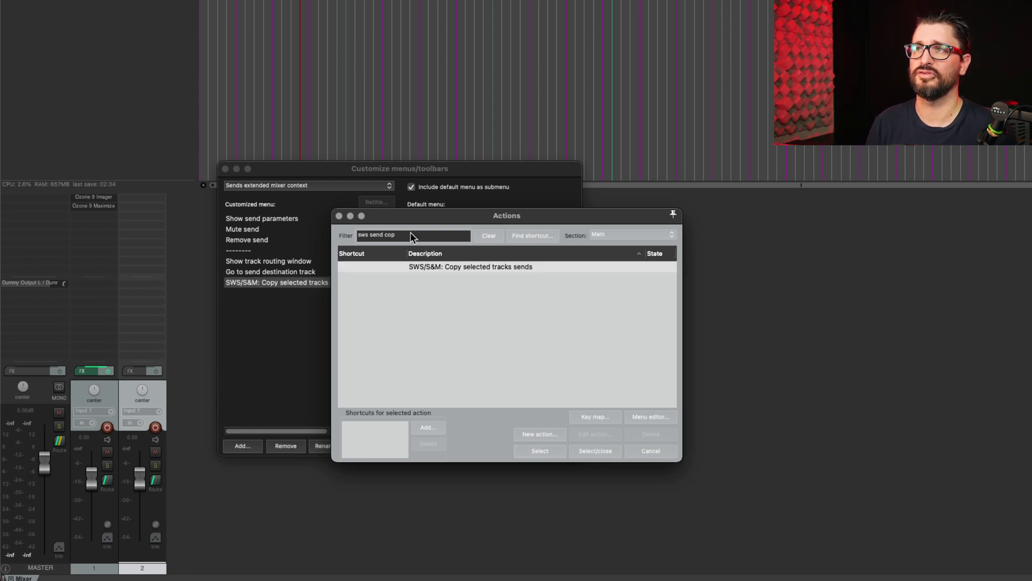
key(BackSpace)
key(BackSpace)
key(BackSpace)
text(paste)
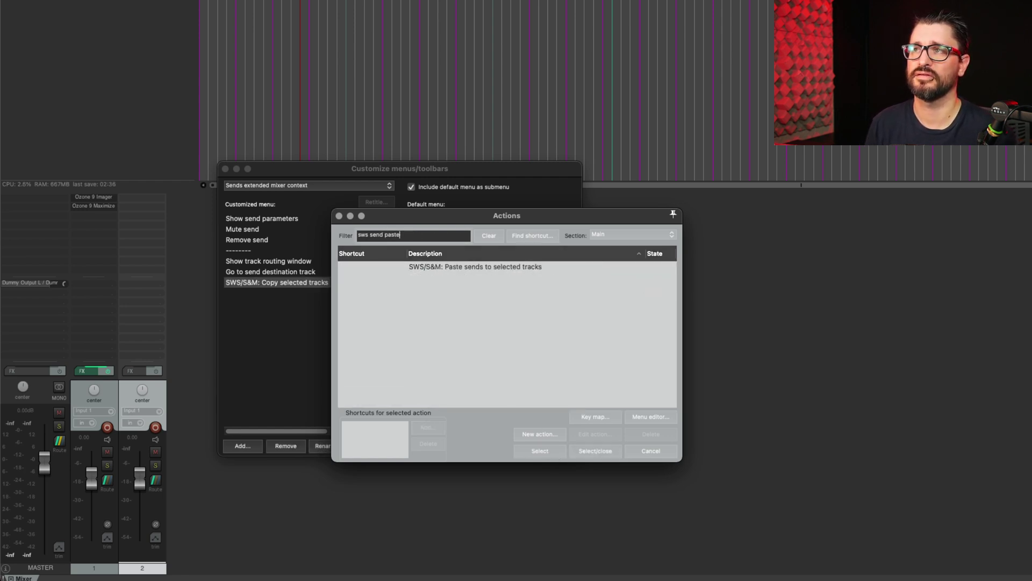
click(444, 266)
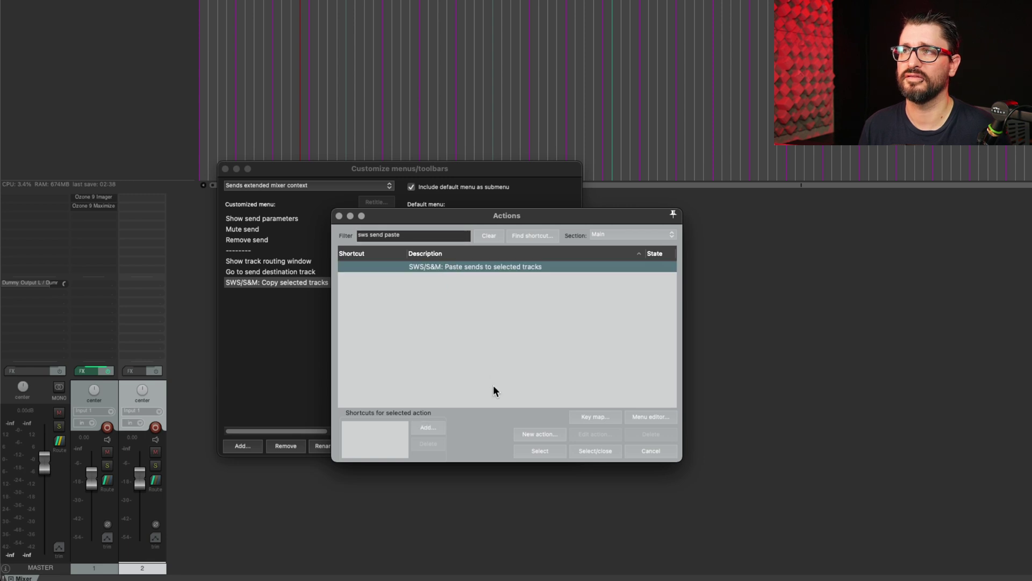
click(540, 452)
Filter for 'sws receive' and add both the copy and paste receives actions.
triple_click(414, 235)
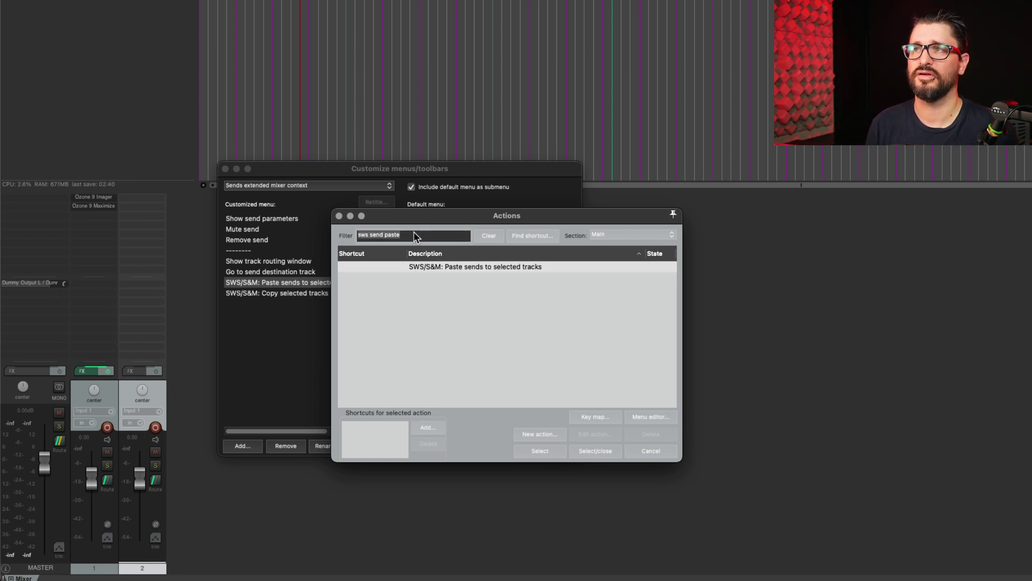
text(sws receive)
click(473, 267)
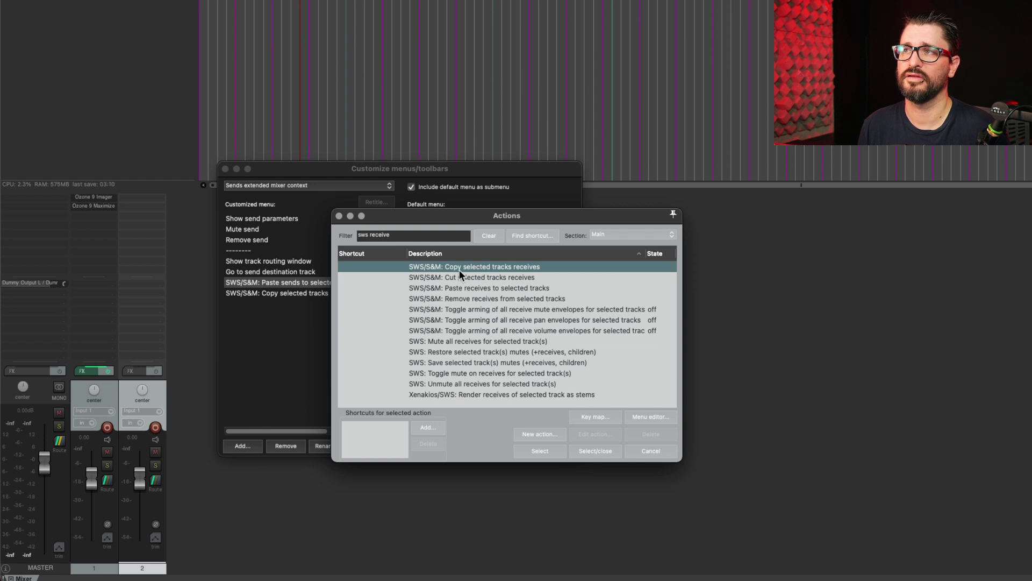
super+click(492, 289)
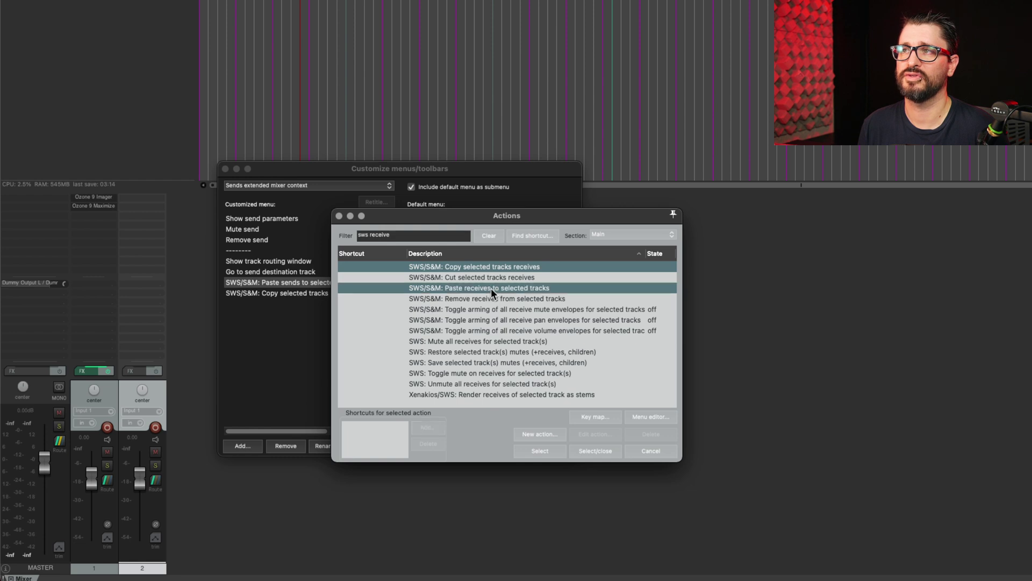
click(554, 451)
Filter for 'sws routing' and pick the copy and paste routings actions.
double_click(380, 235)
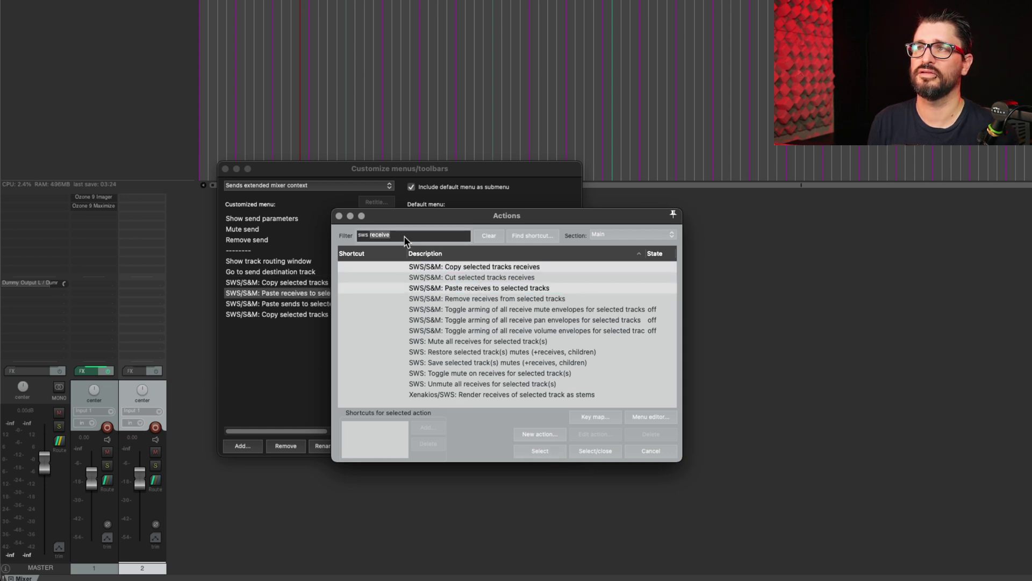
text(routing)
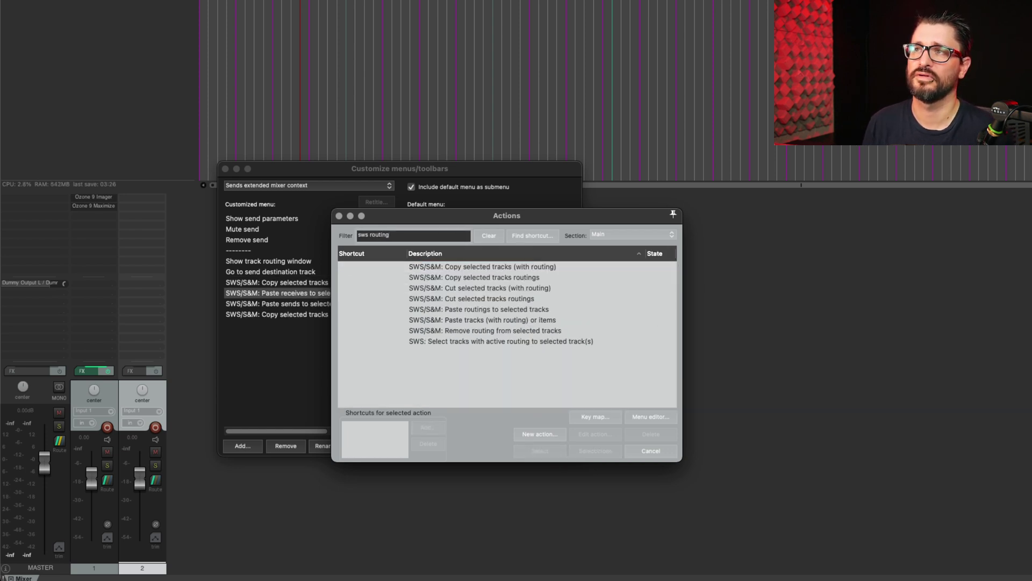
click(476, 277)
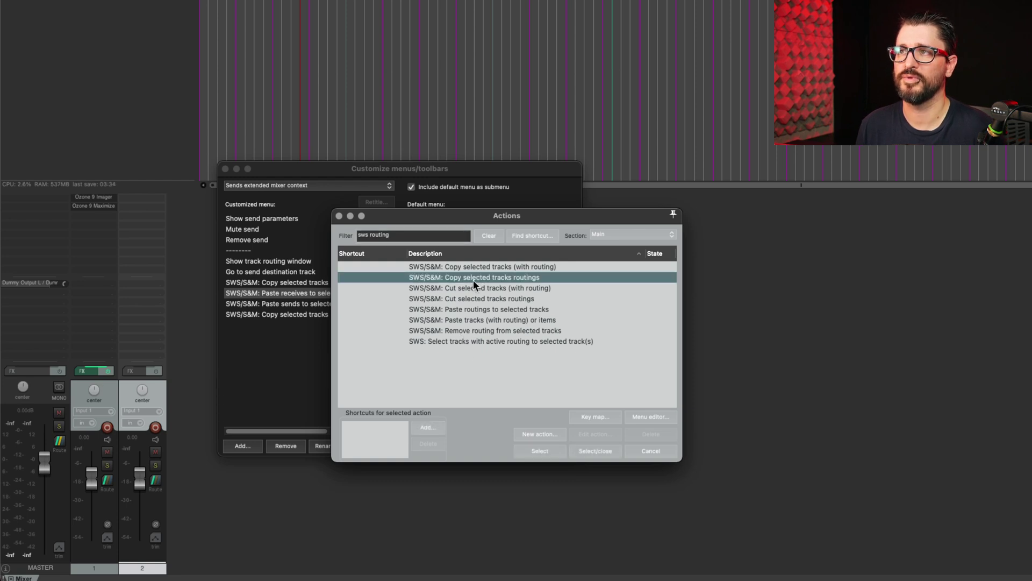
super+click(475, 311)
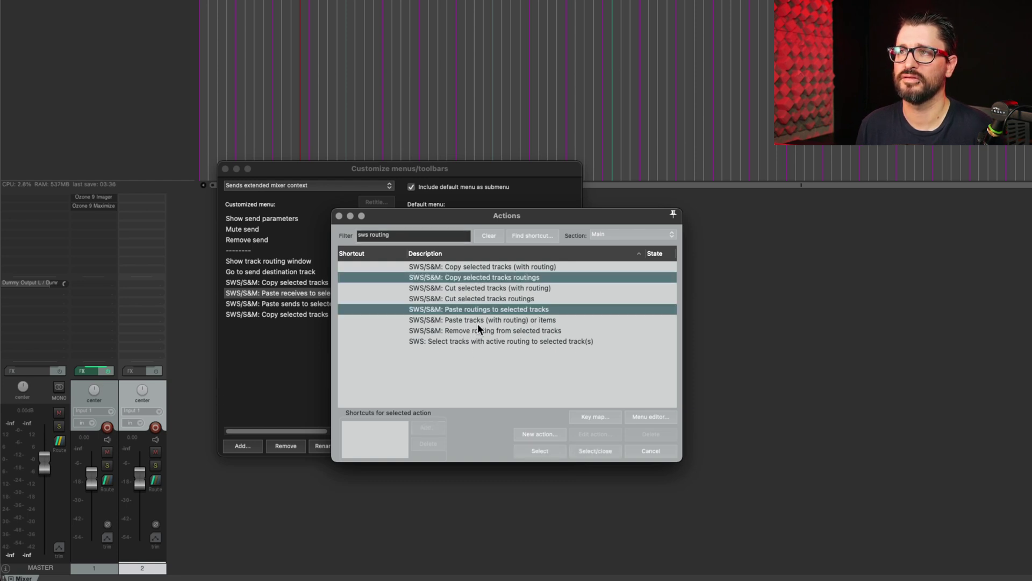
Add the routing actions and strip 'SWS/S&M: ' from the copy and paste sends entries.
click(590, 450)
click(330, 372)
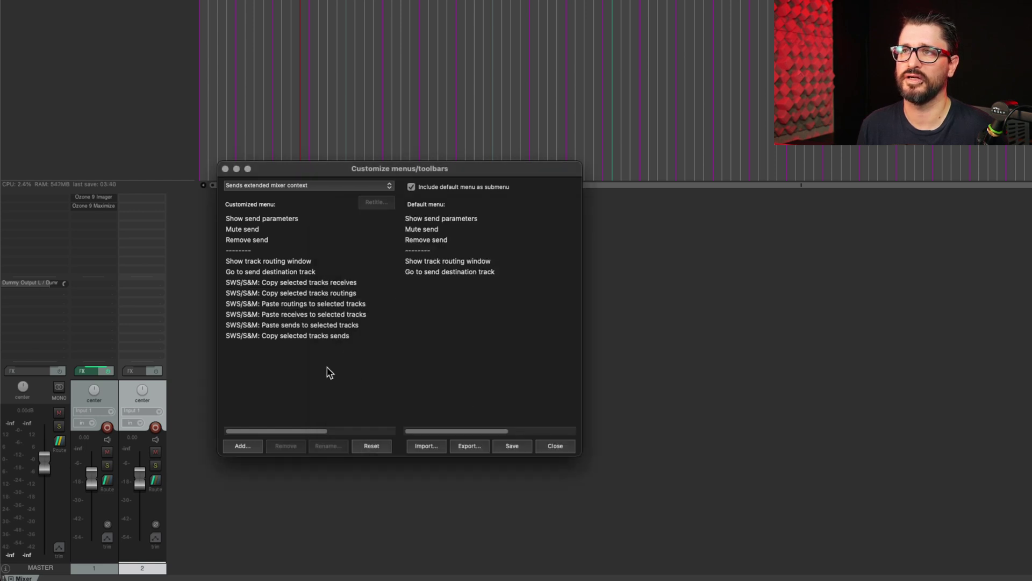
click(264, 334)
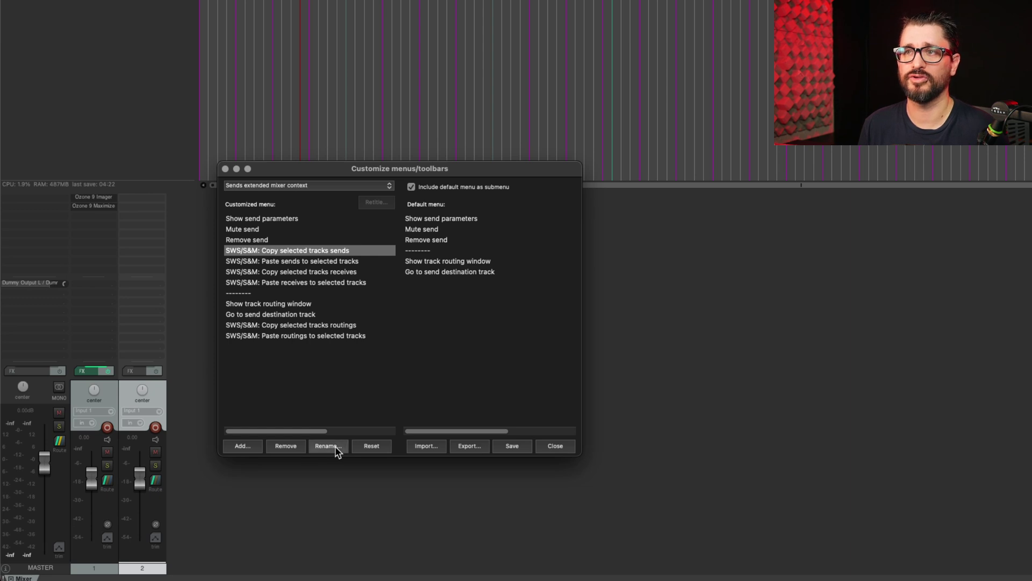
click(334, 446)
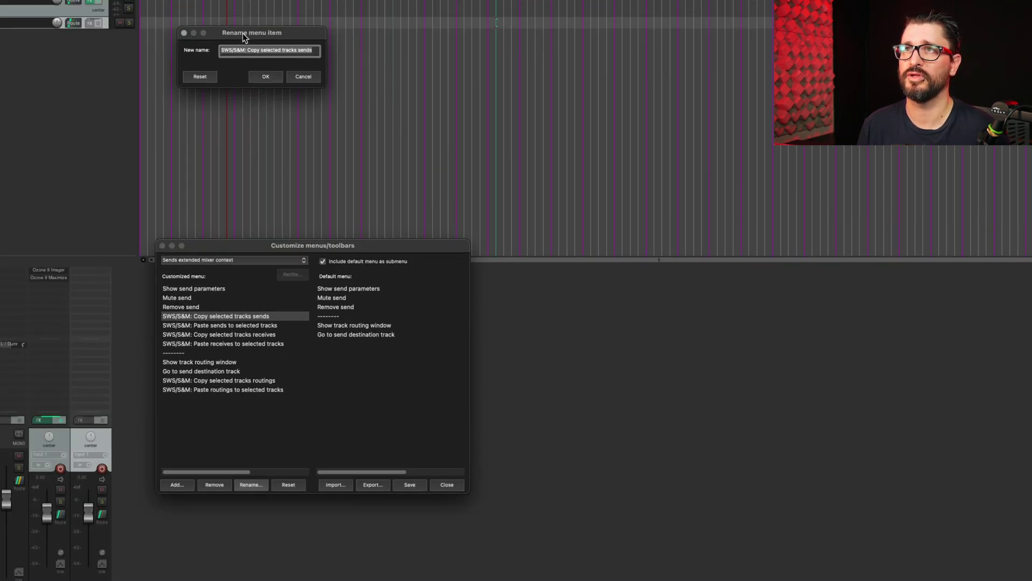
drag(243, 33, 331, 363)
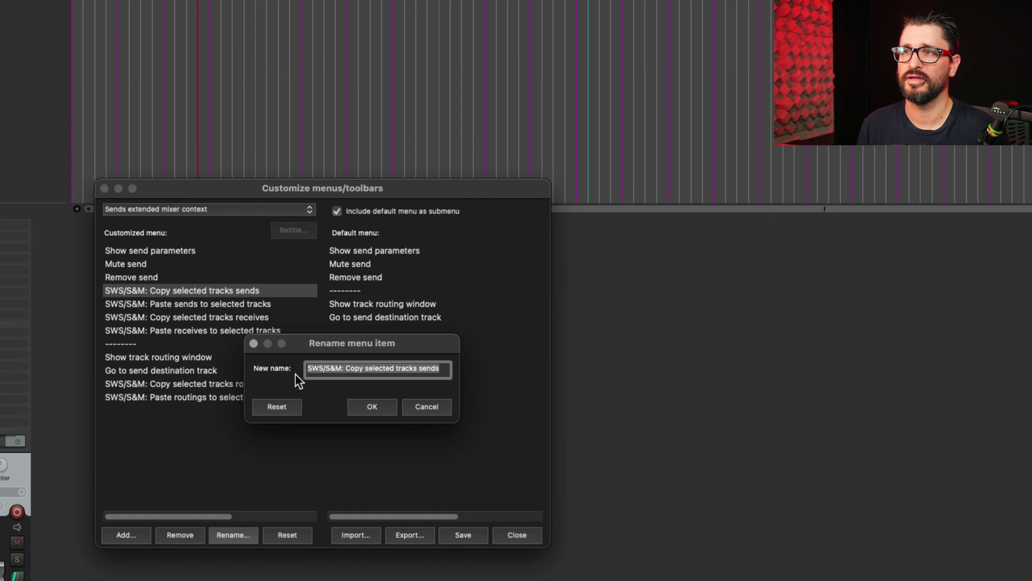
key(Left)
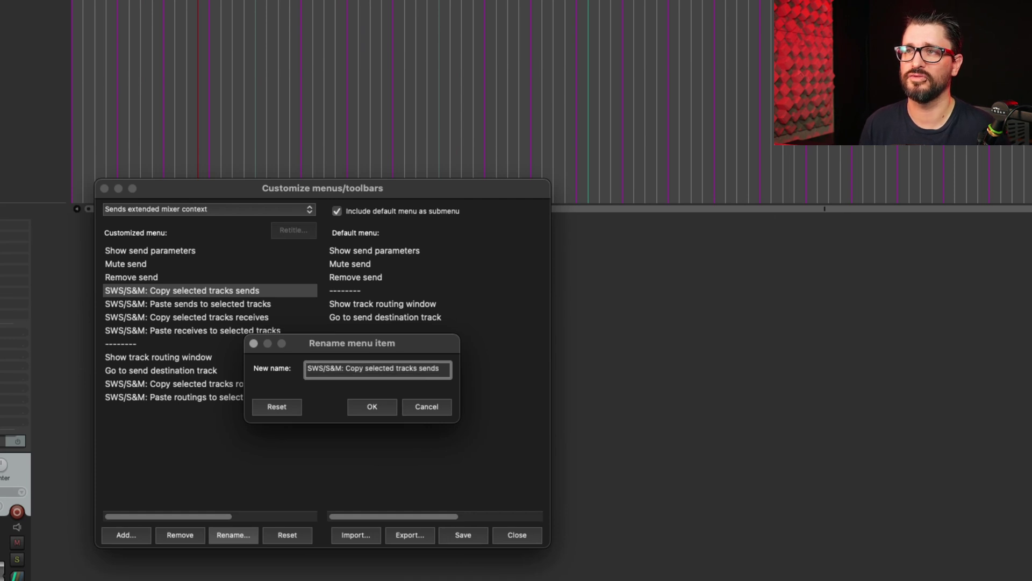
key(Delete)
key(Delete)
key(Delete)
key(Delete)
key(Delete)
key(Delete)
key(Delete)
key(Delete)
key(Delete)
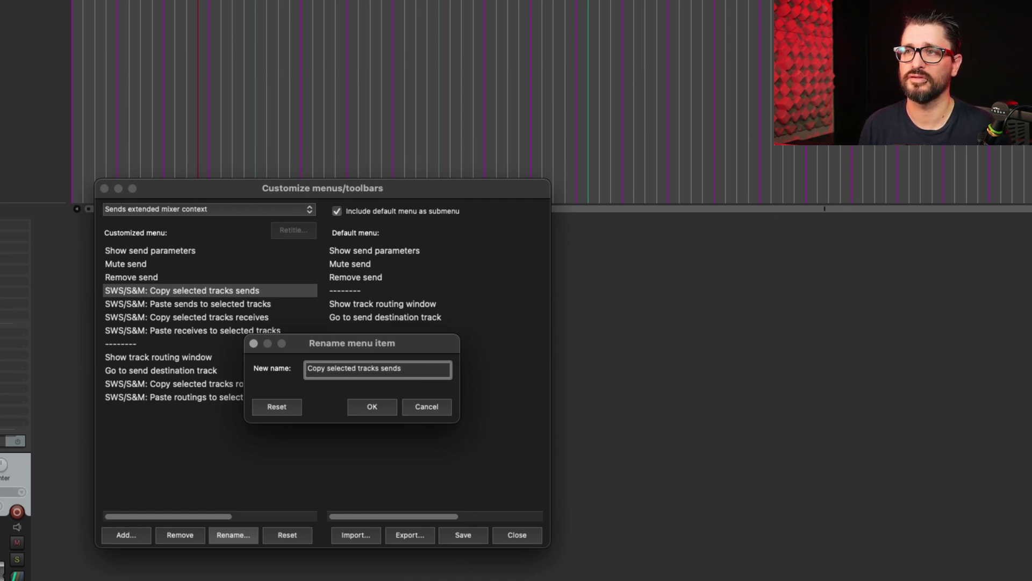
key(Return)
key(Down)
click(244, 534)
key(Left)
key(Delete)
key(Delete)
key(Delete)
key(Delete)
key(Delete)
key(Delete)
key(Delete)
key(Delete)
key(Delete)
key(Return)
Remove the 'SWS/S&M: ' prefix from the receives entries and the copy routings entry.
key(Down)
click(247, 535)
key(Left)
key(Delete)
key(Delete)
key(Delete)
key(Delete)
key(Delete)
key(Delete)
key(Delete)
key(Delete)
key(Delete)
key(Return)
key(Down)
click(244, 535)
key(Left)
key(Delete)
key(Delete)
key(Delete)
key(Delete)
key(Delete)
key(Delete)
key(Delete)
key(Delete)
key(Delete)
key(Return)
Strip the prefix from the paste routings entry and close the customization window.
double_click(311, 383)
key(Left)
key(Delete)
key(Delete)
key(Delete)
key(Delete)
key(Delete)
key(Delete)
key(Delete)
key(Delete)
key(Delete)
click(356, 411)
key(Down)
key(Return)
key(Left)
key(Delete)
key(Delete)
key(Delete)
key(Delete)
key(Delete)
key(Delete)
key(Delete)
key(Delete)
key(Delete)
key(Return)
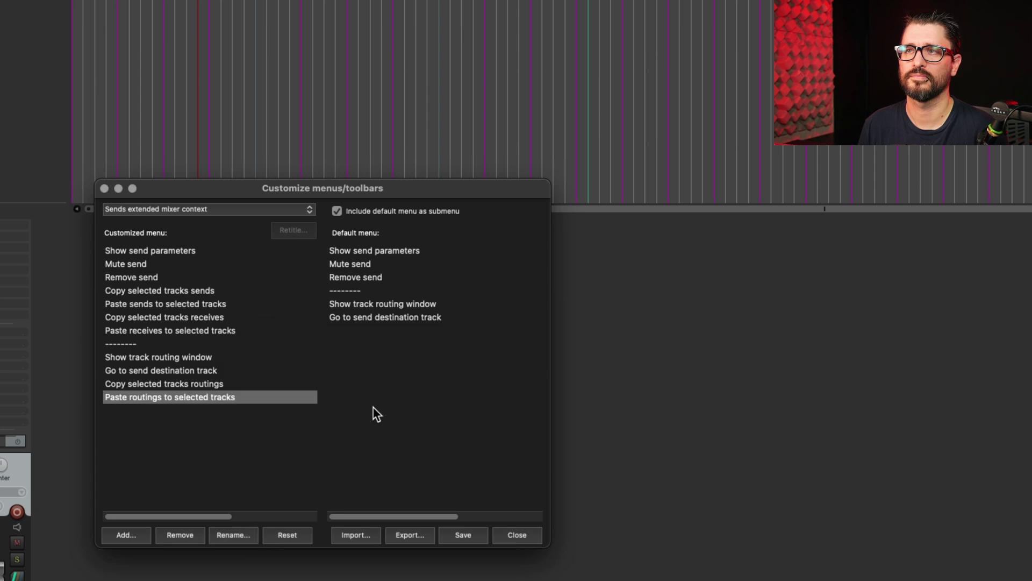
key(Escape)
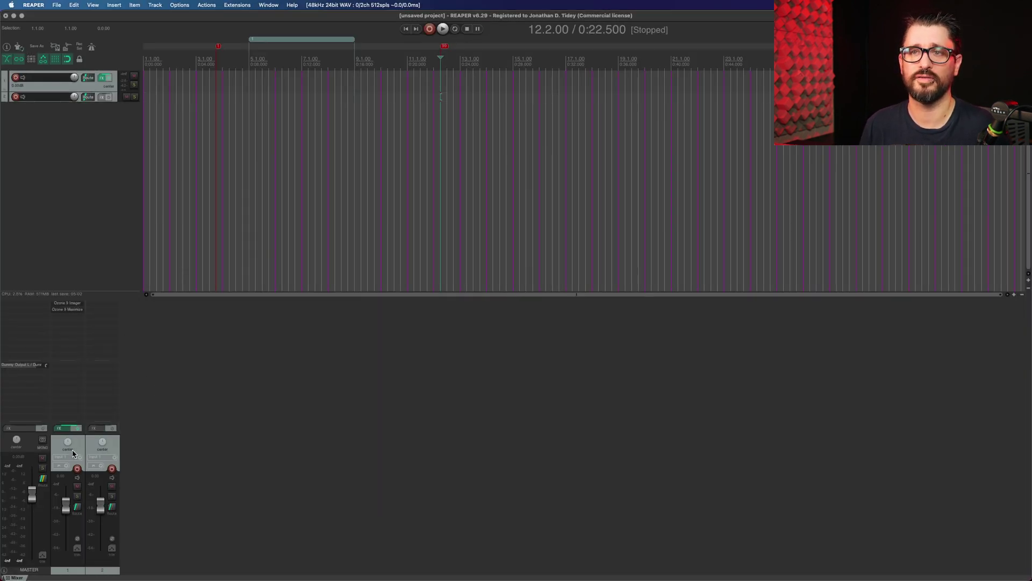
Select track 1 and right-click its mixer sends area to show the new Copy/Paste entries.
click(75, 450)
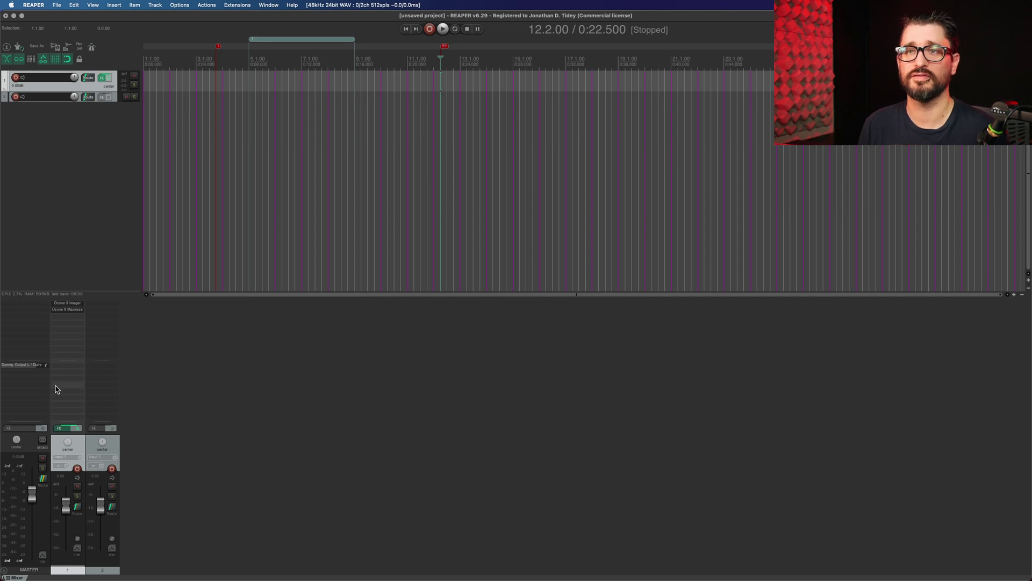
right_click(63, 377)
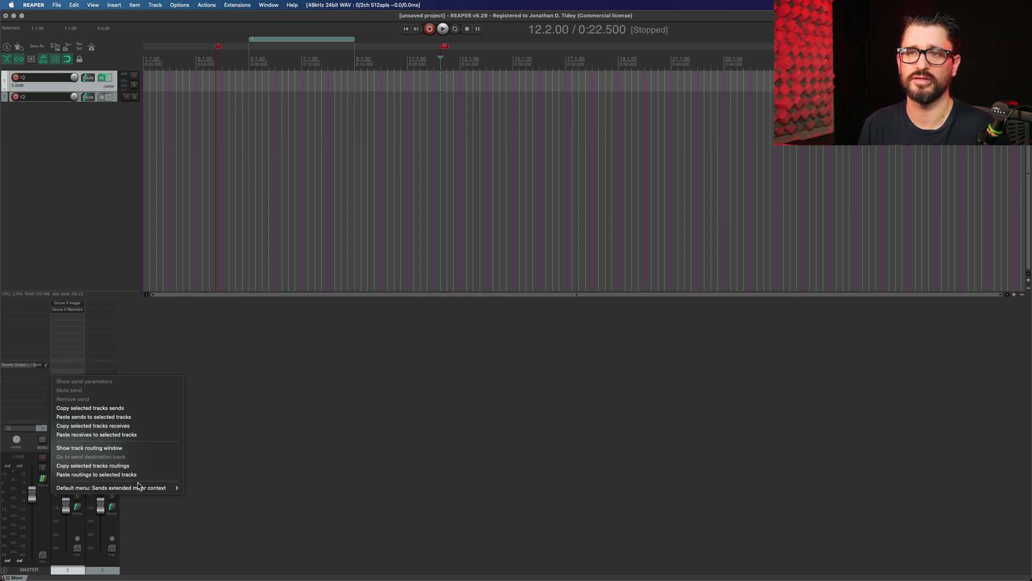
Close Customize menus/toolbars after reviewing the FX extended mixer context menu.
mouse_move(138, 487)
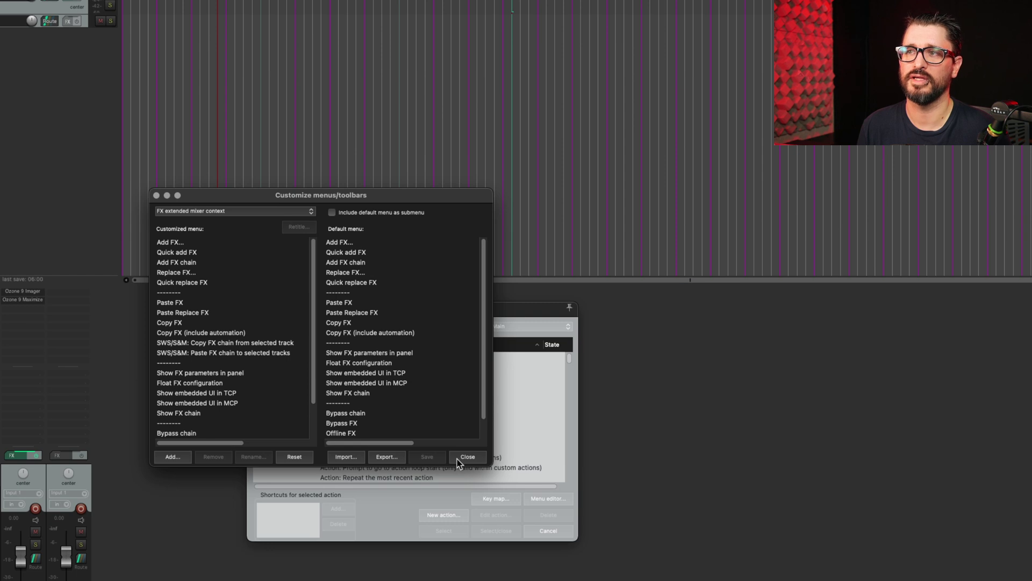
click(458, 458)
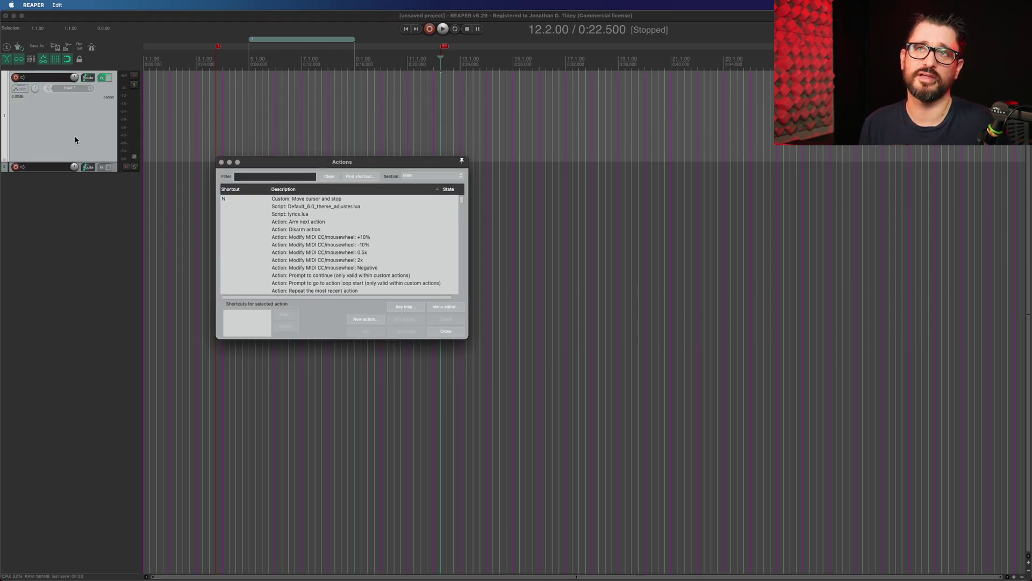
Assign Shift+M to 'Track: Toggle mute for selected tracks', overriding the existing marker mapping.
click(75, 140)
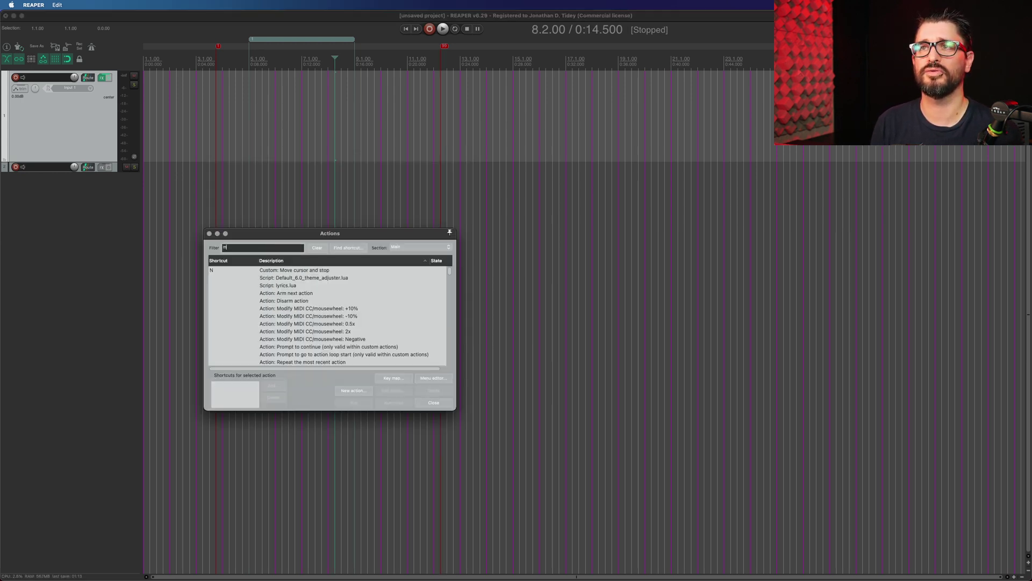
text(mute track selected)
click(318, 361)
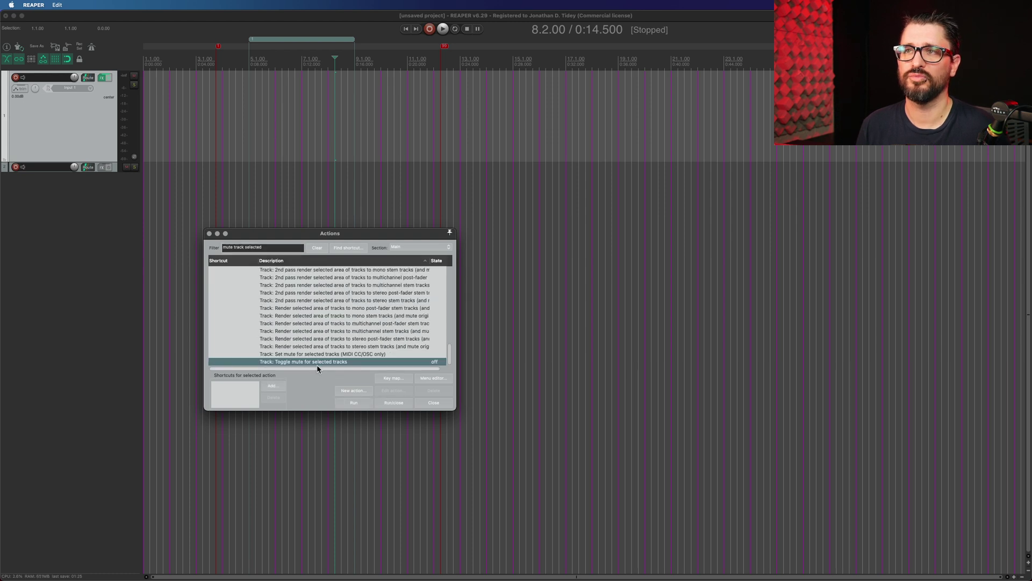
click(276, 386)
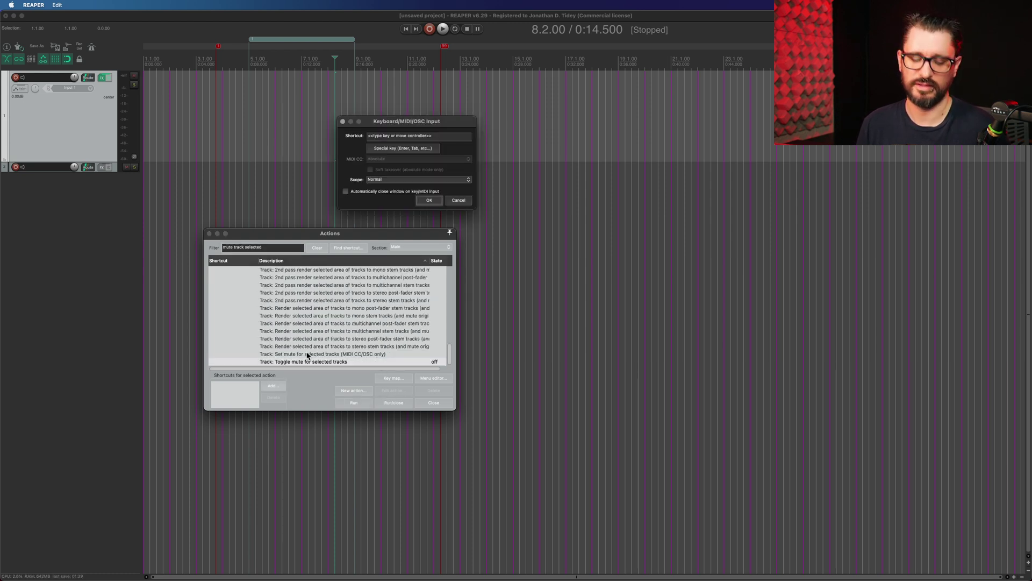
key(shift+m)
click(429, 201)
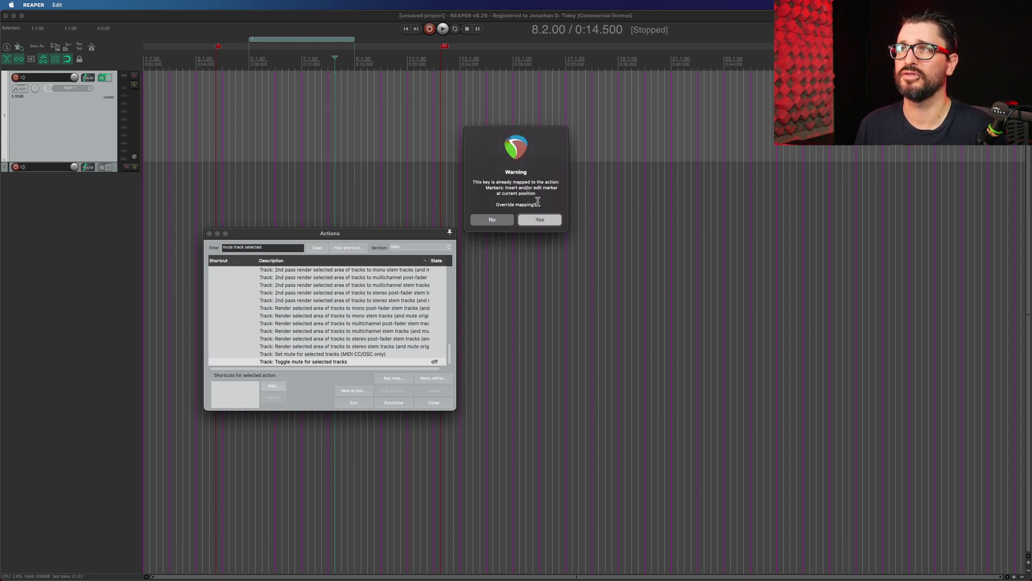
click(539, 220)
click(287, 112)
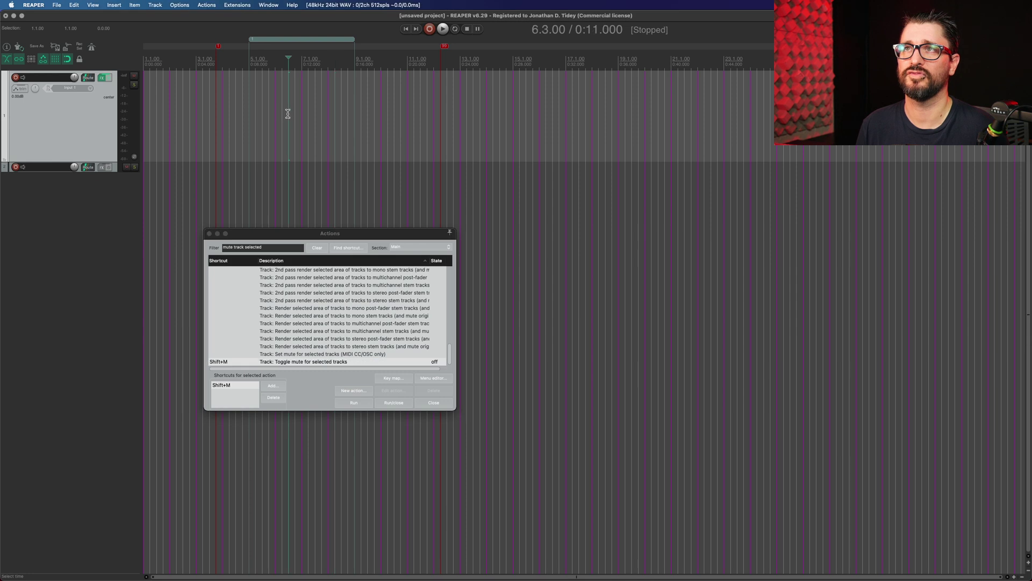
Test Shift+M by muting and unmuting track 1.
key(shift+m)
click(321, 177)
key(shift+m)
key(shift+m)
key(shift+m)
key(shift+m)
key(shift+m)
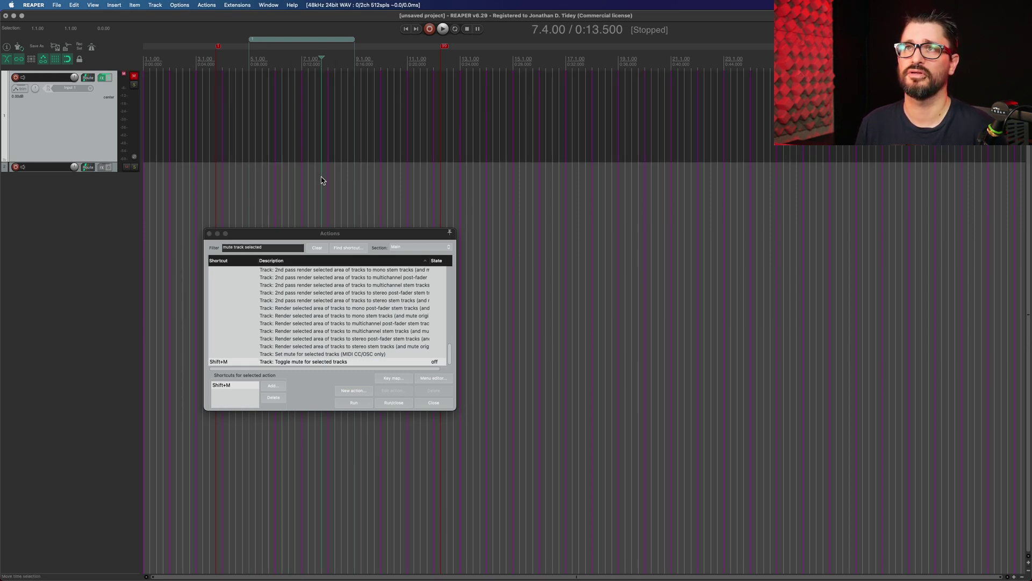
click(8, 168)
click(10, 144)
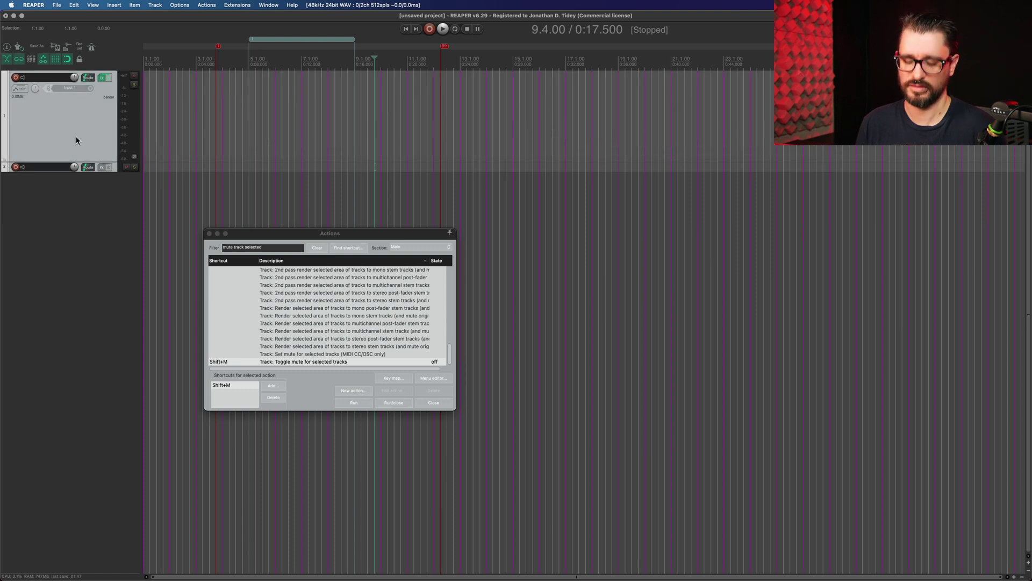
key(shift+m)
key(shift+m)
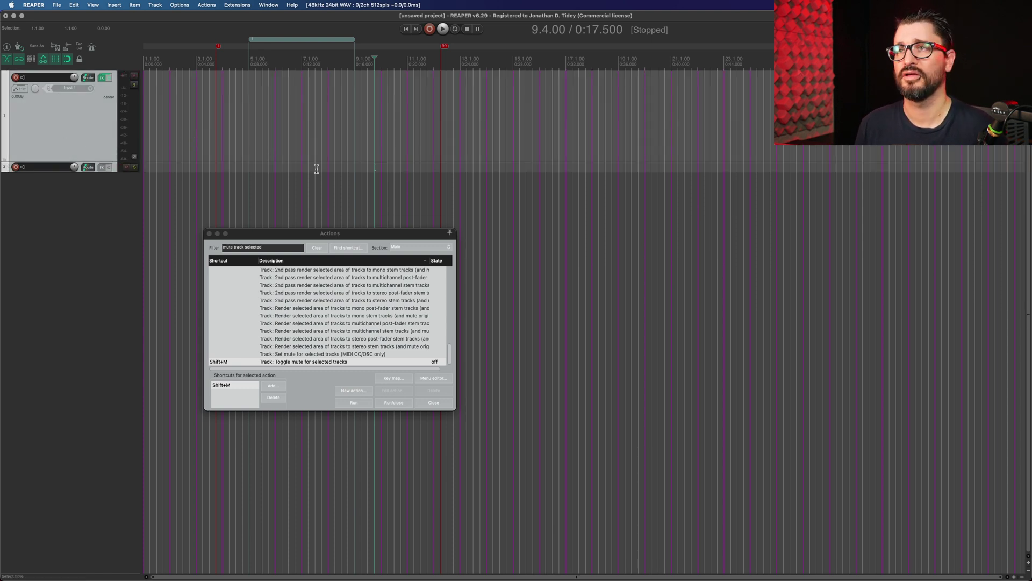
Assign Shift+S to 'Toggle solo for selected tracks', overriding its split-items mapping.
click(313, 163)
double_click(228, 246)
text(solo)
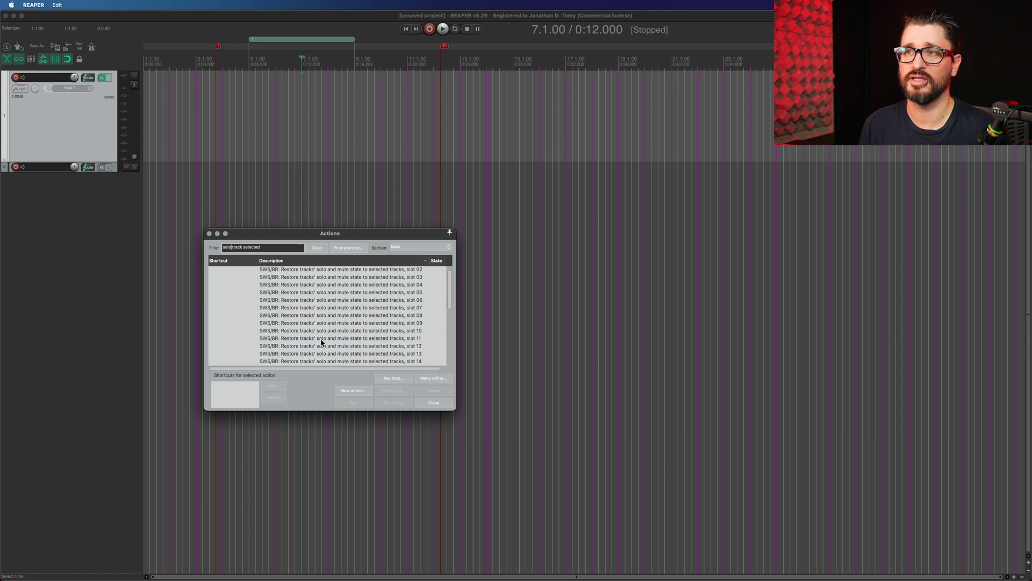
scroll(322, 343, down, 4)
click(301, 361)
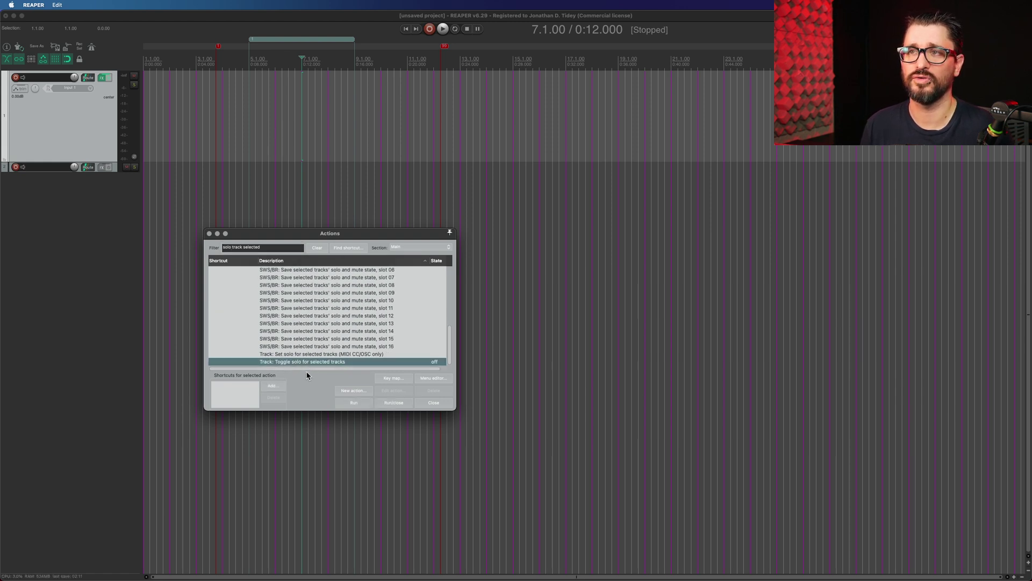
click(274, 386)
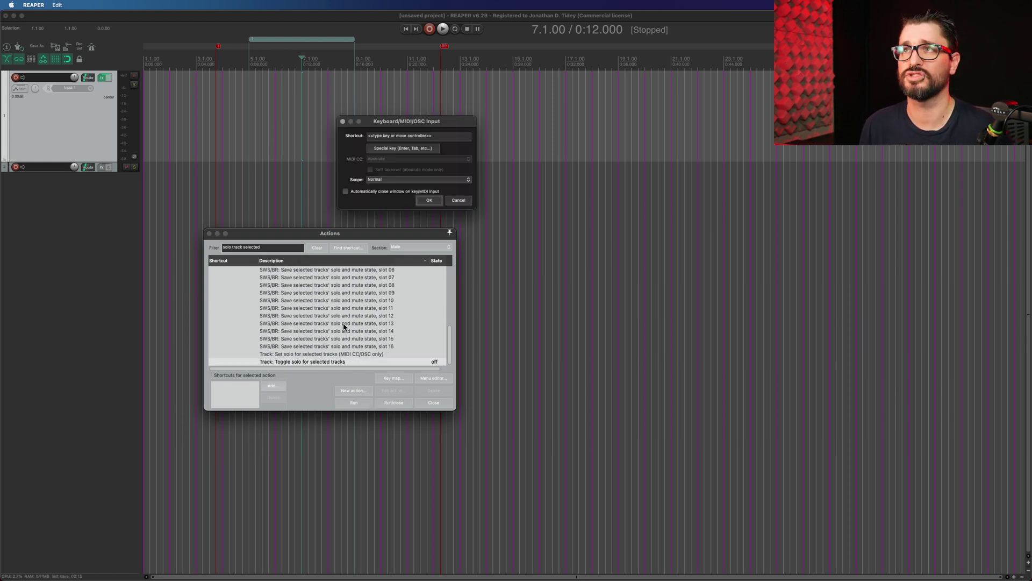
key(shift+s)
click(430, 201)
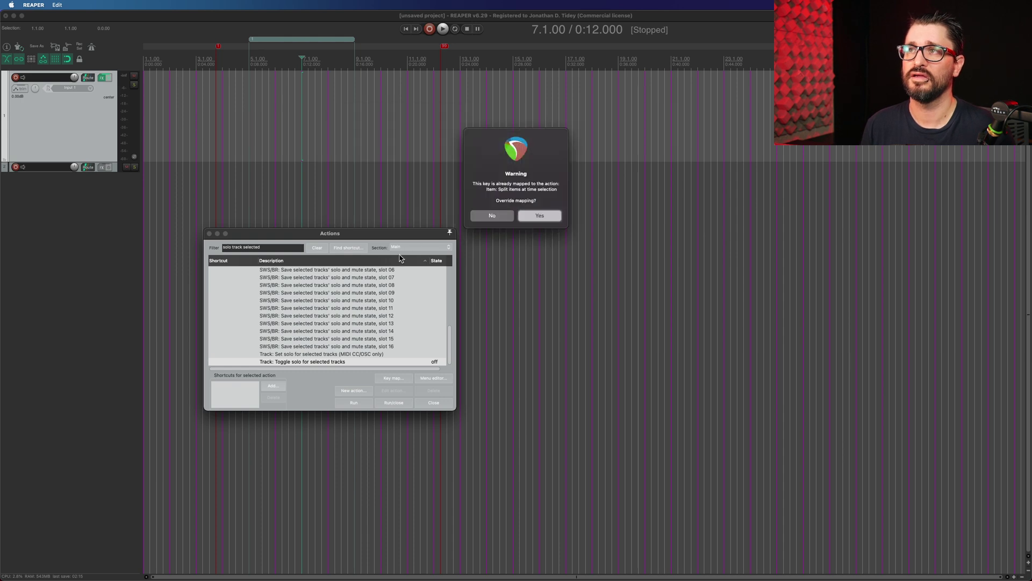
click(539, 215)
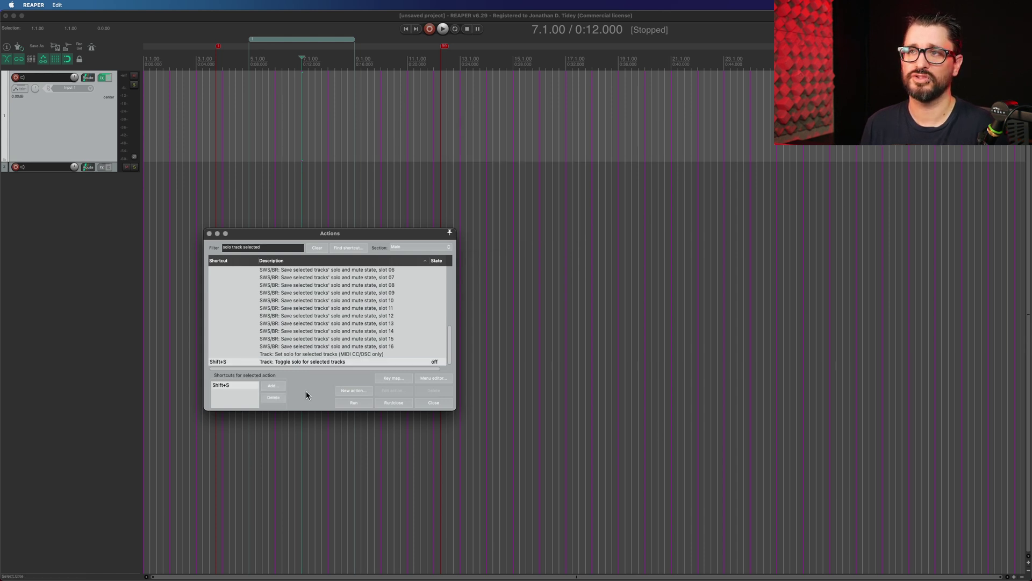
Test Shift+S solo on tracks 1 and 2, leaving both unsoloed.
click(288, 137)
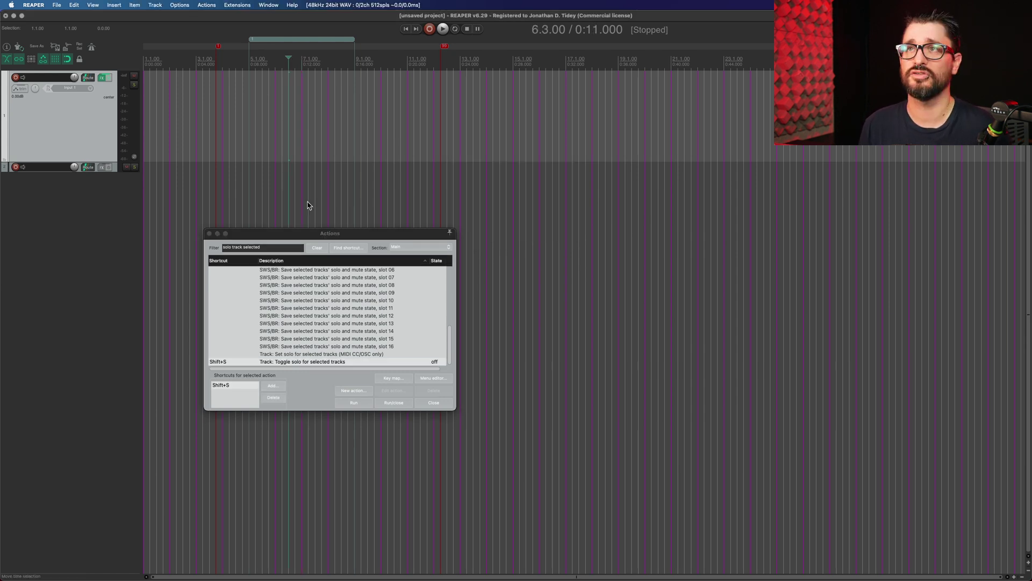
key(shift+s)
key(shift+s)
key(shift+s)
key(shift+s)
click(316, 166)
key(shift+s)
key(shift+s)
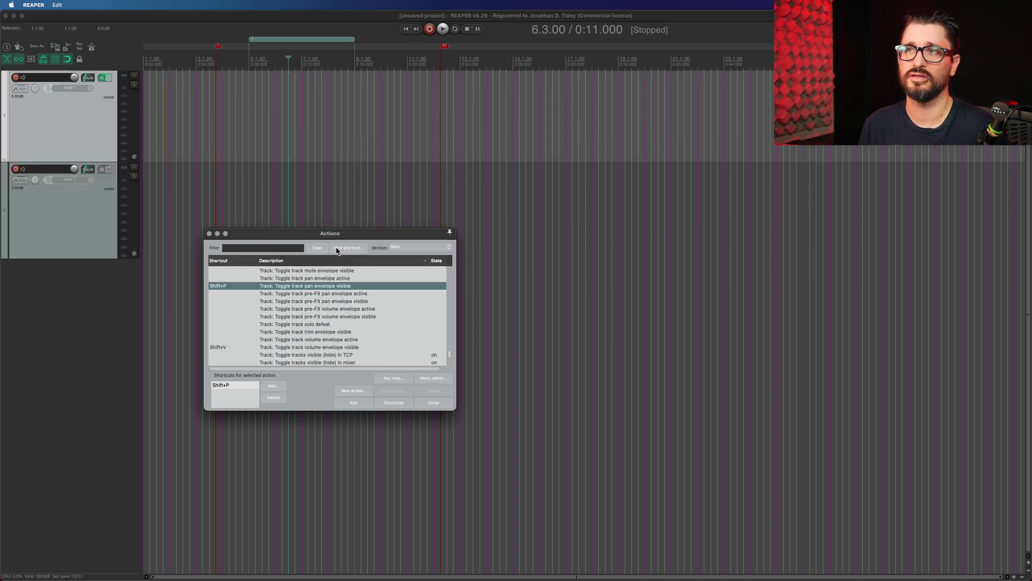
Add Shift+R as the shortcut for 'Toggle record arm for selected tracks'.
click(267, 249)
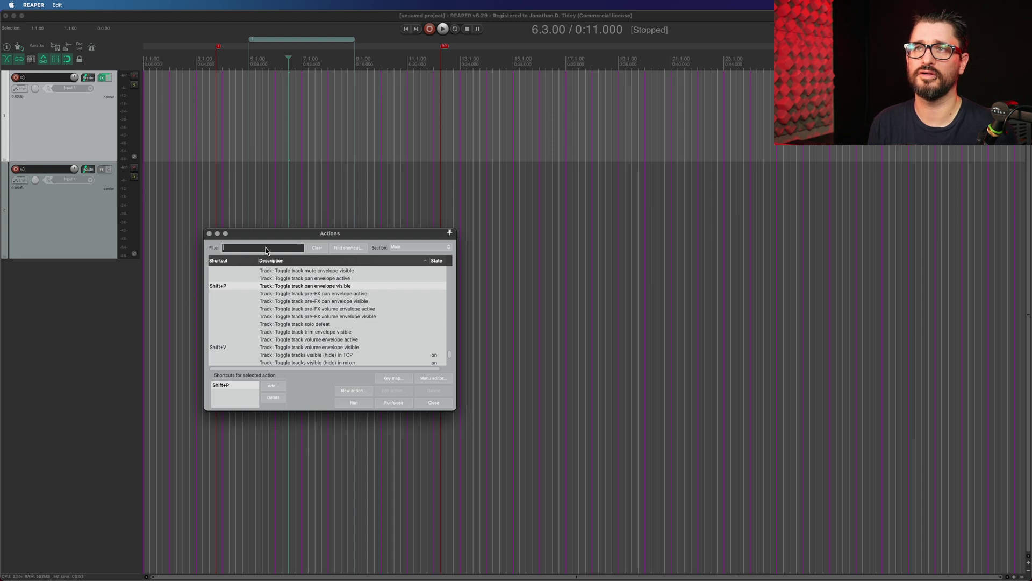
text(toggle record arm tra)
key(Down)
key(Down)
key(Down)
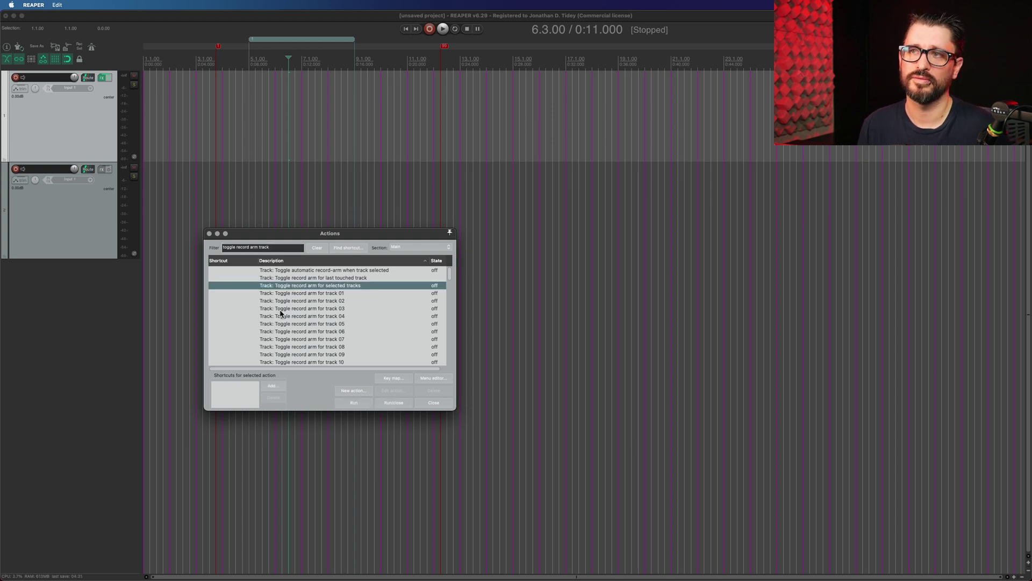
click(272, 386)
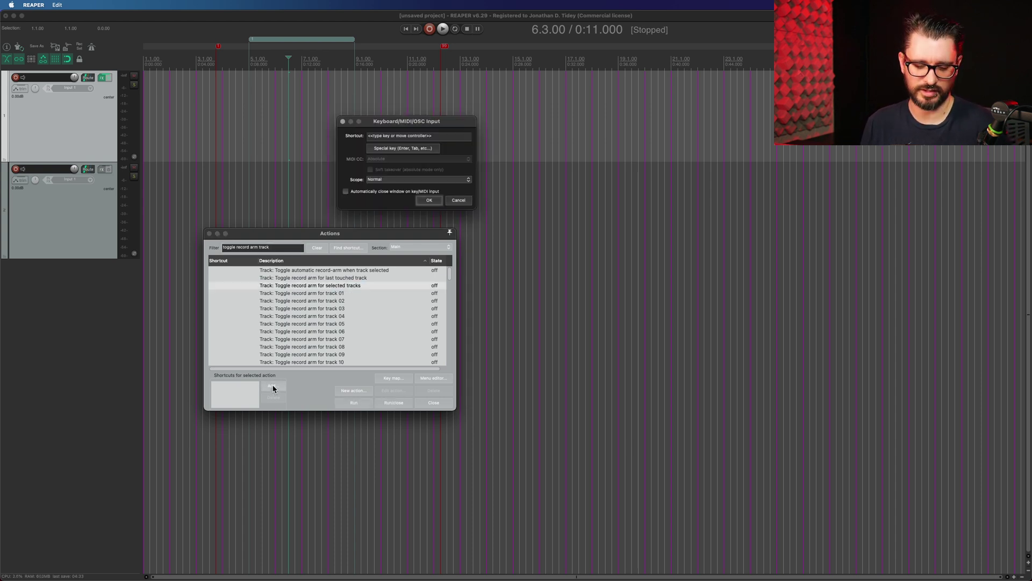
key(shift+r)
click(428, 200)
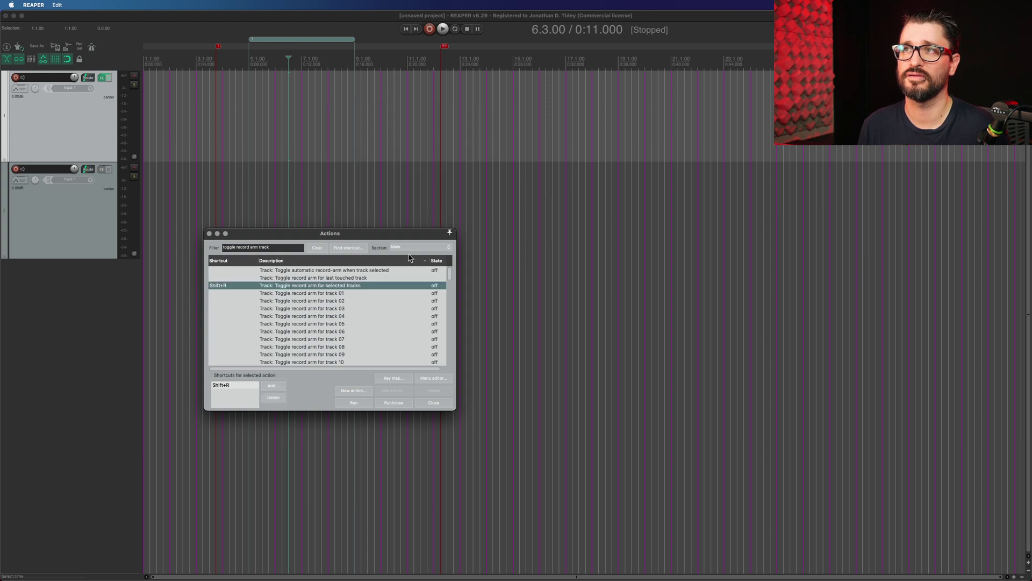
Test Shift+R record-arm, F5 disarm and F6 solo on track 1, then reopen the action list.
click(430, 404)
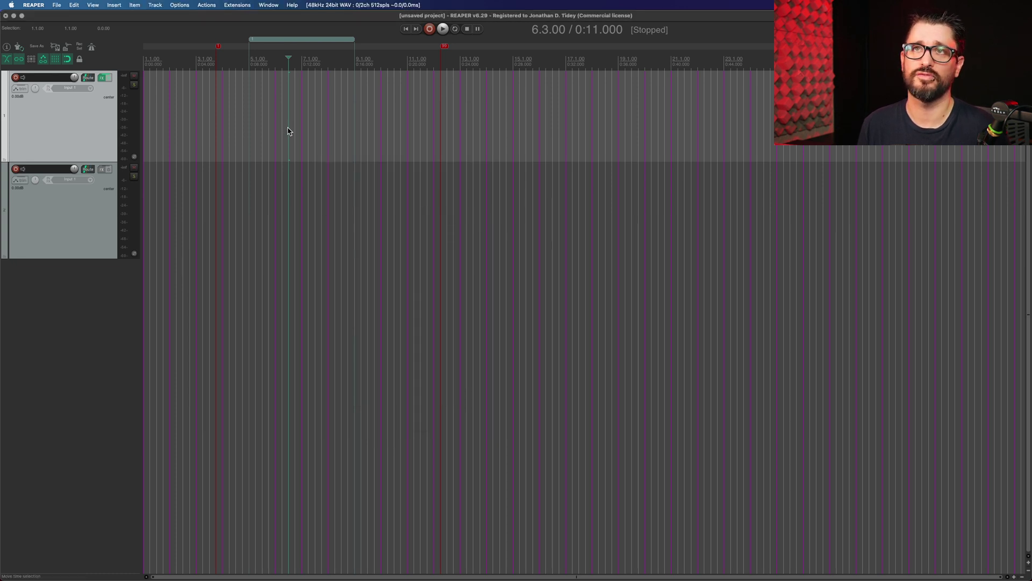
key(shift+r)
key(shift+r)
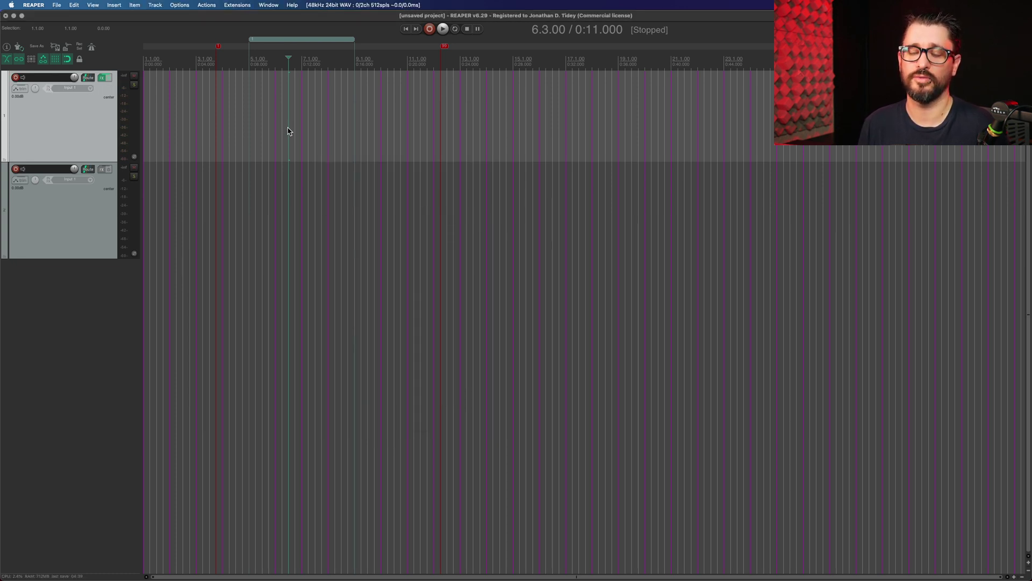
key(F5)
key(F5)
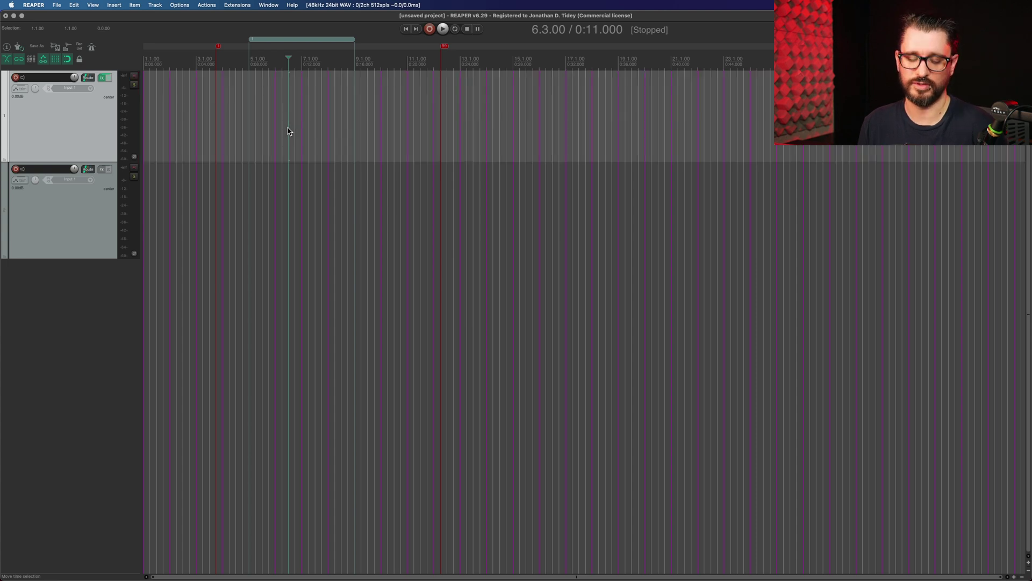
key(F6)
key(F6)
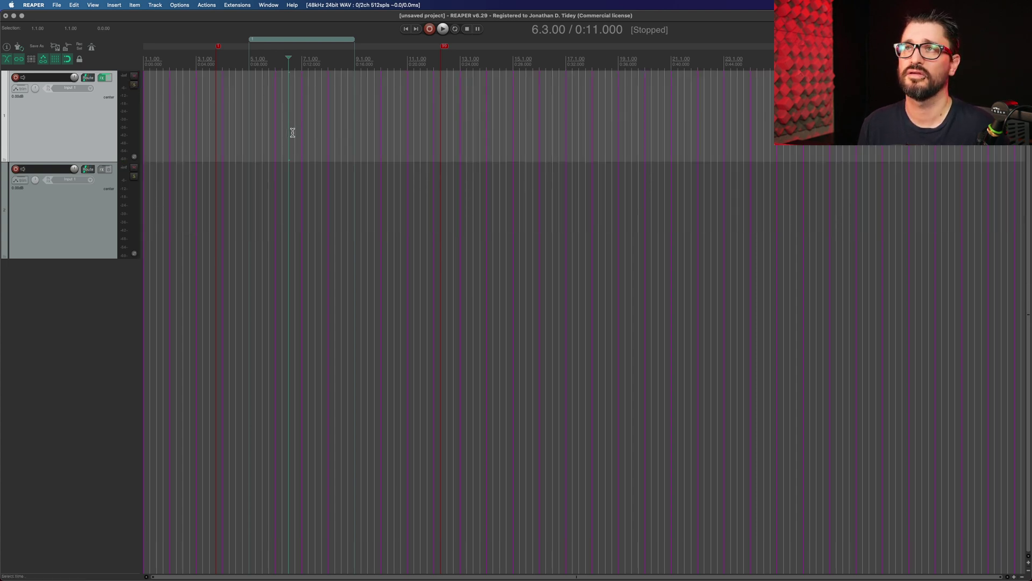
key(question)
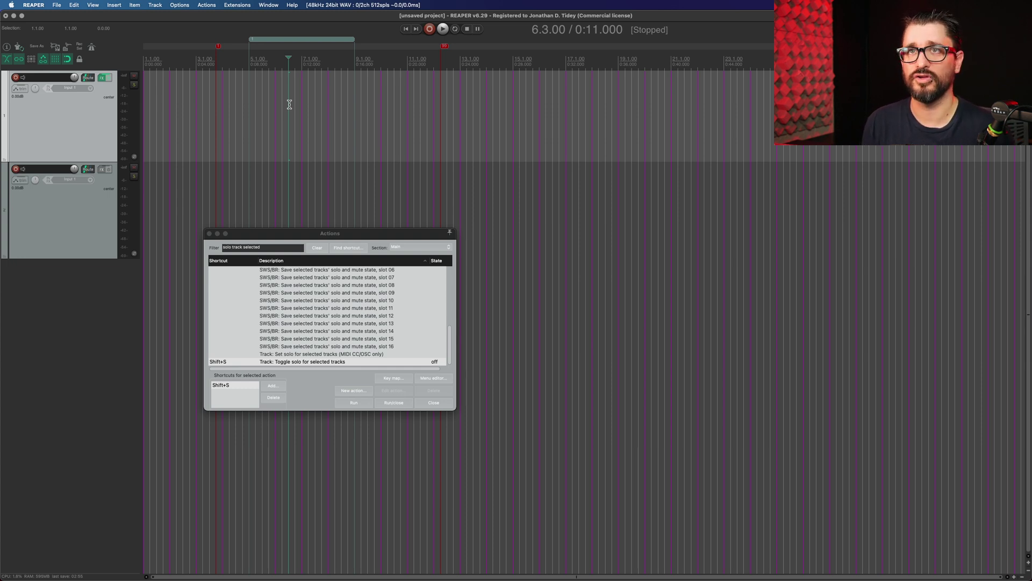
key(v)
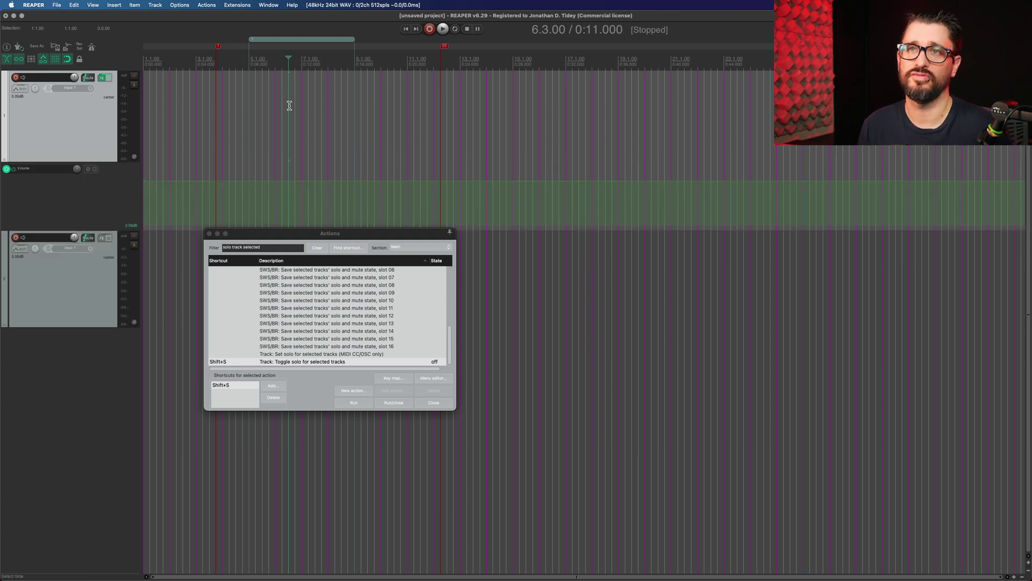
key(v)
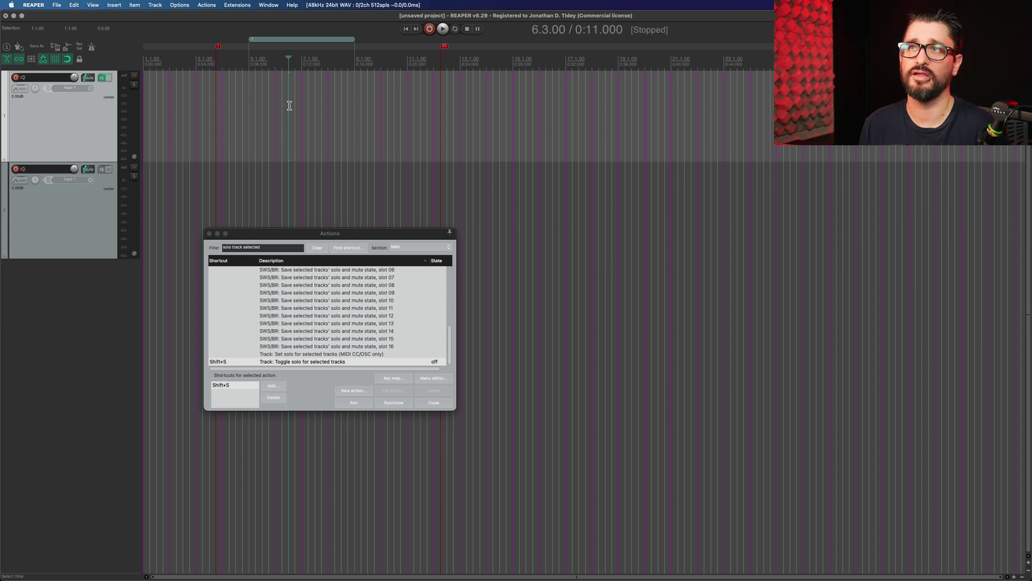
key(p)
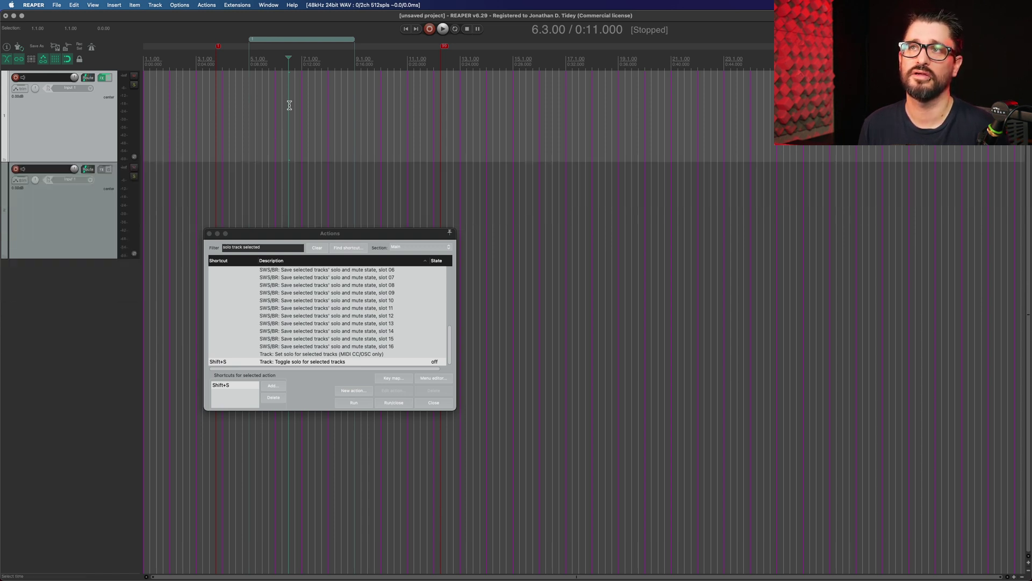
key(p)
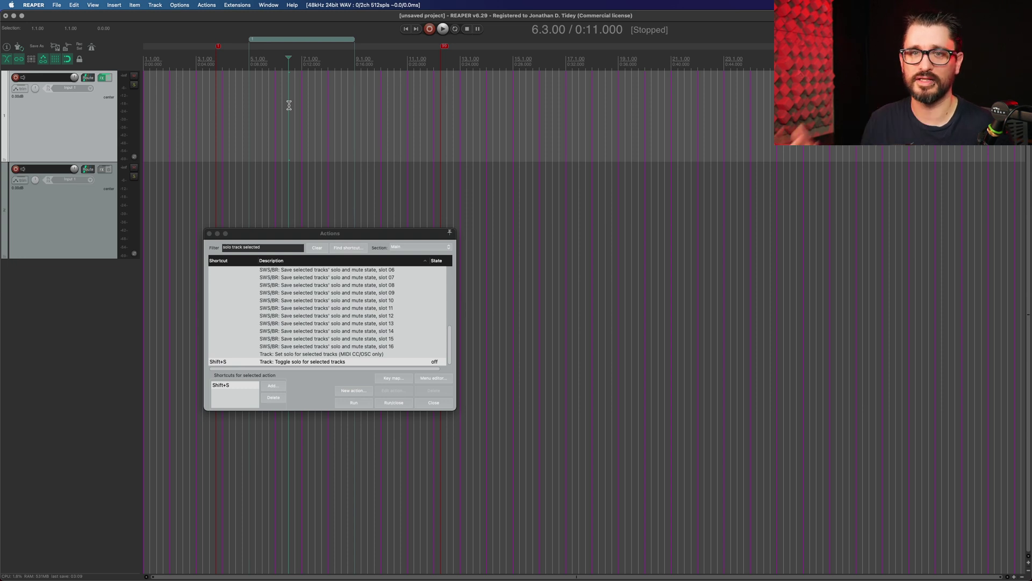
Replace V with Shift+V on the volume envelope visibility toggle, overriding the existing mapping.
click(344, 249)
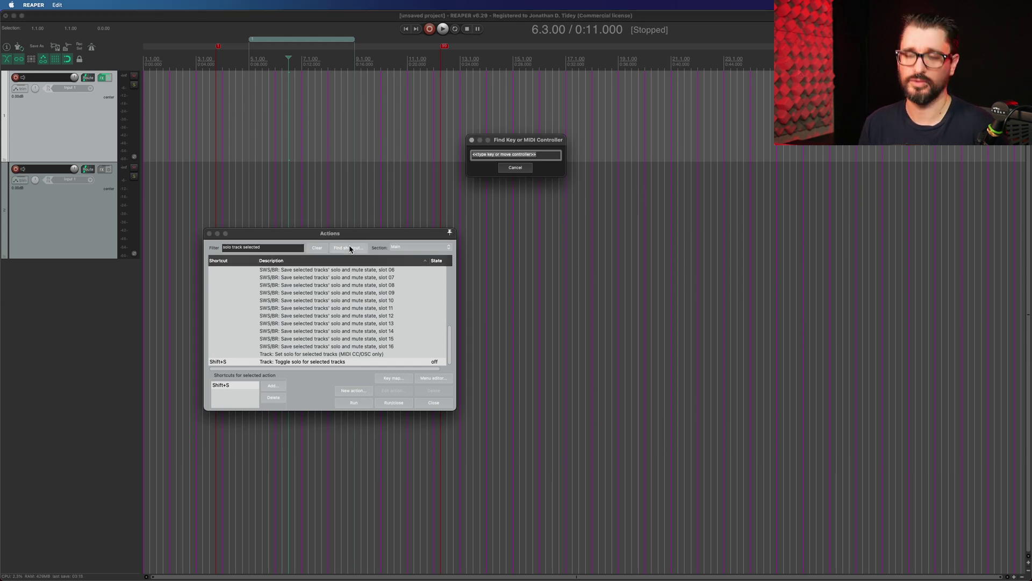
key(v)
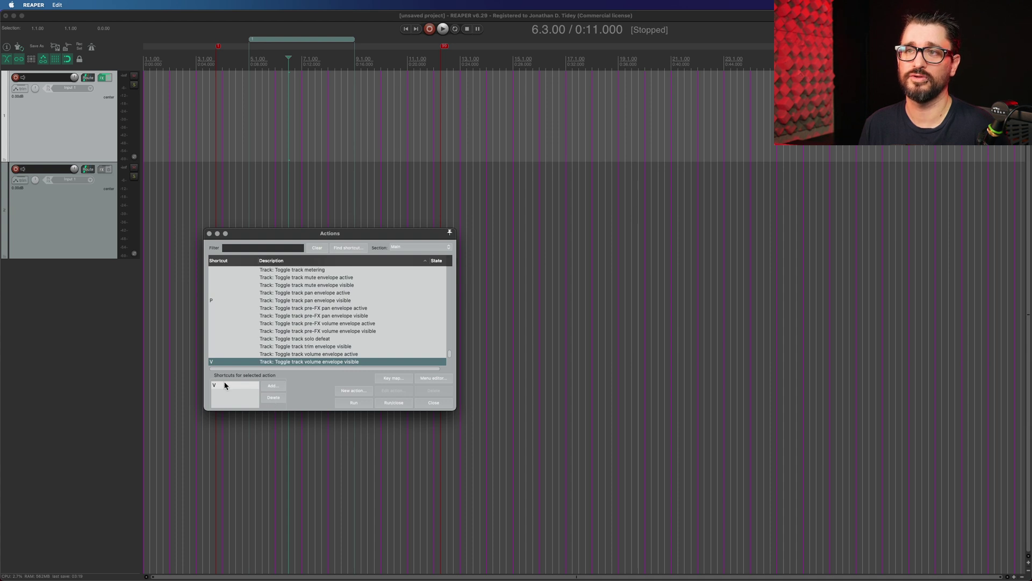
click(261, 401)
click(271, 385)
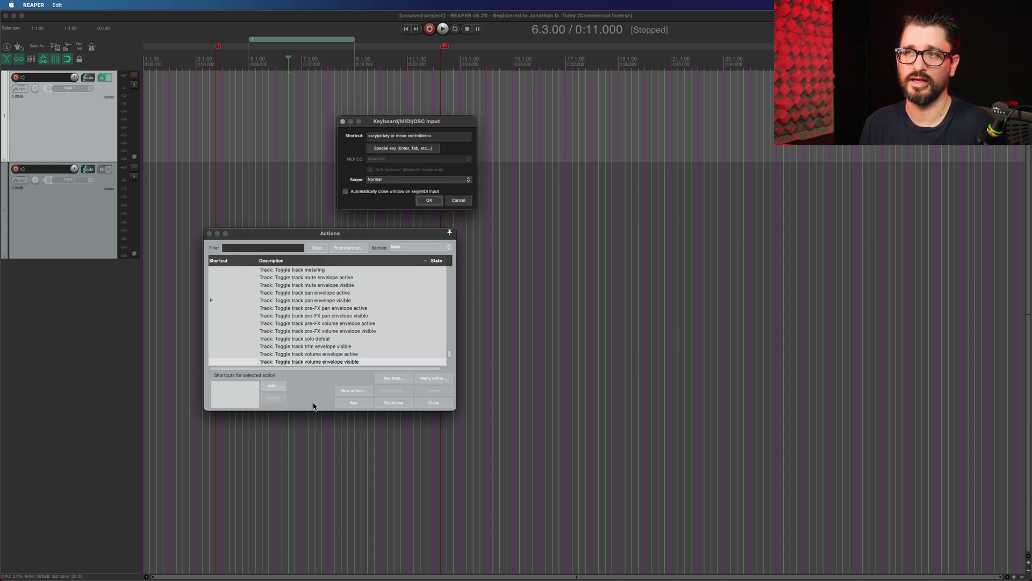
key(shift+v)
click(429, 200)
click(524, 223)
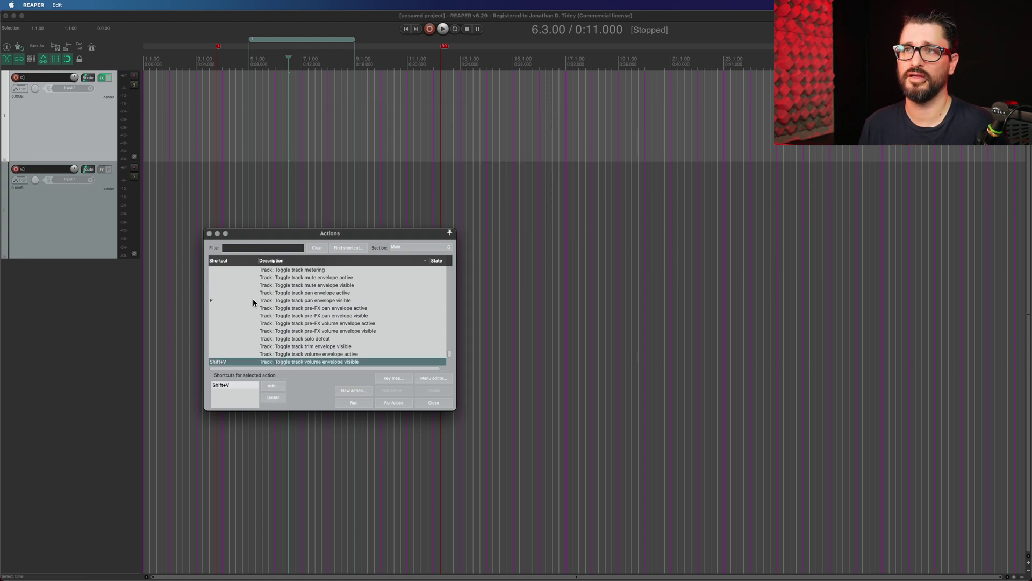
Replace P with Shift+P on 'Toggle track pan envelope visible'.
click(290, 306)
click(249, 302)
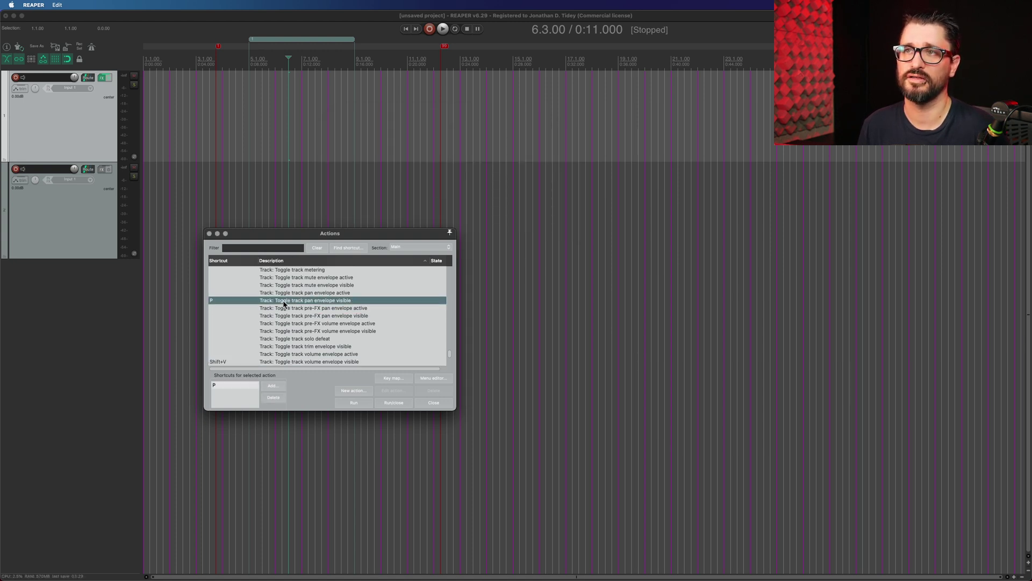
click(272, 398)
click(272, 386)
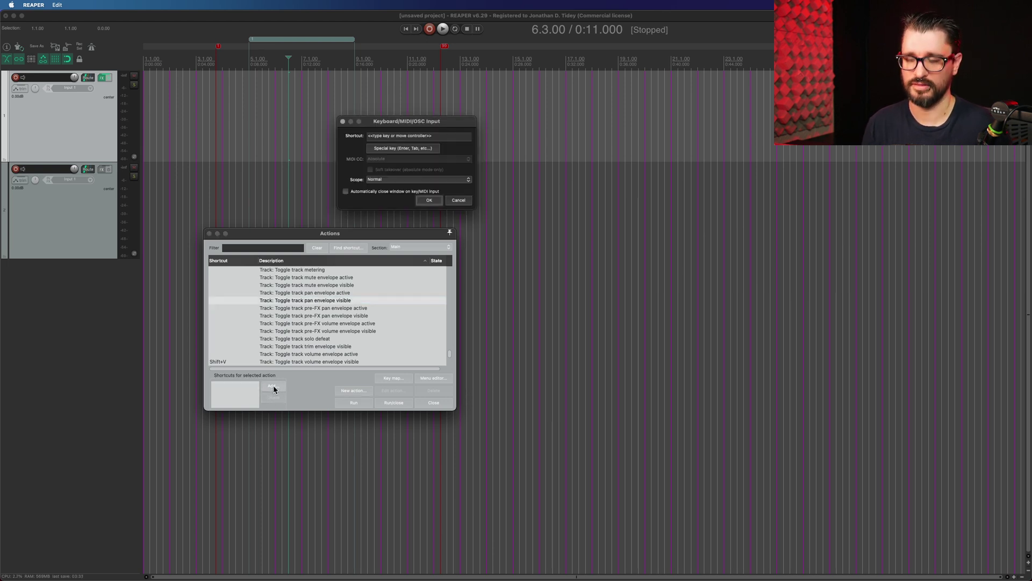
key(shift+p)
click(430, 200)
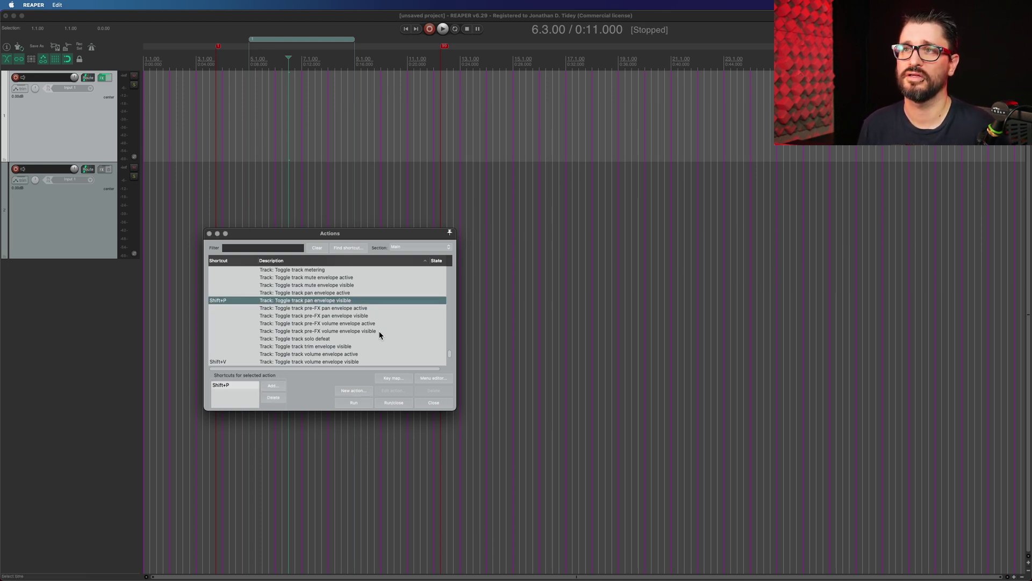
scroll(337, 331, down, 3)
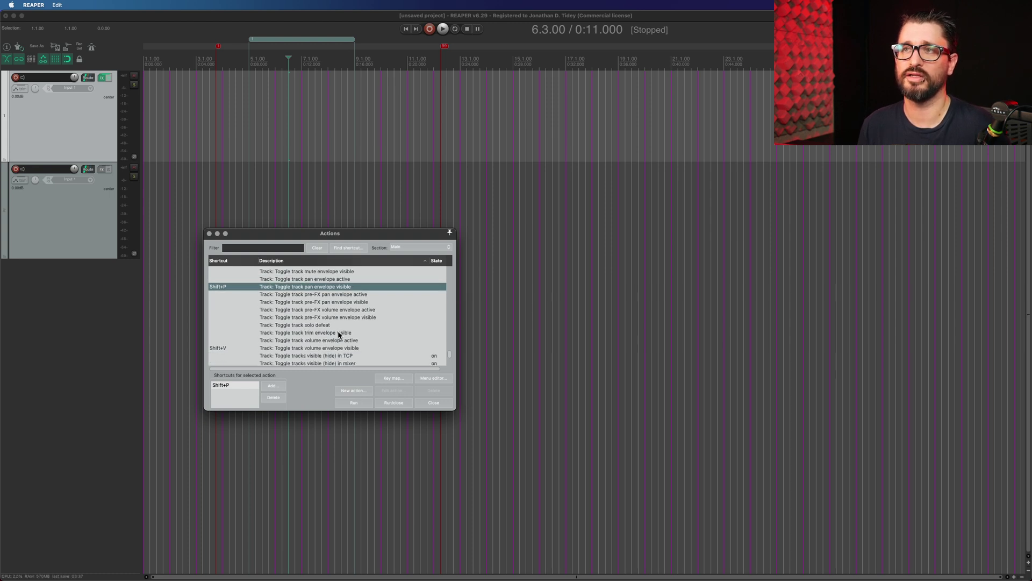
scroll(337, 331, up, 5)
scroll(337, 338, down, 3)
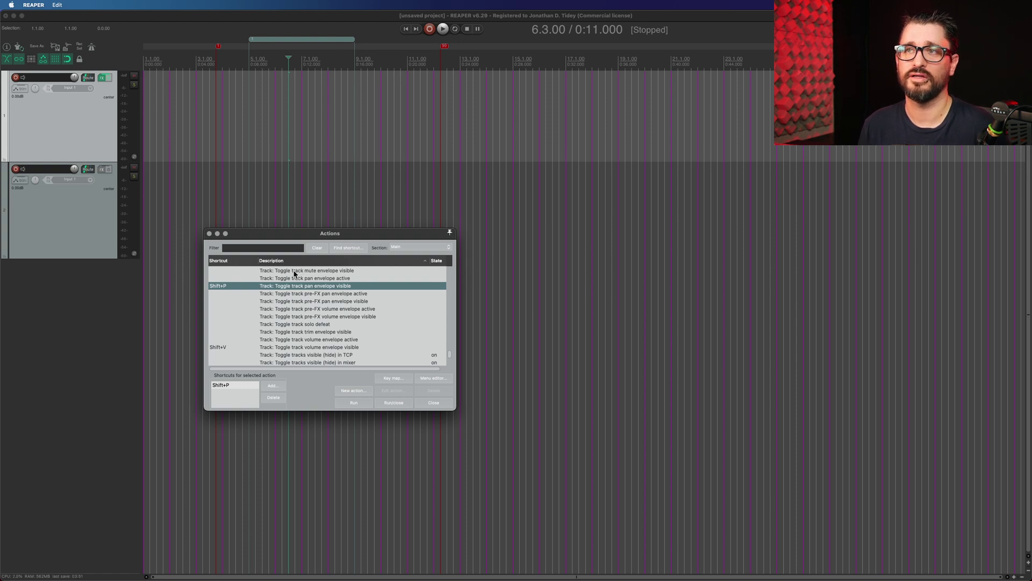
Bring the two-track arrange view in front of the Actions window.
click(293, 134)
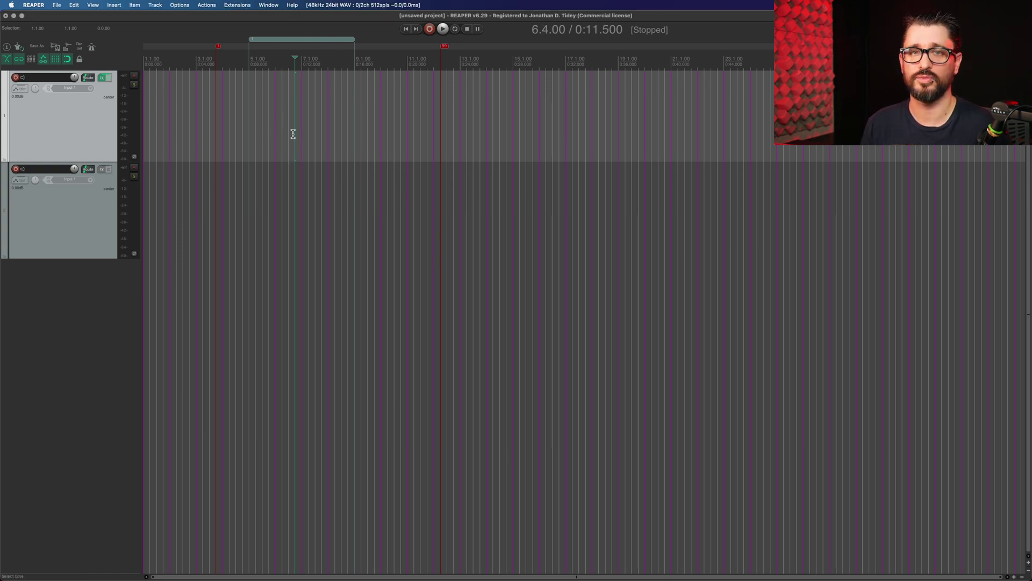